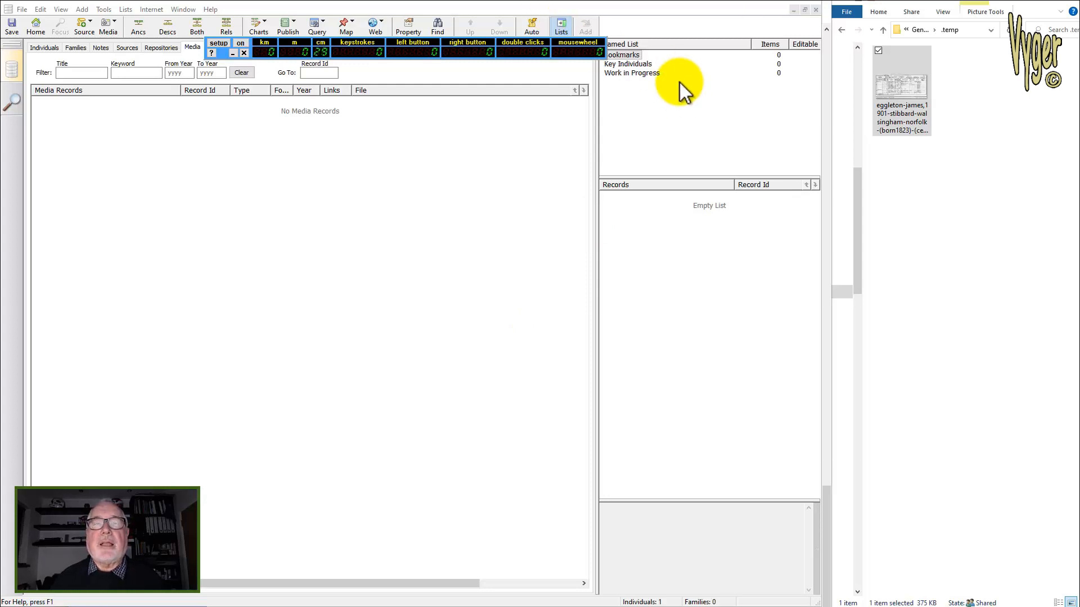
Start an automatic source citation by creating a new source record from the Census Return template
{"action": "left_click", "coordinate": [533, 26]}
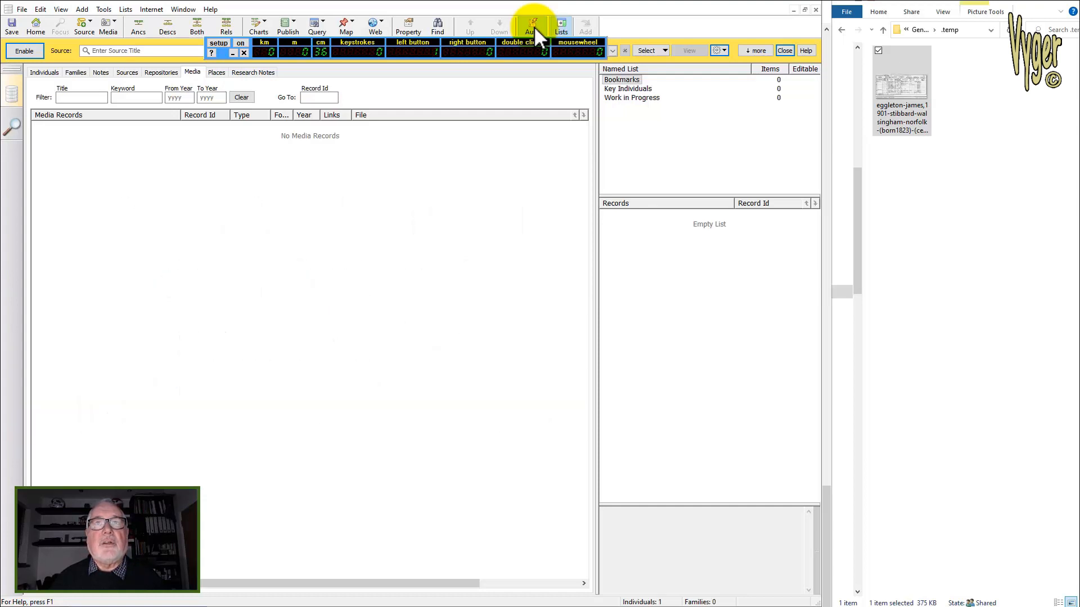
{"action": "left_click", "coordinate": [652, 48]}
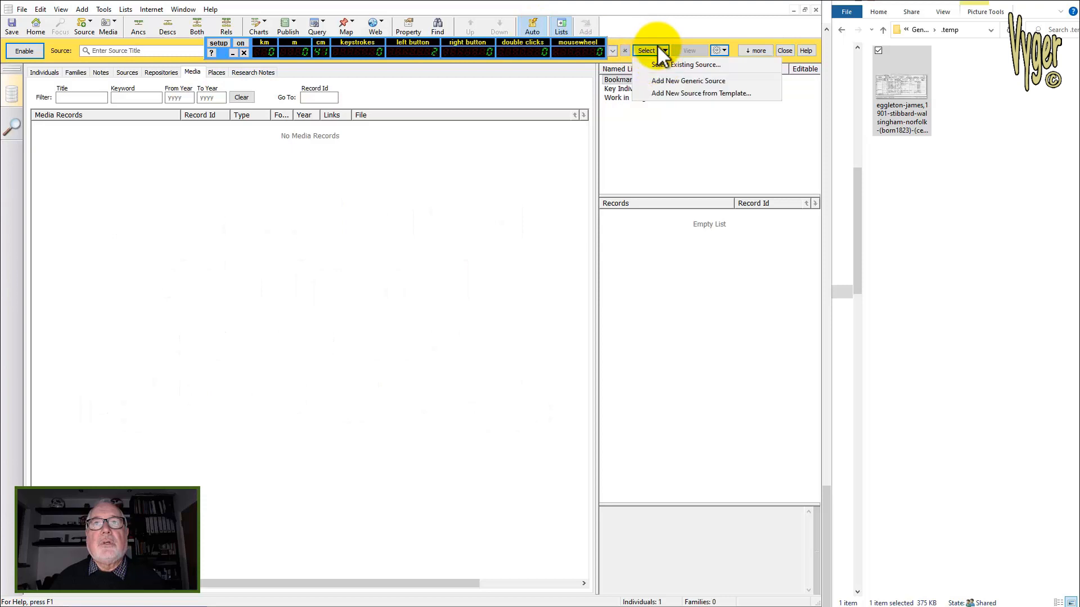
{"action": "left_click", "coordinate": [663, 97]}
{"action": "left_click", "coordinate": [386, 329]}
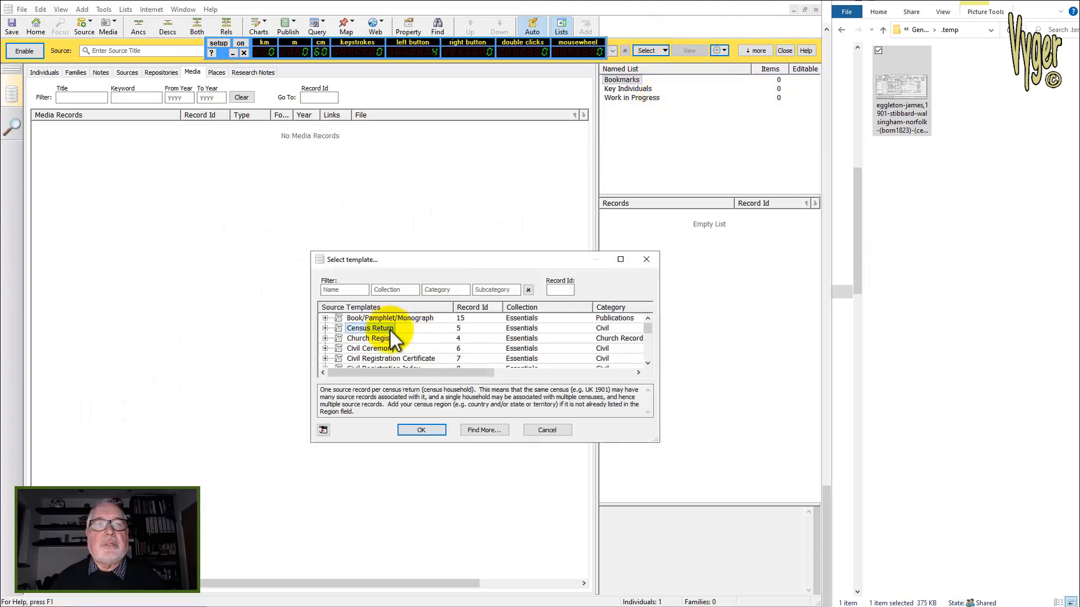
{"action": "left_click", "coordinate": [422, 431]}
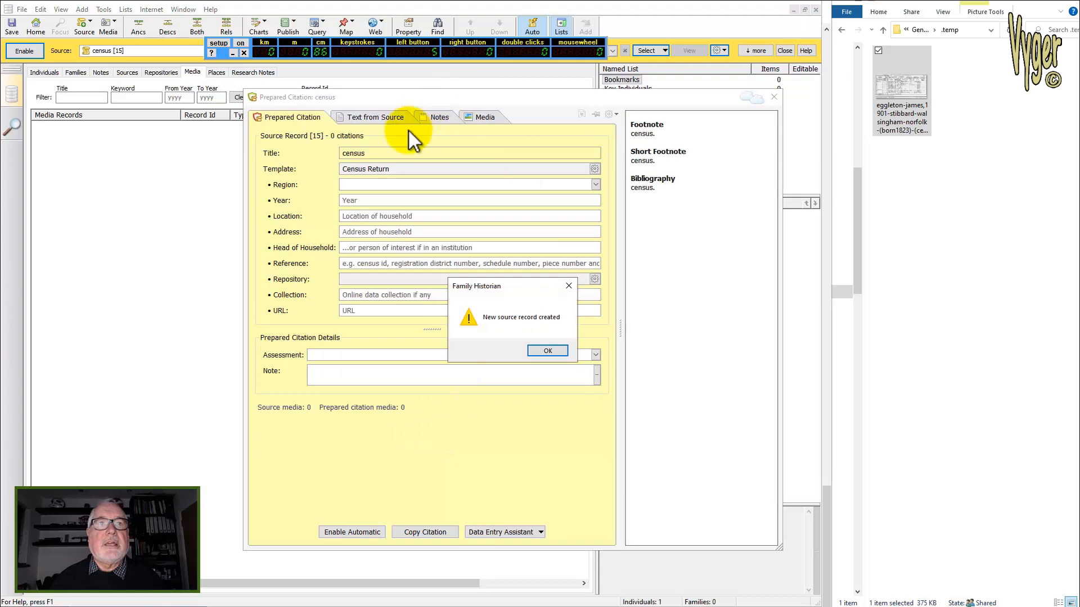
{"action": "left_click", "coordinate": [537, 350]}
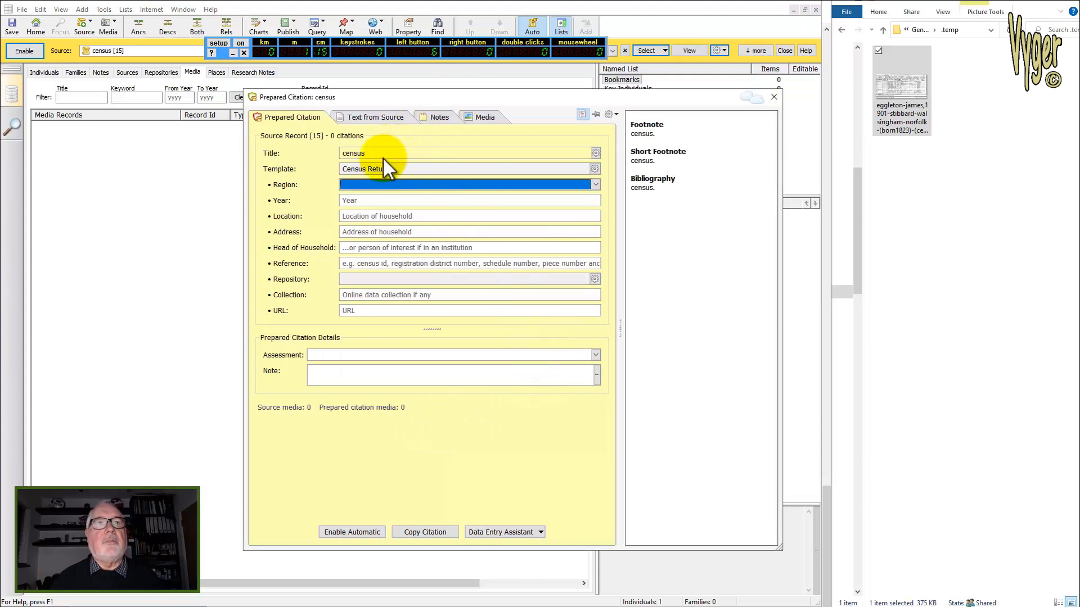
Title the prepared source "Census of England [1901]" and set the citation note to "page 123"
{"action": "left_click", "coordinate": [409, 153]}
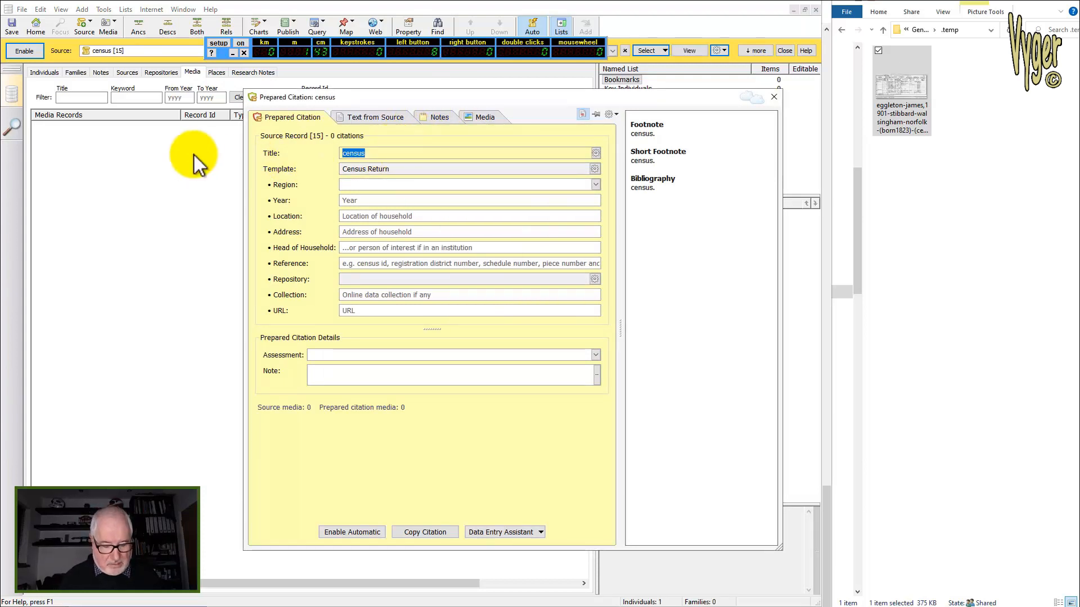
{"action": "type", "text": "Census o"}
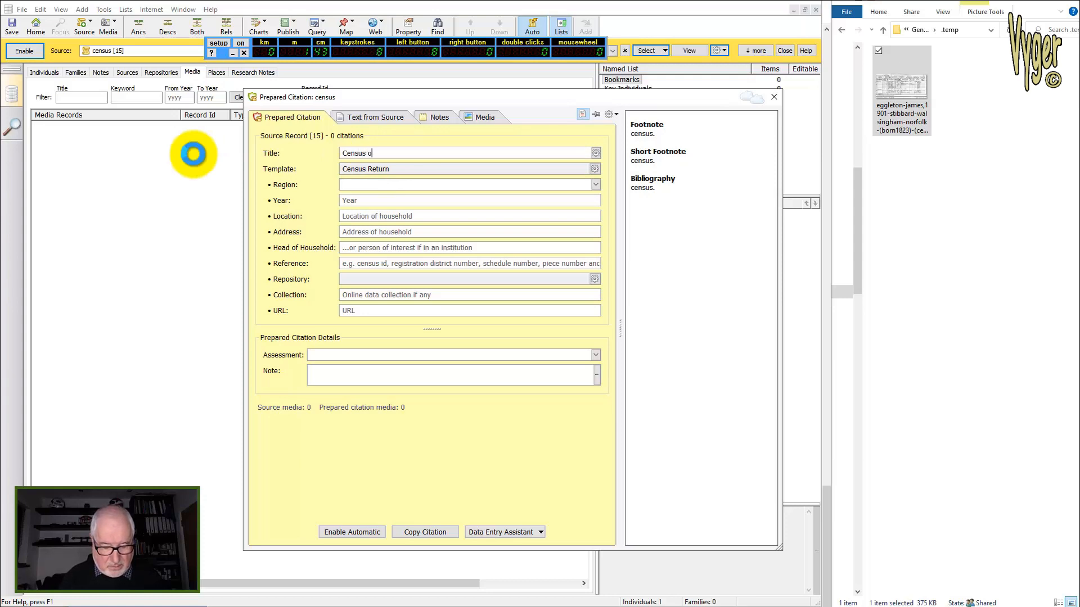
{"action": "type", "text": "f Engla"}
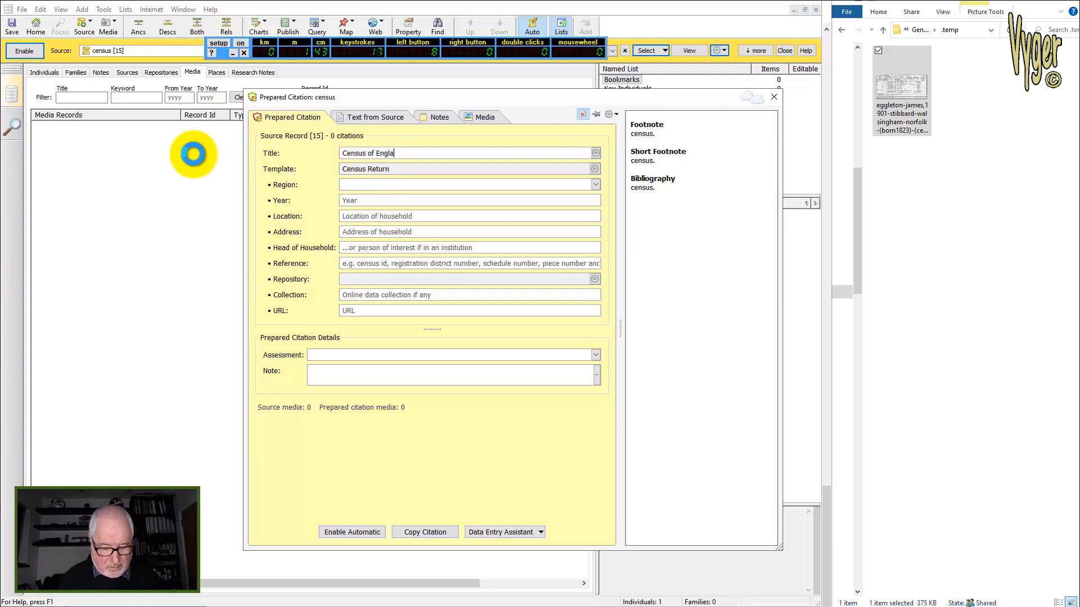
{"action": "type", "text": "nd [19"}
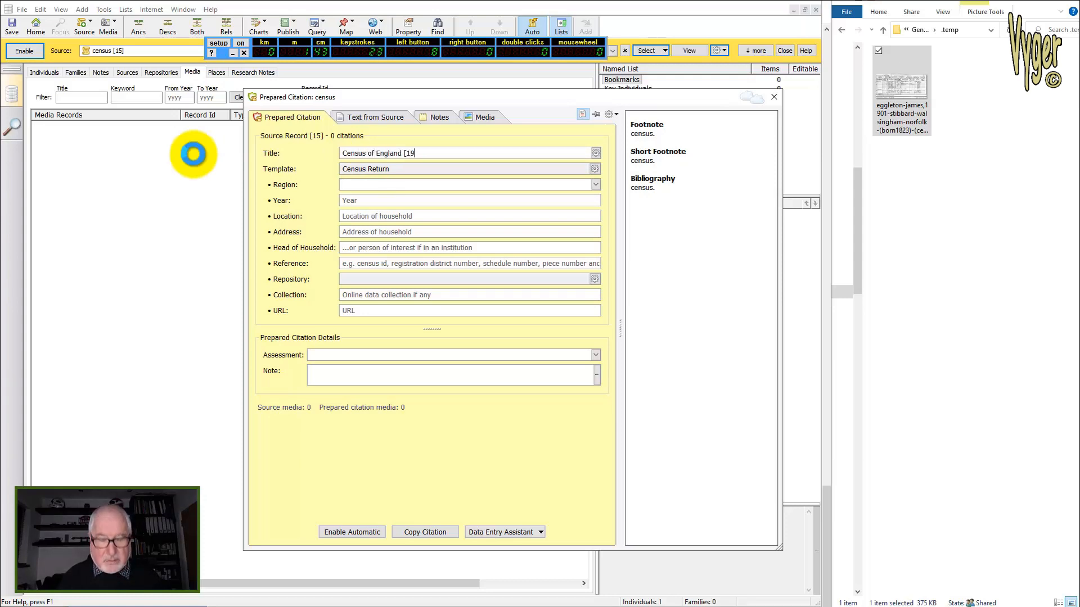
{"action": "type", "text": "01]"}
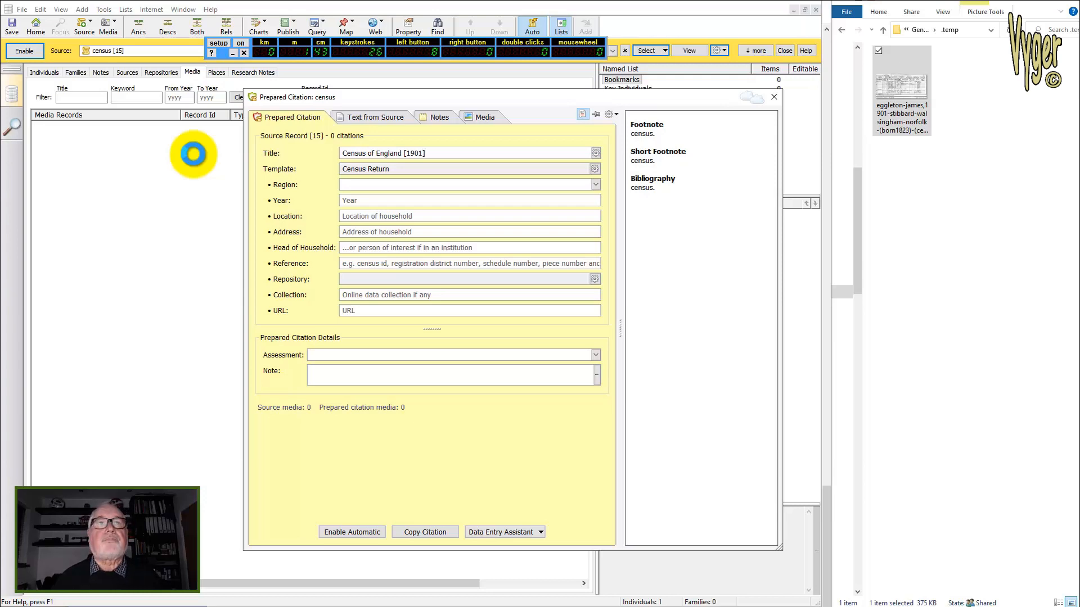
{"action": "left_click", "coordinate": [327, 376]}
{"action": "type", "text": "page 123"}
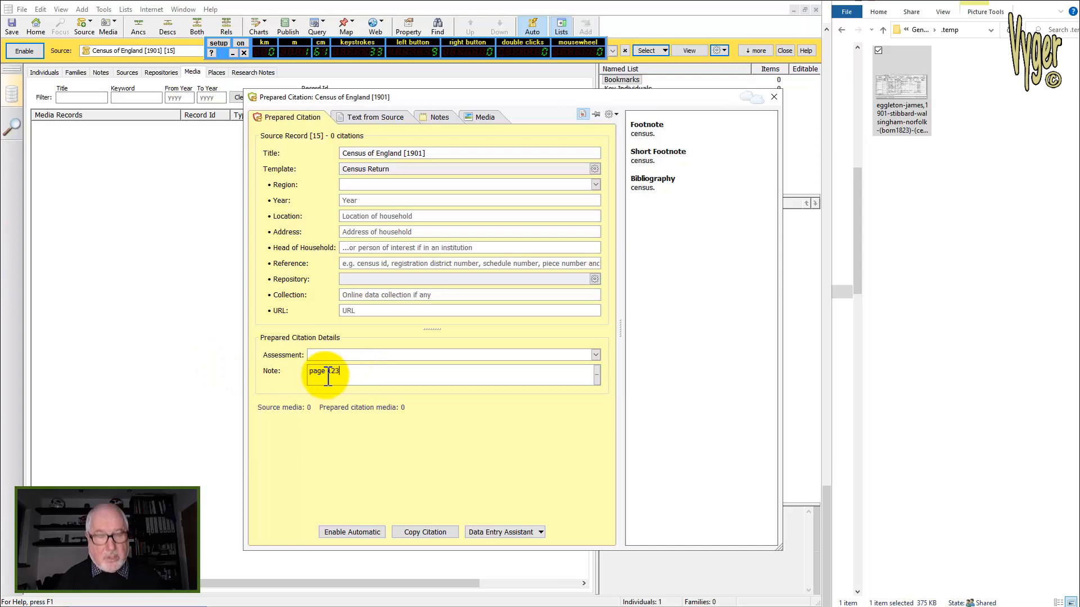
Attach the census image from the .temp folder to the citation rather than the source record, as a link only, and close the prepared citation
{"action": "left_click", "coordinate": [490, 120]}
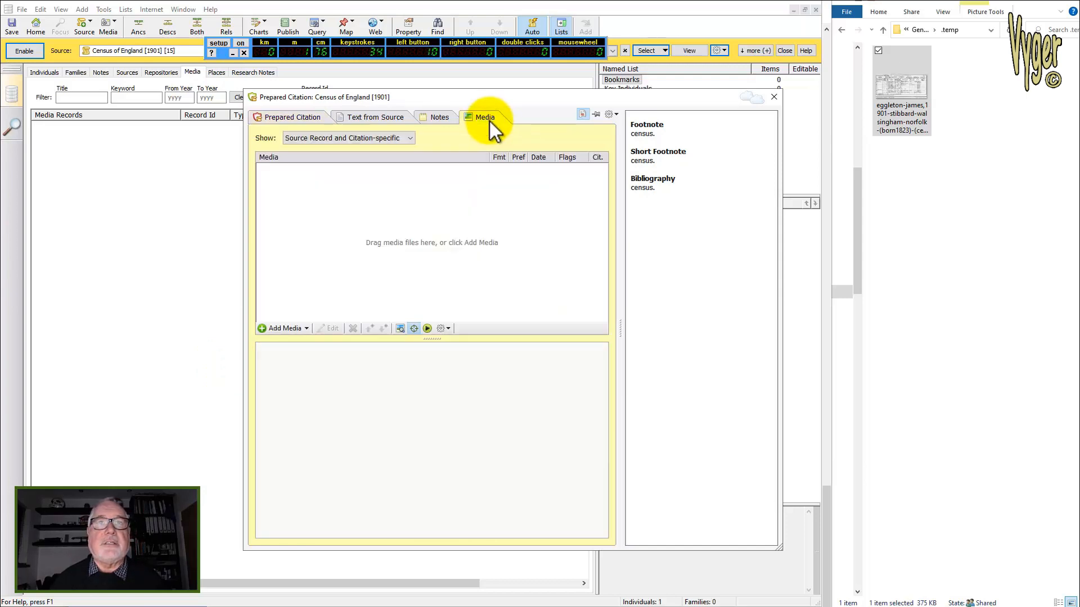
{"action": "left_click", "coordinate": [904, 89]}
{"action": "left_click_drag", "start_coordinate": [905, 89], "coordinate": [498, 282]}
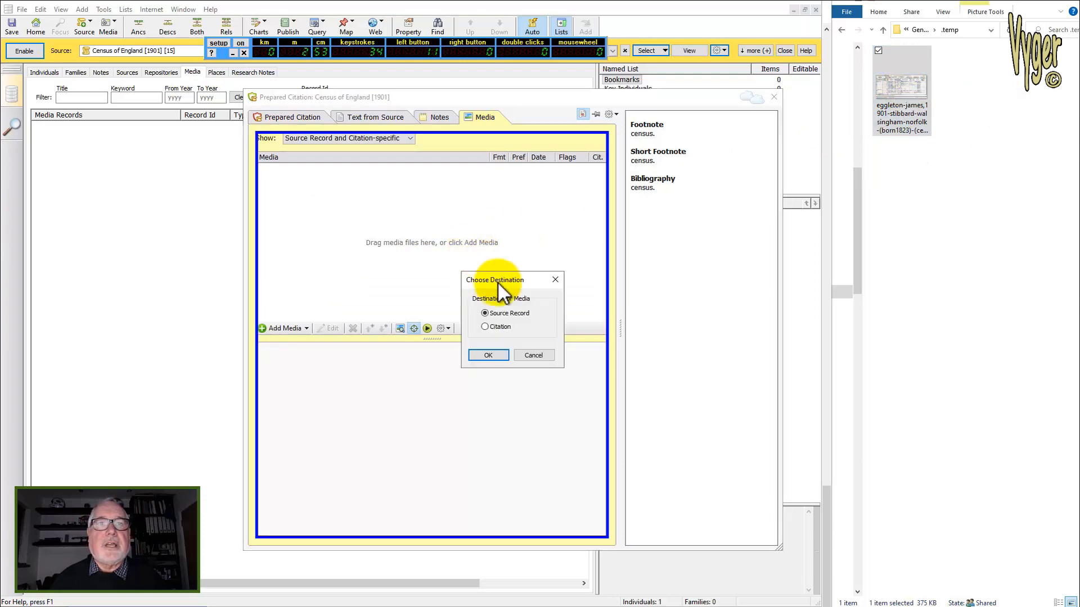
{"action": "left_click", "coordinate": [485, 327]}
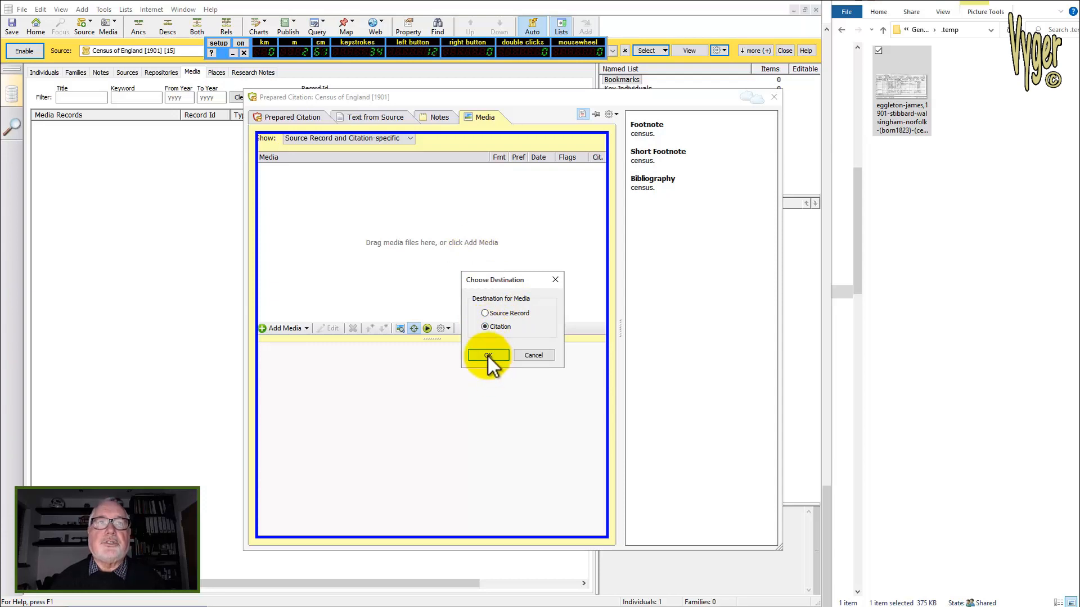
{"action": "left_click", "coordinate": [488, 355]}
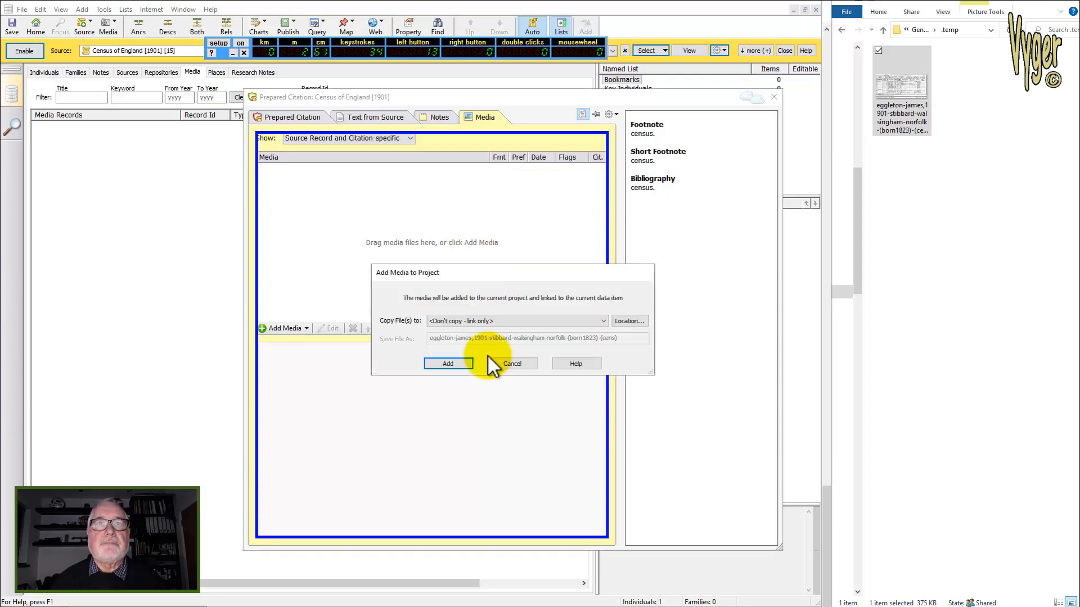
{"action": "left_click", "coordinate": [447, 364]}
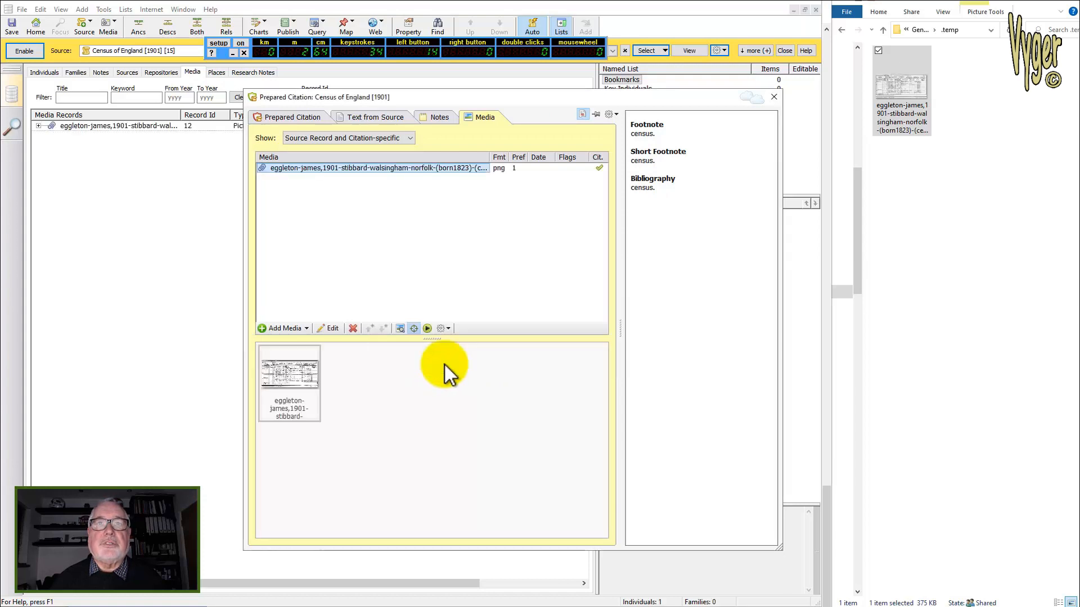
{"action": "left_click", "coordinate": [775, 94]}
Enable automatic citation and add a new individual, entering the person's full name and setting the sex to Male
{"action": "left_click", "coordinate": [30, 50]}
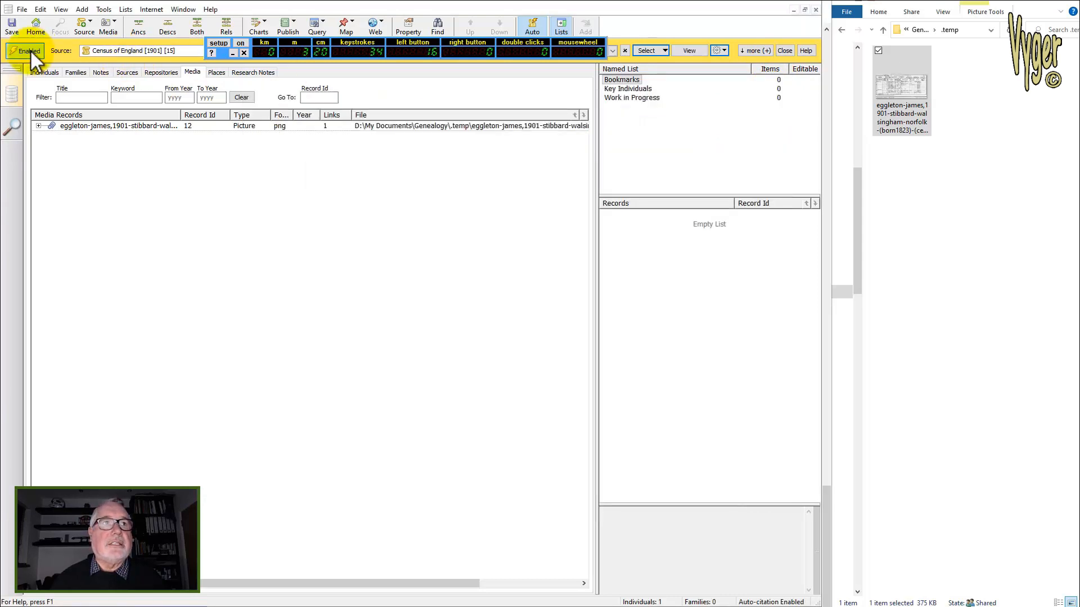
{"action": "left_click", "coordinate": [85, 12]}
{"action": "left_click", "coordinate": [104, 56]}
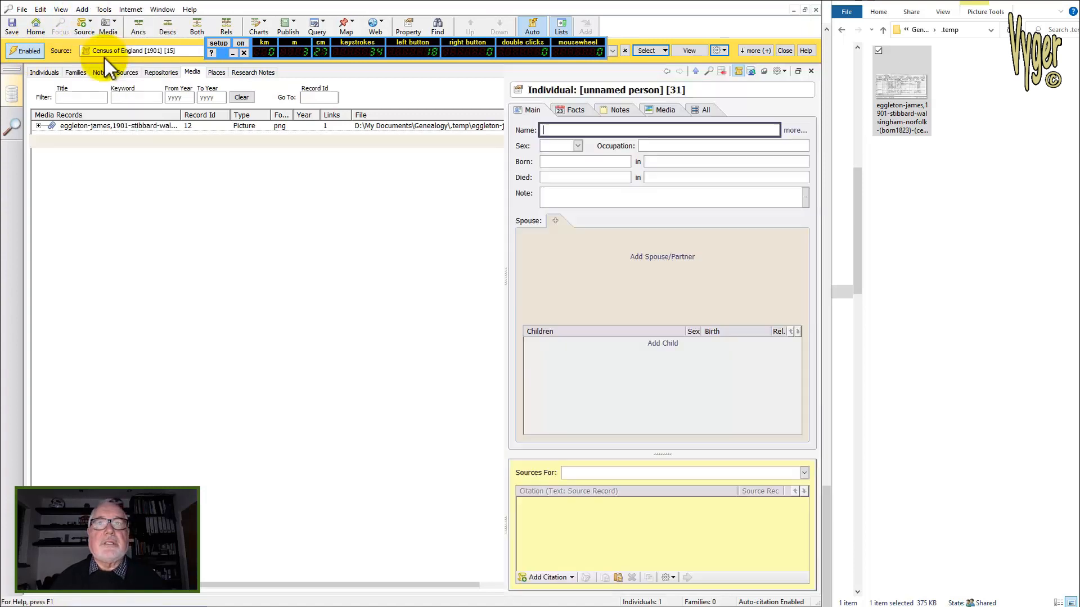
{"action": "type", "text": "Ro"}
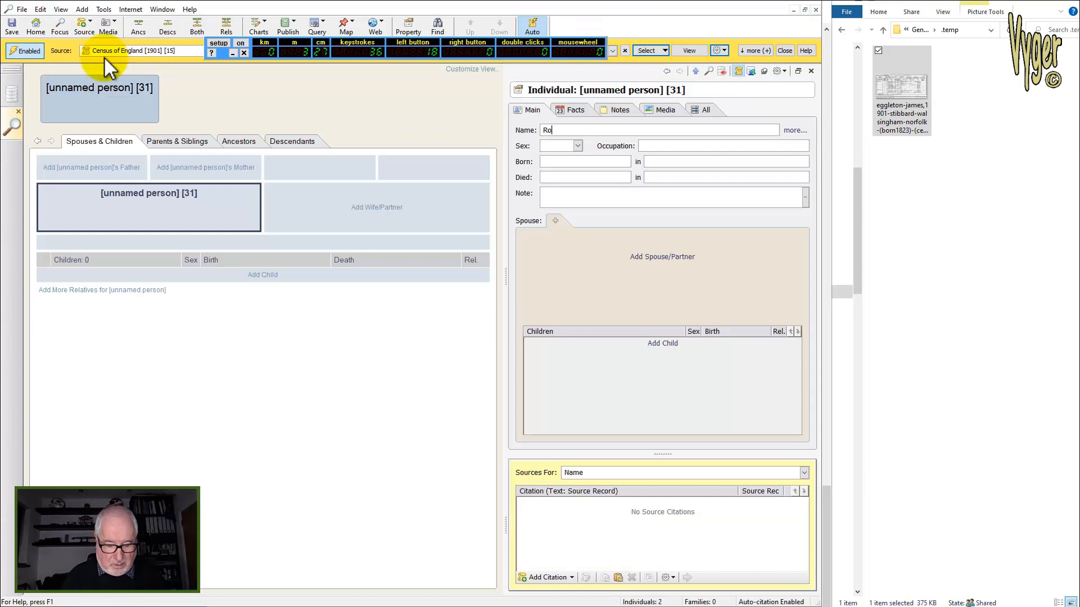
{"action": "type", "text": "bert/"}
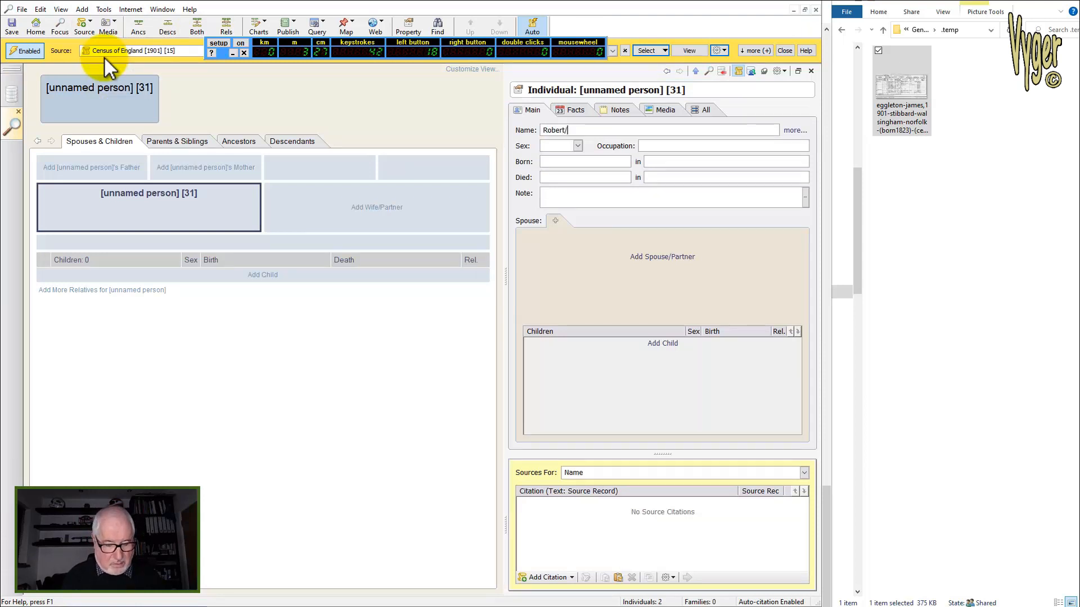
{"action": "type", "text": "Eggleton"}
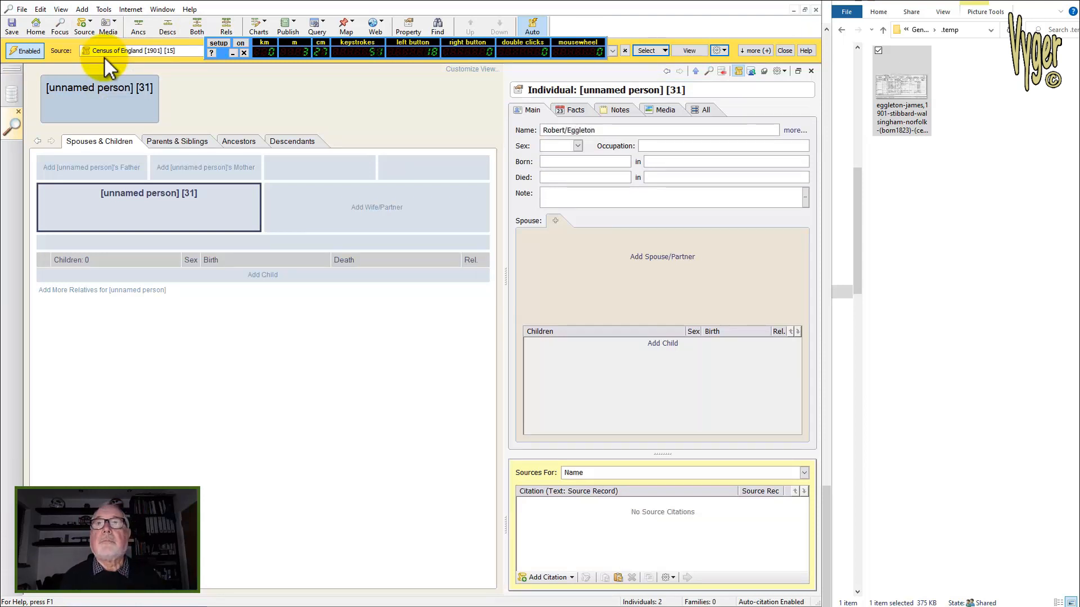
{"action": "key", "text": "Tab"}
{"action": "key", "text": "m"}
Enter the individual's approximate birth year and set the birthplace to "Stibbard, Norfolk"
{"action": "key", "text": "Tab"}
{"action": "key", "text": "Tab"}
{"action": "type", "text": "abt "}
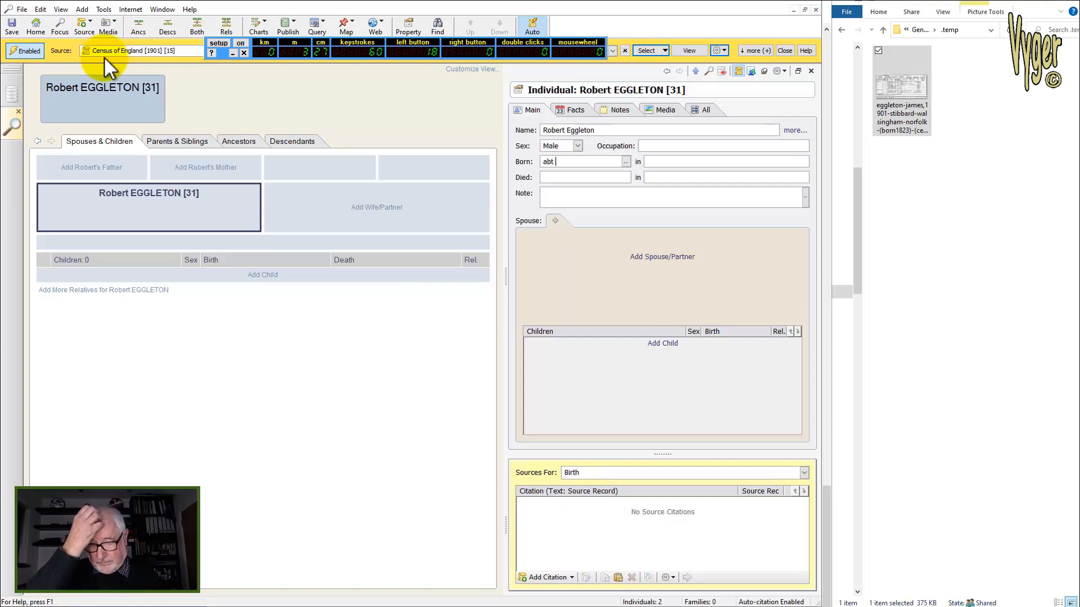
{"action": "type", "text": "1867"}
{"action": "key", "text": "Tab"}
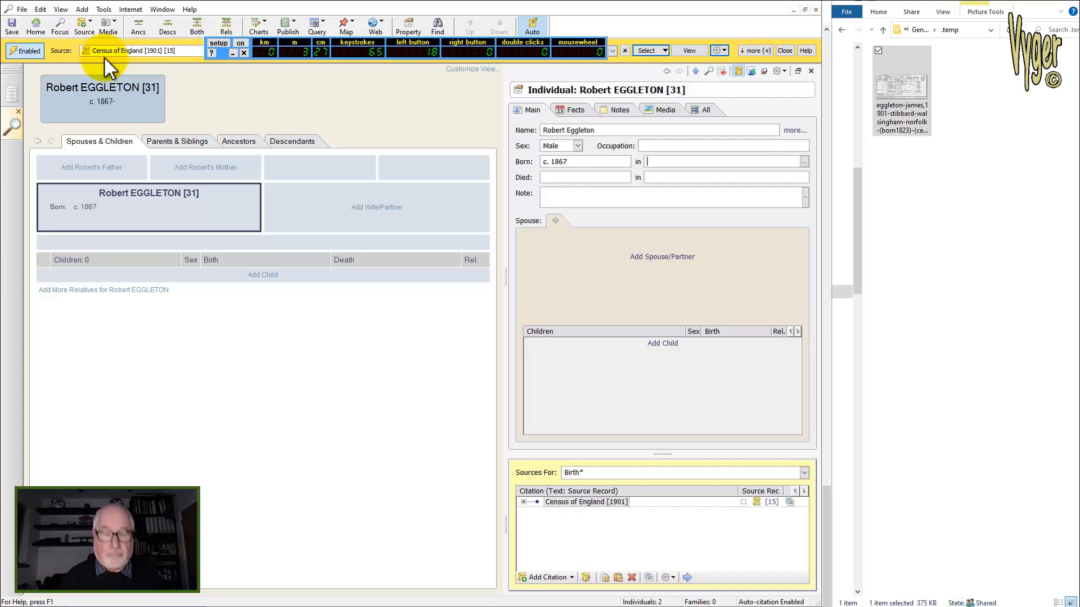
{"action": "type", "text": "Stibba"}
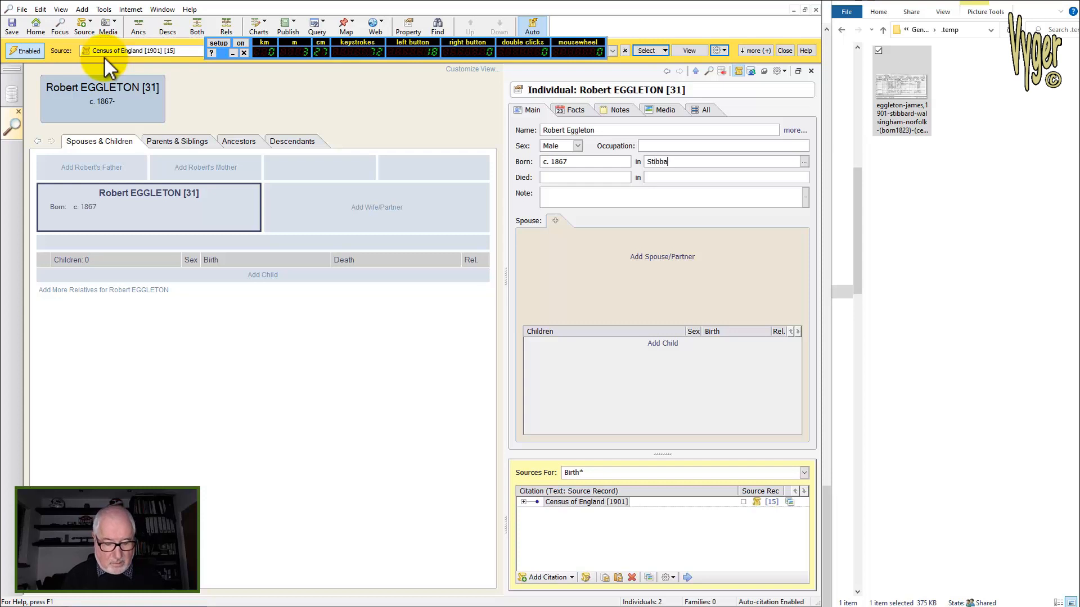
{"action": "type", "text": "rd, No"}
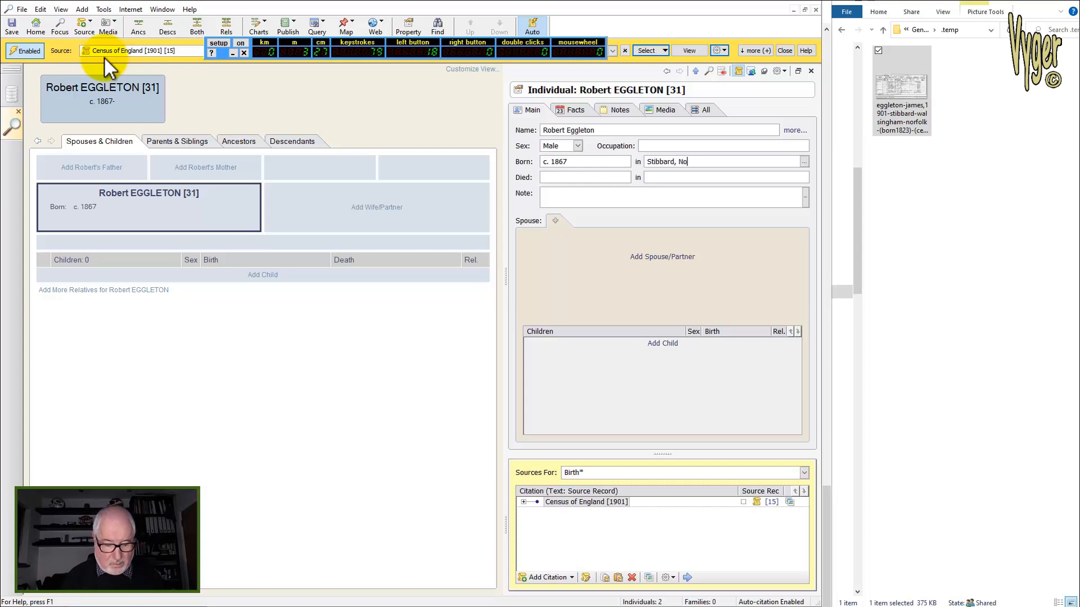
{"action": "type", "text": "rfolk"}
{"action": "key", "text": "Tab"}
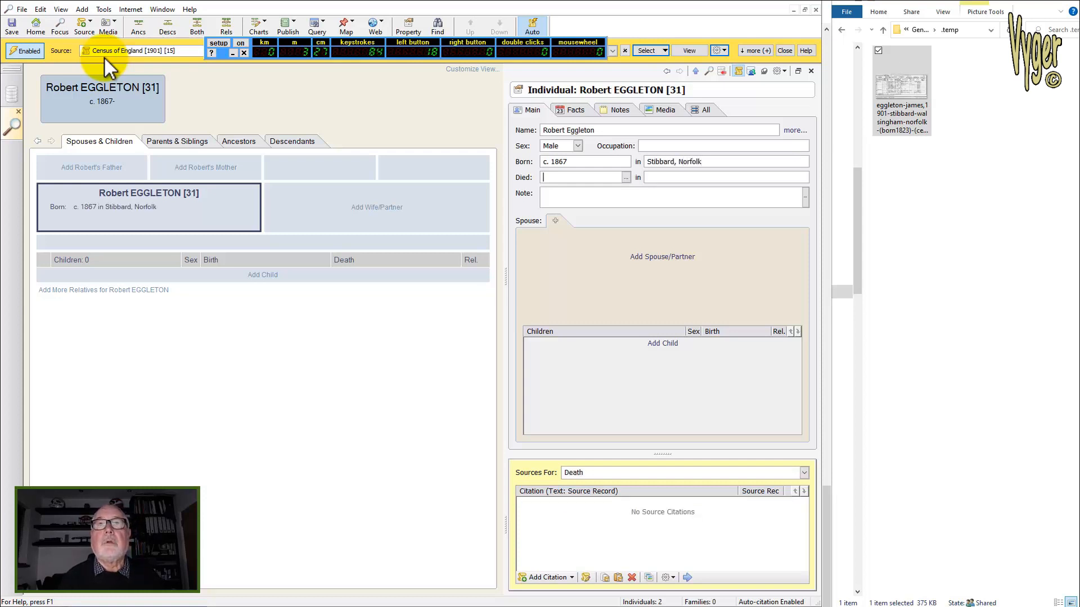
Add a Census fact to the individual, dated 31 Mar 1901, with the place "Stibbard, Norfolk"
{"action": "left_click", "coordinate": [568, 113]}
{"action": "left_click", "coordinate": [545, 278]}
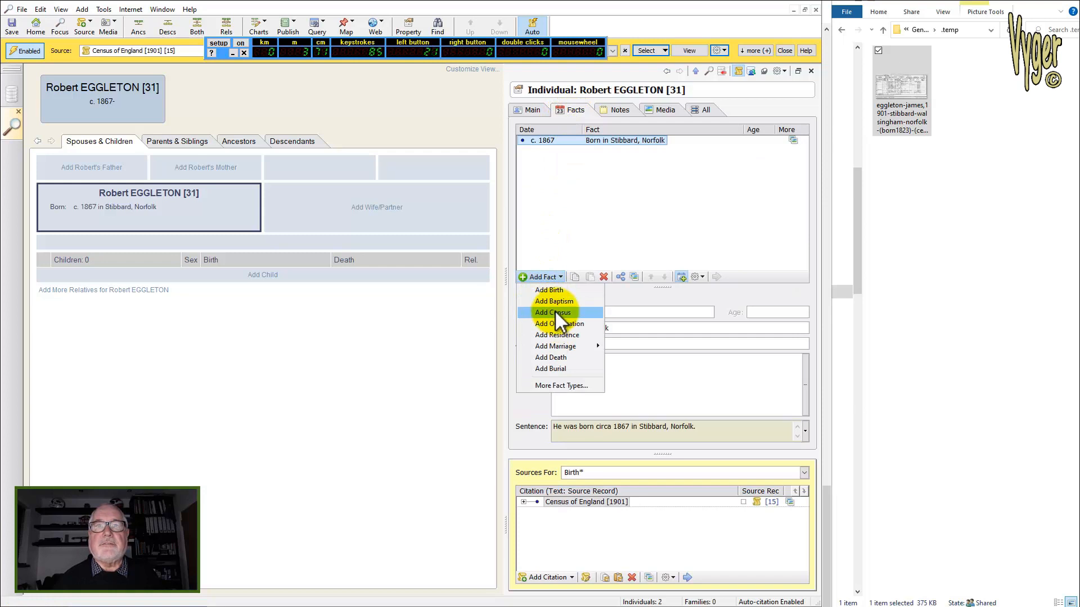
{"action": "left_click", "coordinate": [554, 312]}
{"action": "left_click", "coordinate": [576, 312]}
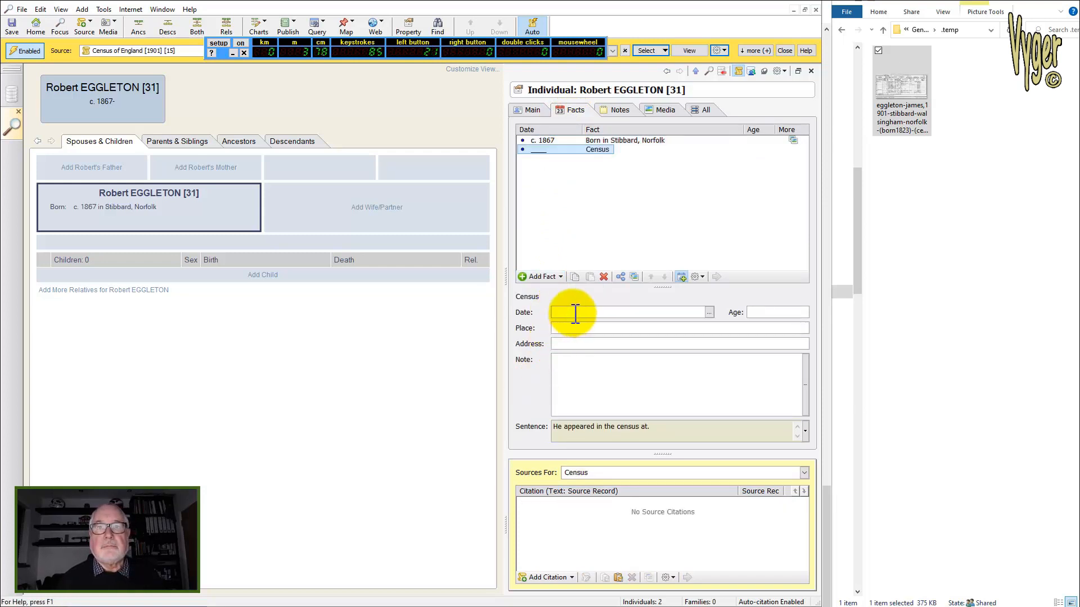
{"action": "type", "text": "31 ma"}
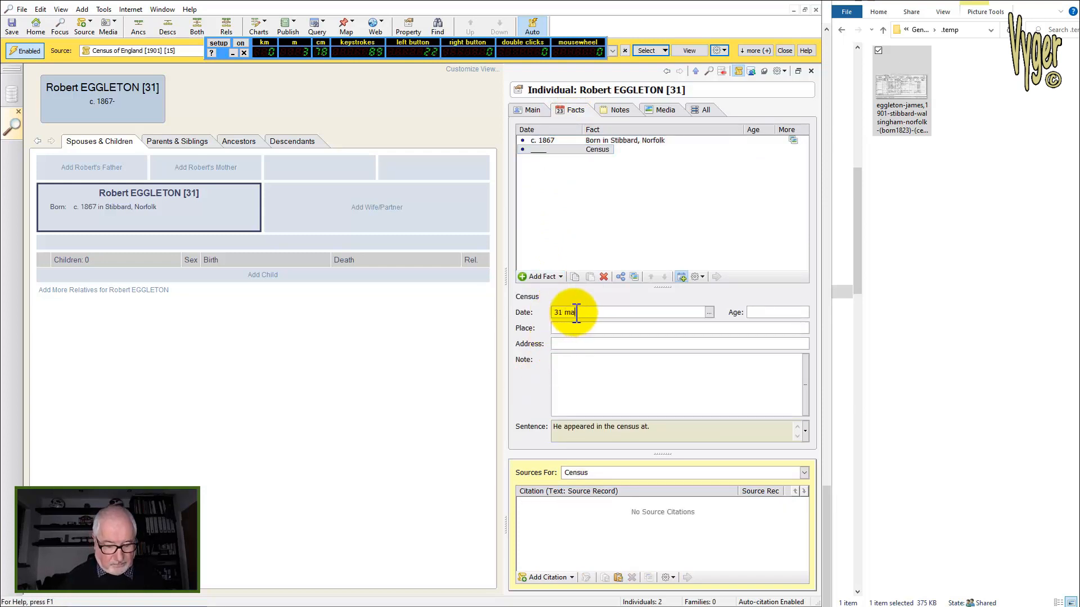
{"action": "type", "text": "r 1901"}
{"action": "key", "text": "Tab"}
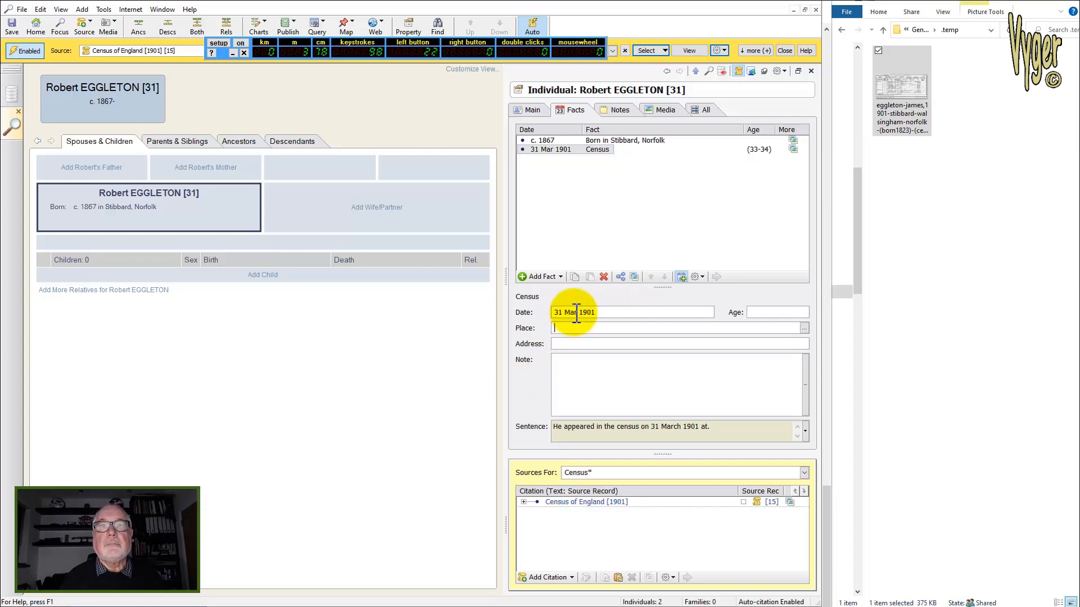
{"action": "type", "text": "Stibbard, Norfolk"}
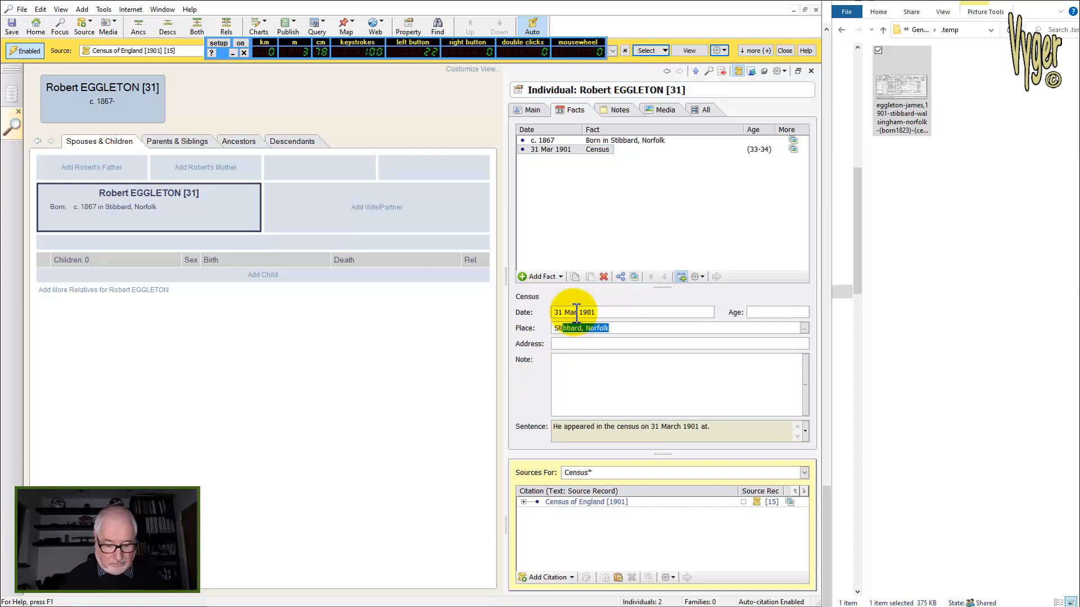
{"action": "key", "text": "Tab"}
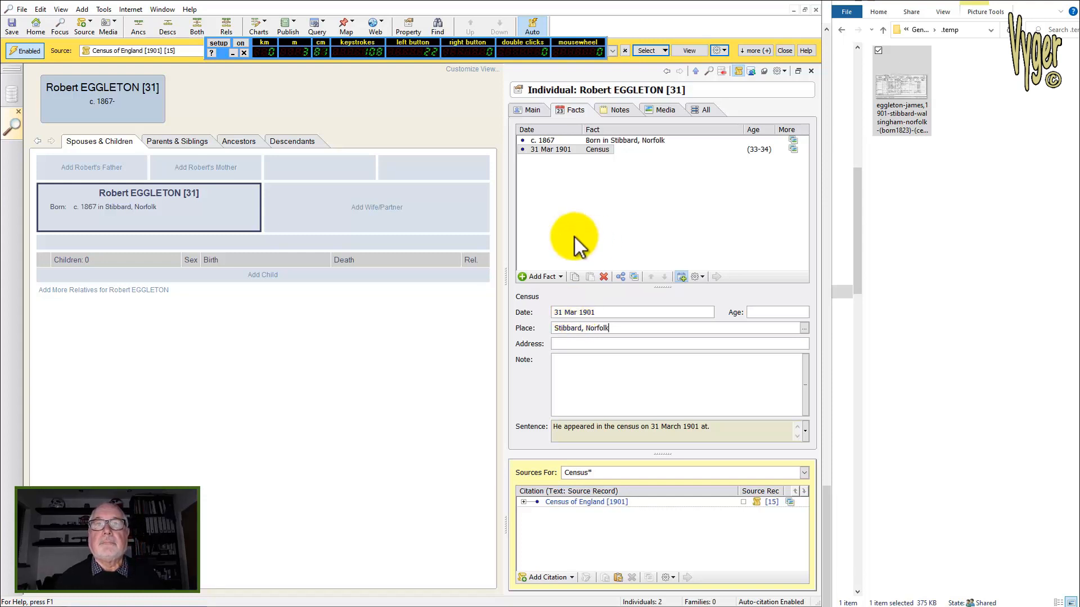
Add a Residence fact to the individual, dated 31 Mar 1901 with the place "Stibbard, Norfolk", and fill in the residence address
{"action": "left_click", "coordinate": [542, 277]}
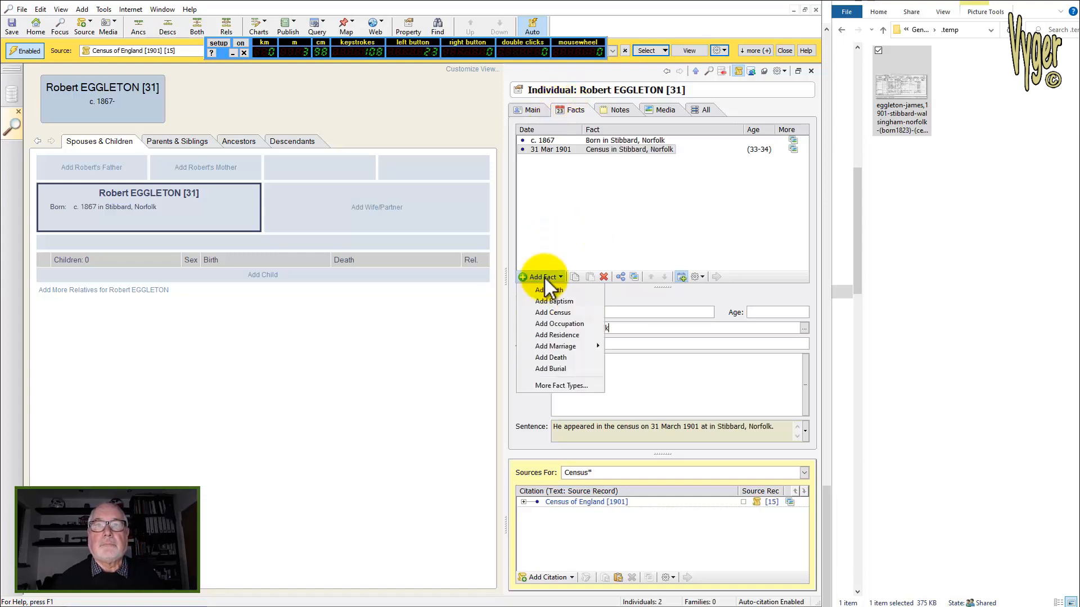
{"action": "left_click", "coordinate": [558, 335]}
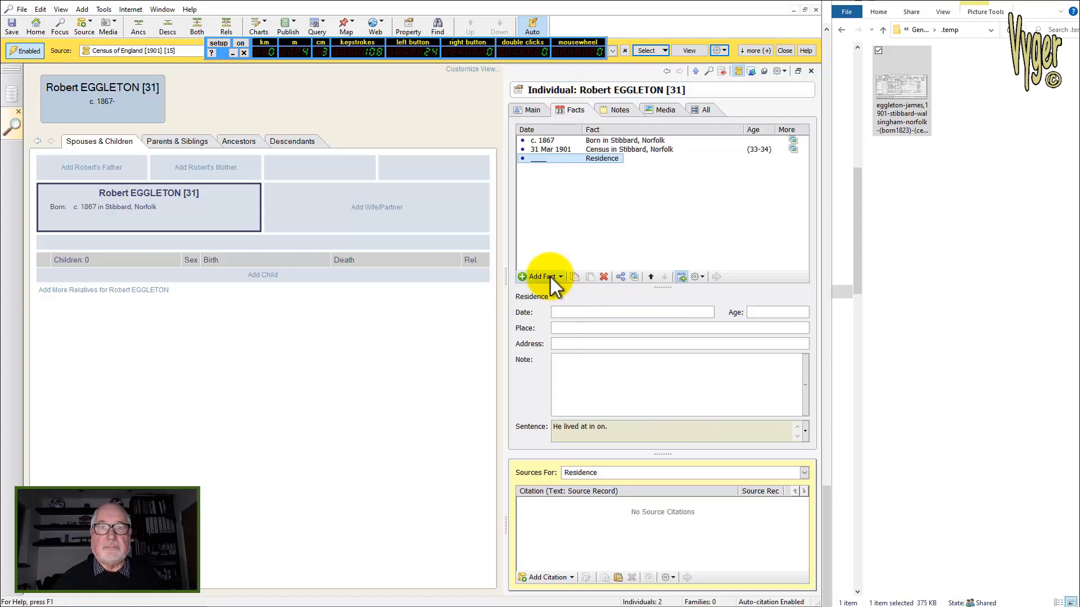
{"action": "left_click", "coordinate": [565, 312]}
{"action": "type", "text": "31 mar 1901"}
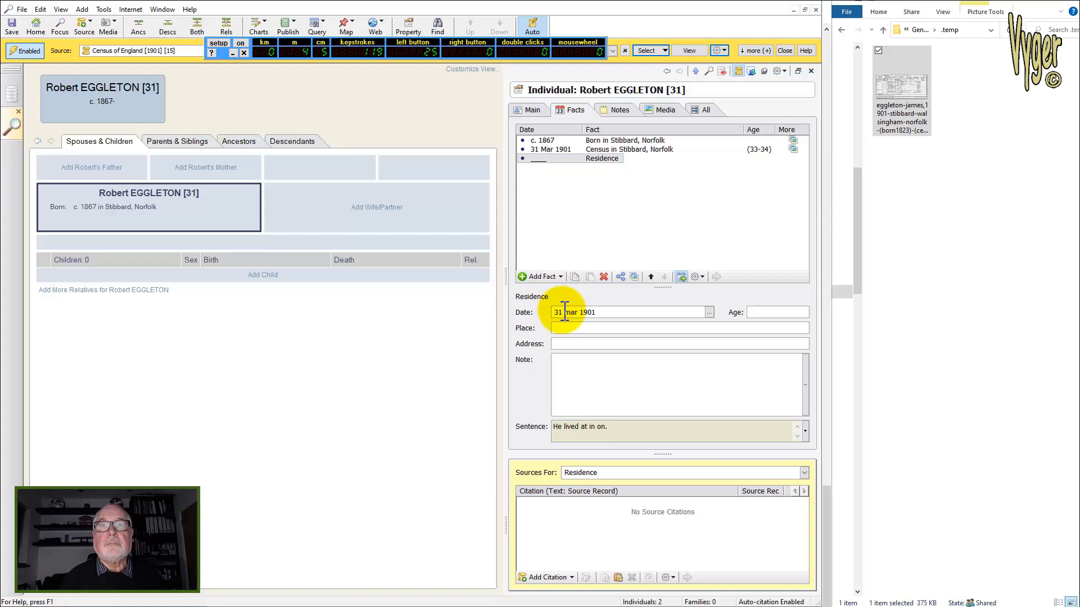
{"action": "key", "text": "Tab"}
{"action": "key", "text": "Tab"}
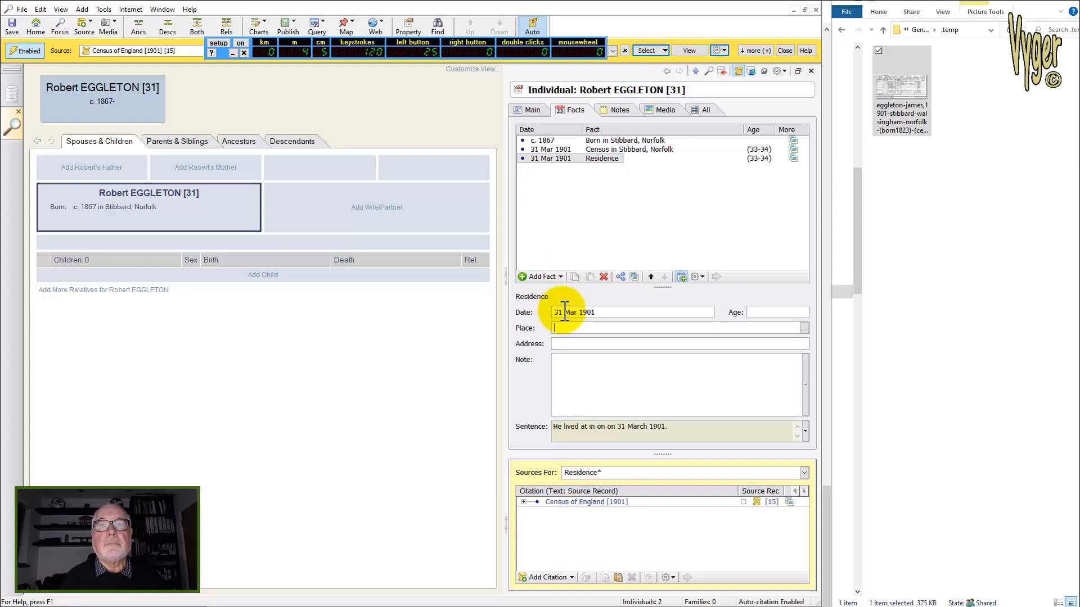
{"action": "type", "text": "stibbard, Norfolk"}
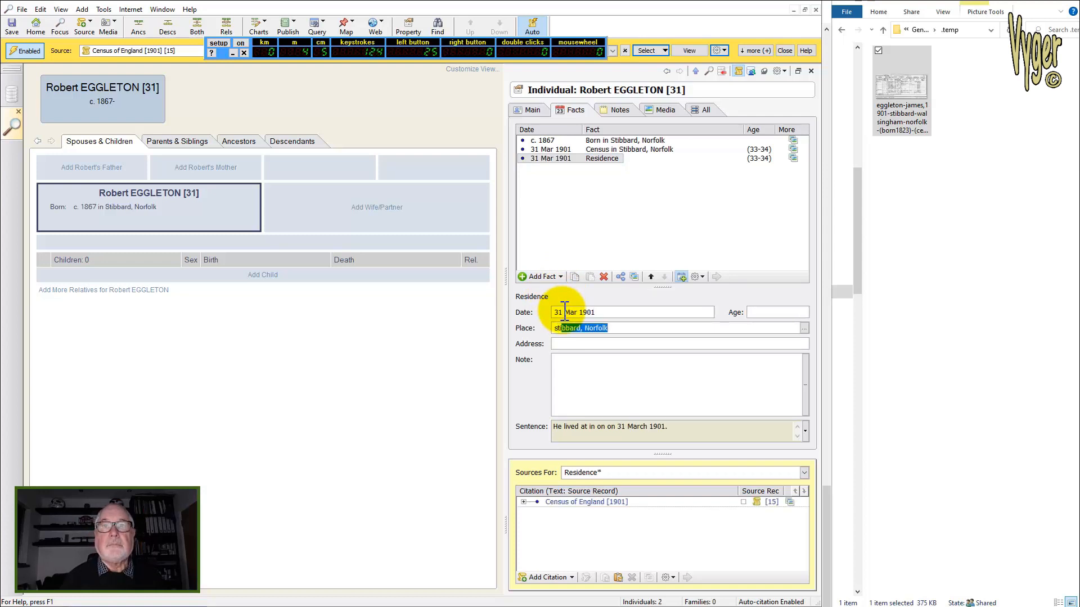
{"action": "key", "text": "Tab"}
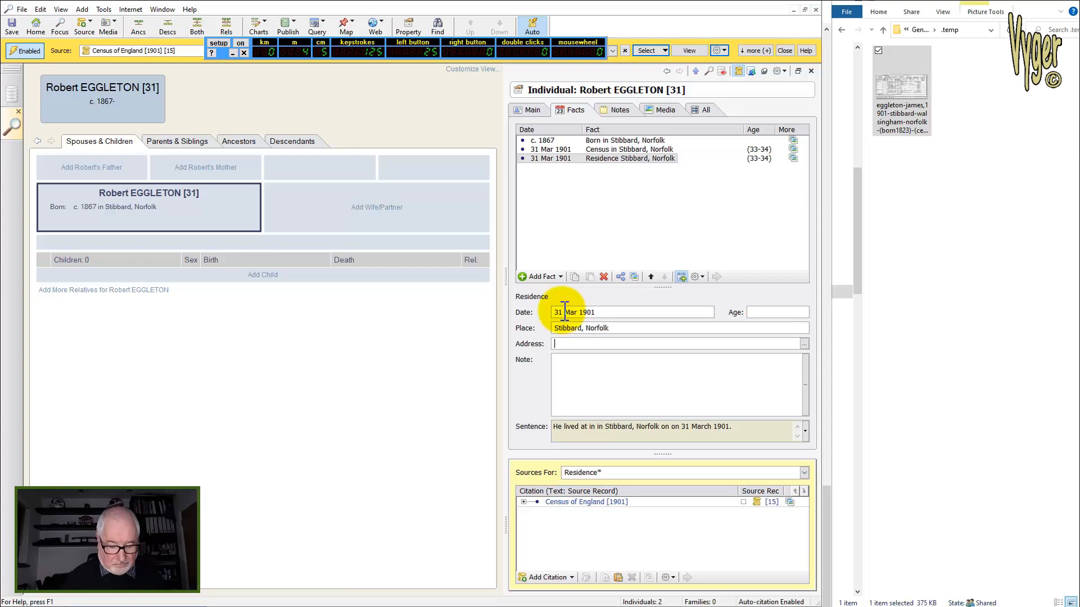
{"action": "type", "text": "The Po"}
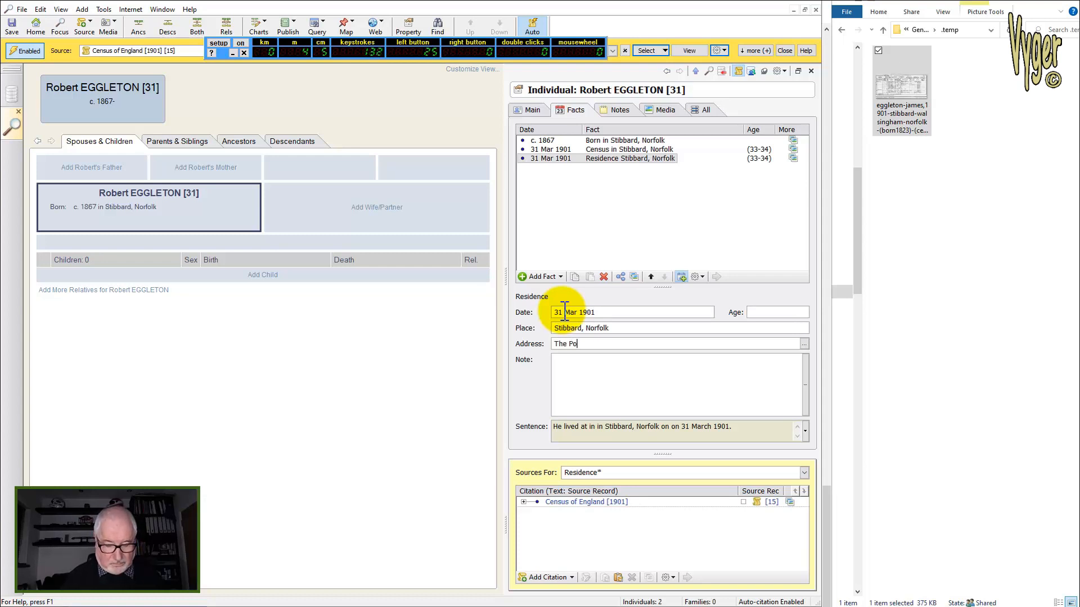
{"action": "type", "text": "und"}
{"action": "key", "text": "Tab"}
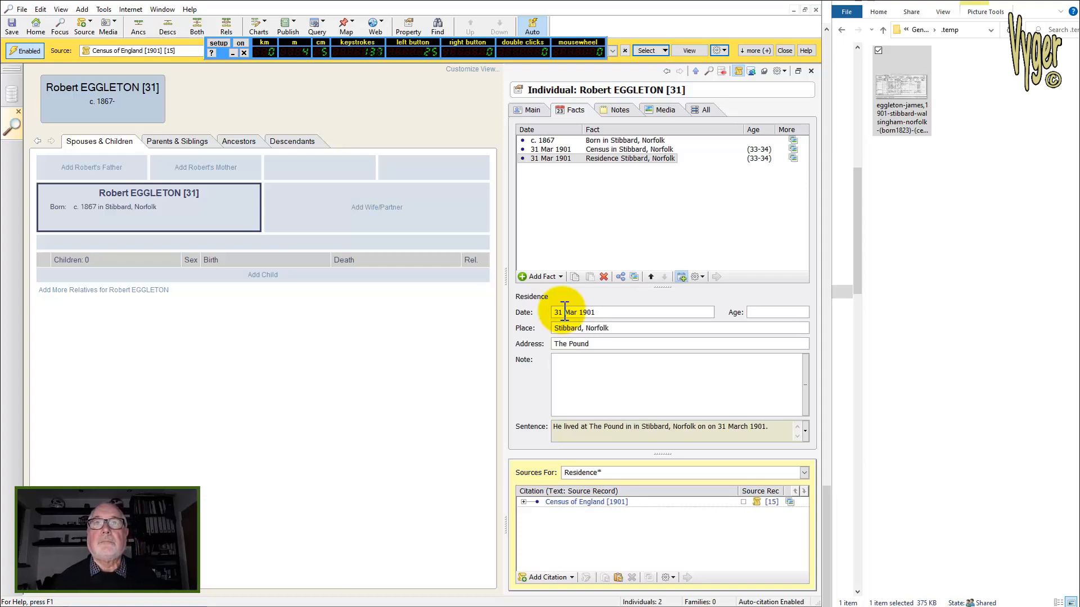
Add an Occupation fact to the individual with the occupation "blacksmith", dated 31 Mar 1901
{"action": "left_click", "coordinate": [552, 277]}
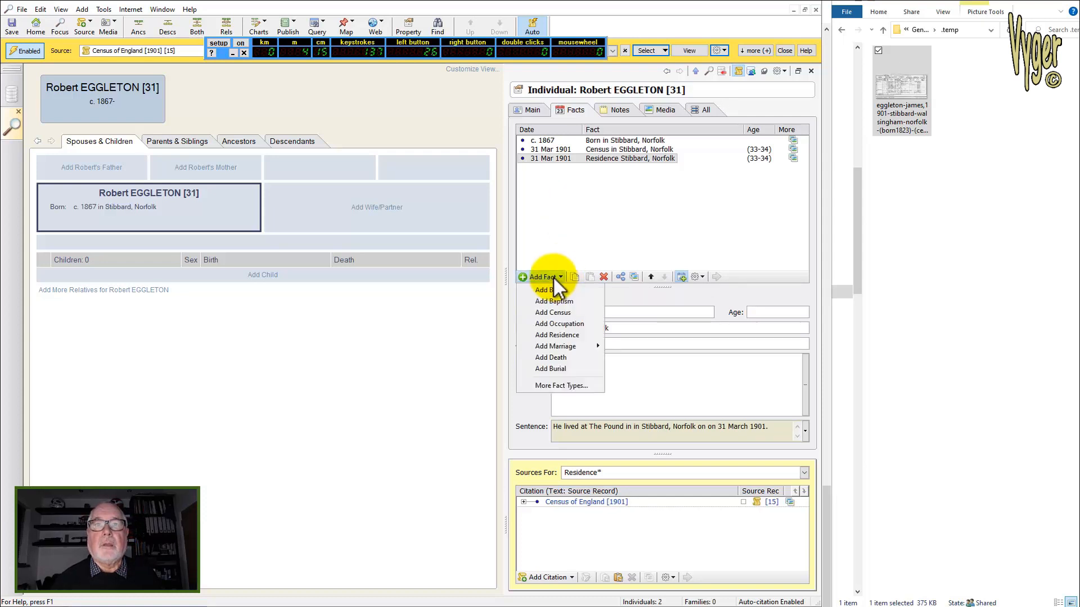
{"action": "left_click", "coordinate": [560, 324]}
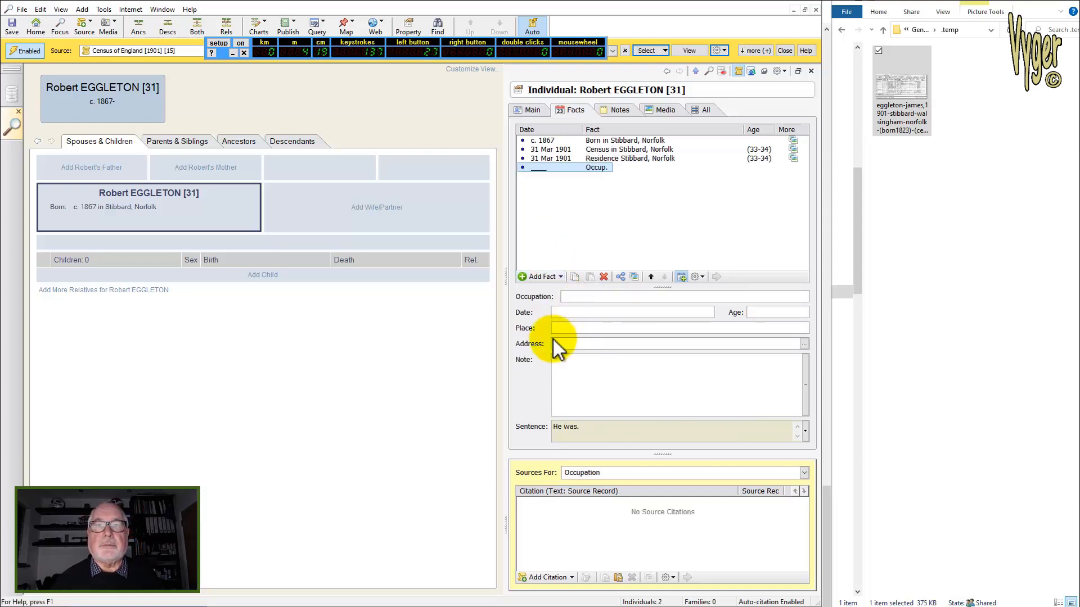
{"action": "left_click", "coordinate": [572, 297]}
{"action": "type", "text": "blacksm"}
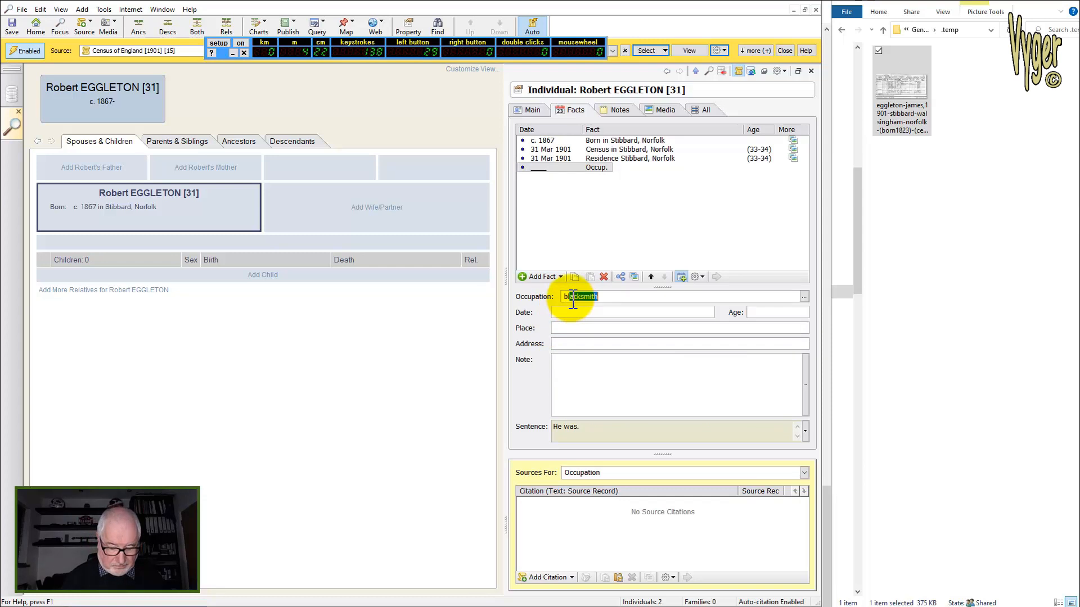
{"action": "type", "text": "ith"}
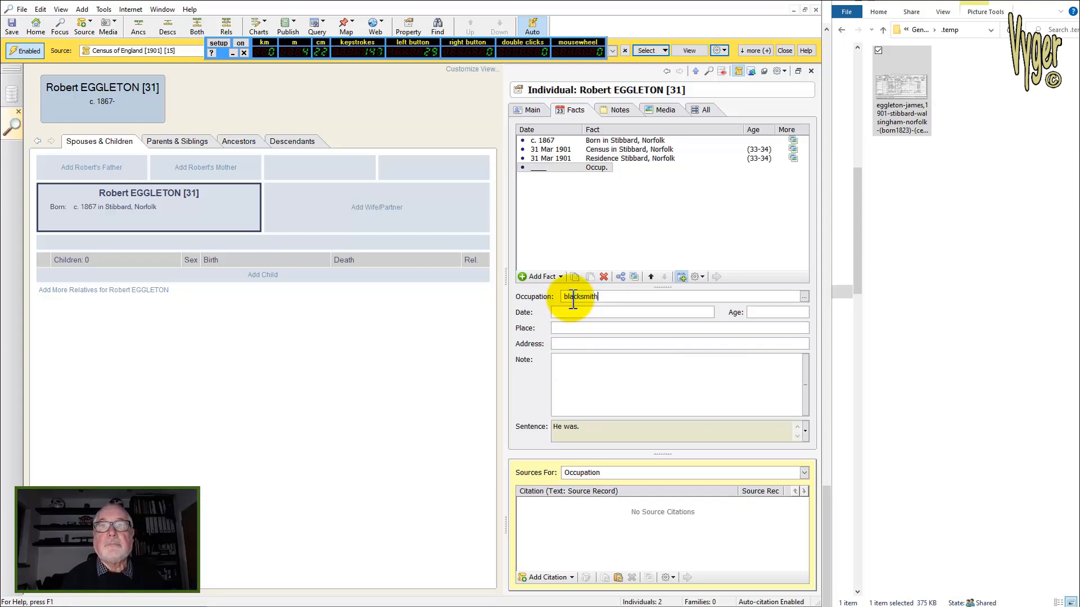
{"action": "key", "text": "Tab"}
{"action": "type", "text": "31"}
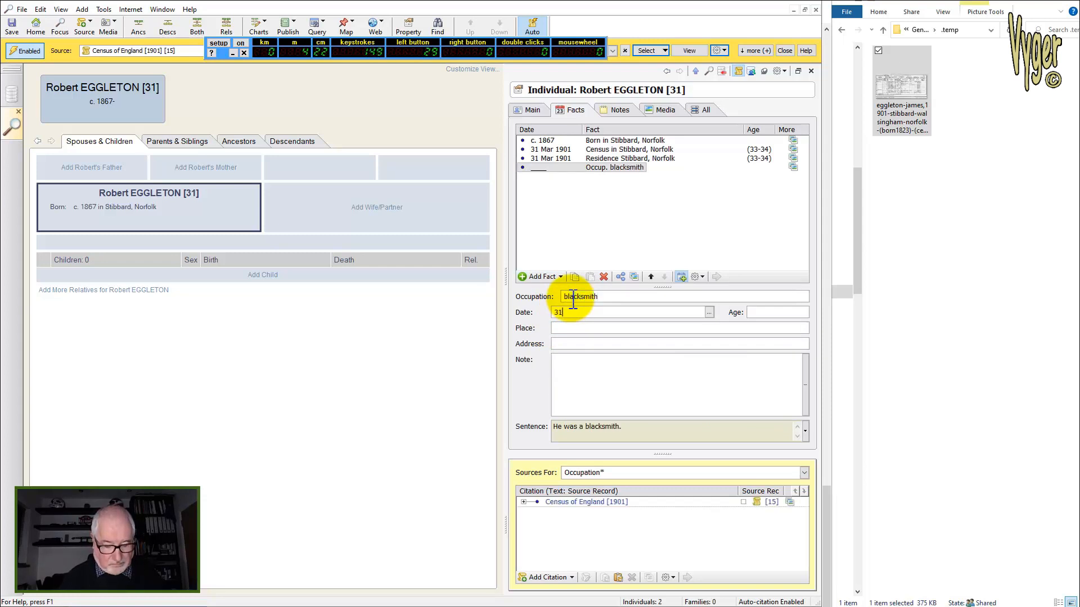
{"action": "type", "text": " mar 1901"}
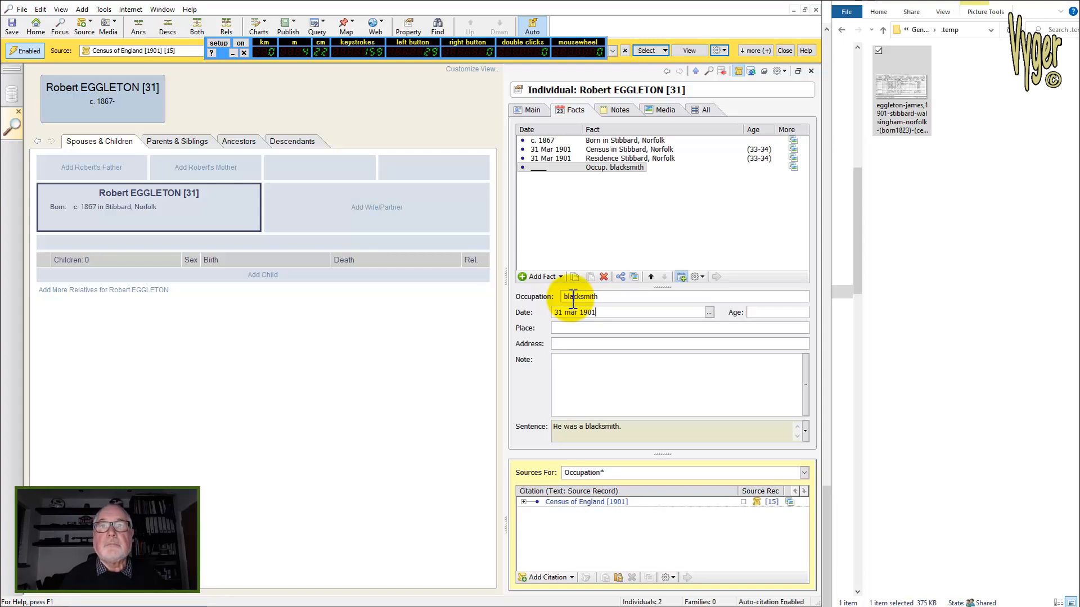
{"action": "key", "text": "Tab"}
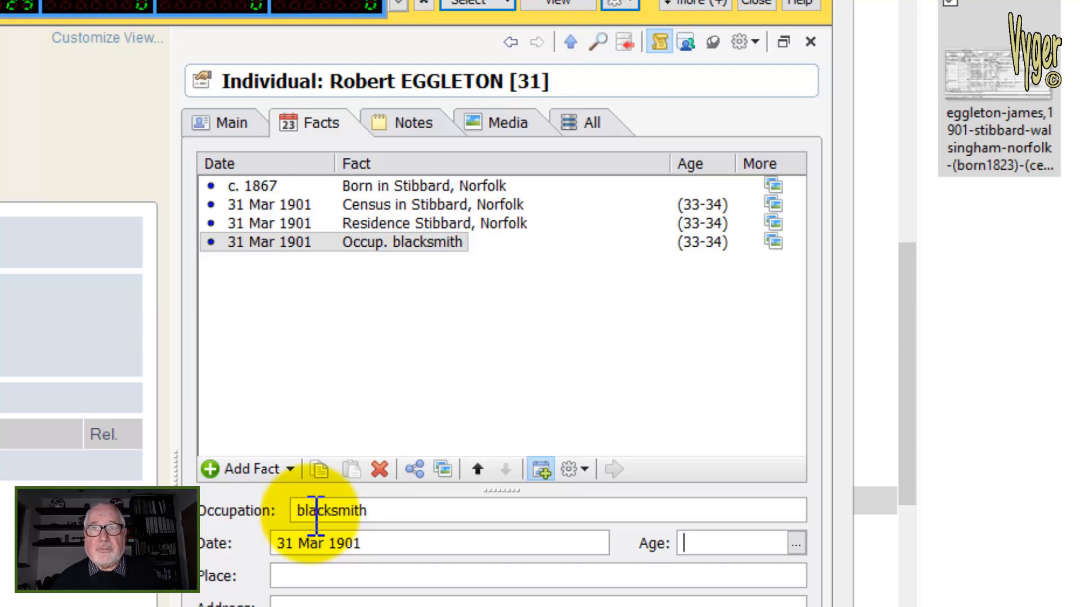
Copy the individual's Census fact and add a wife, entering her given name, approximate birth year and the birthplace "Houghton, Norfolk"
{"action": "left_click", "coordinate": [362, 206]}
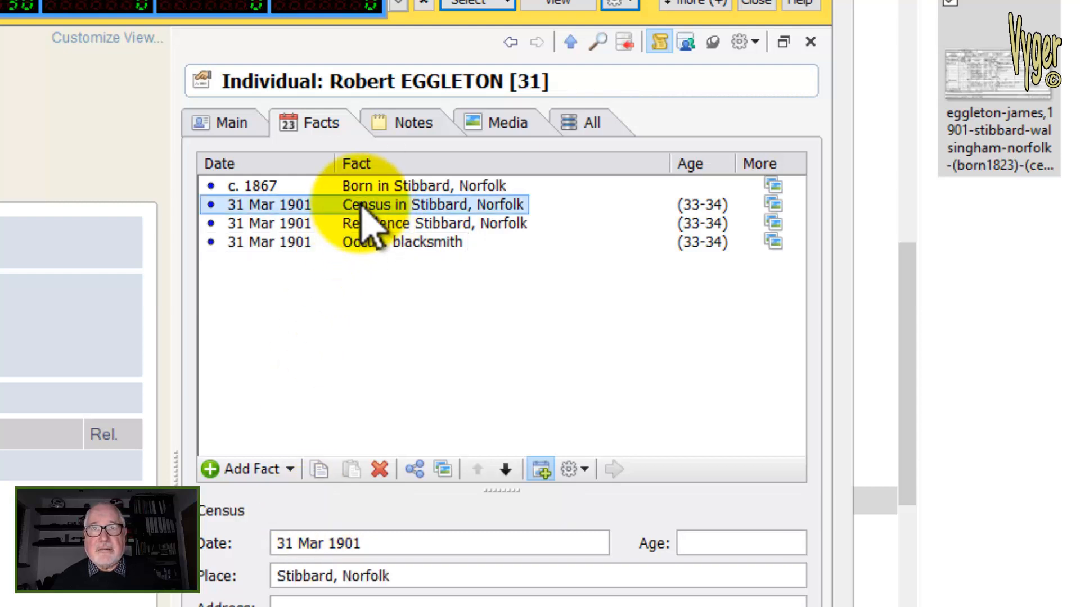
{"action": "left_click", "coordinate": [319, 472]}
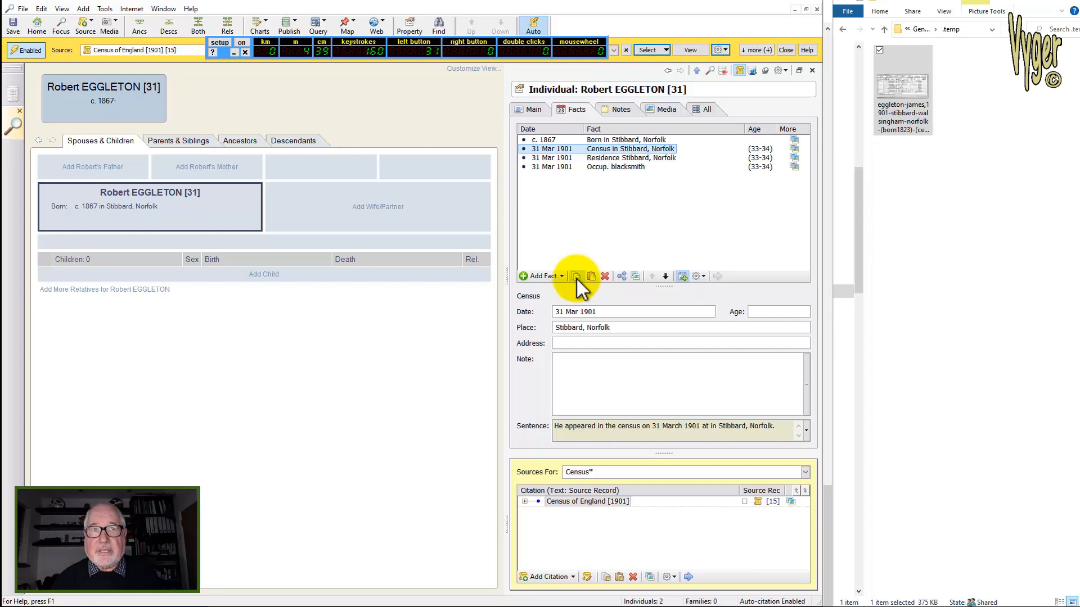
{"action": "left_click", "coordinate": [380, 206]}
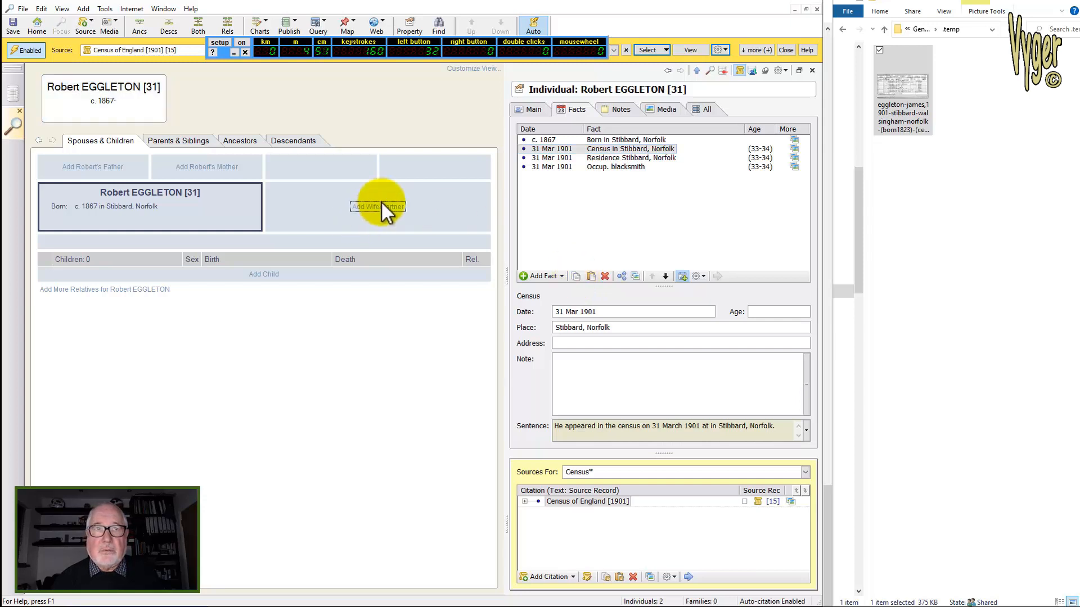
{"action": "left_click", "coordinate": [381, 207]}
{"action": "left_click", "coordinate": [426, 216]}
{"action": "type", "text": "Jane //"}
{"action": "key", "text": "Tab"}
{"action": "key", "text": "Tab"}
{"action": "key", "text": "Tab"}
{"action": "type", "text": "abt 1873"}
{"action": "key", "text": "Tab"}
{"action": "type", "text": "Houghton, Norfolk"}
Paste the copied Census fact into the wife's facts
{"action": "left_click", "coordinate": [573, 109]}
{"action": "left_click", "coordinate": [622, 275]}
{"action": "left_click", "coordinate": [617, 467]}
Add the first daughter with her given name, sex Female, approximate birth year and birthplace "Stibbard, Norfolk", and paste the copied Census fact
{"action": "left_click", "coordinate": [292, 280]}
{"action": "type", "text": "Mable"}
{"action": "key", "text": "Tab"}
{"action": "key", "text": "f"}
{"action": "key", "text": "Tab"}
{"action": "key", "text": "Tab"}
{"action": "type", "text": "abt 1897"}
{"action": "key", "text": "Tab"}
{"action": "type", "text": "Stibbard, Norfolk"}
{"action": "left_click", "coordinate": [574, 110]}
{"action": "left_click", "coordinate": [621, 275]}
Add the second daughter with her given name, approximate birth year and birthplace "Stibbard, Norfolk", and paste the copied Census fact
{"action": "left_click", "coordinate": [289, 290]}
{"action": "left_click", "coordinate": [290, 301]}
{"action": "type", "text": "Beatrice"}
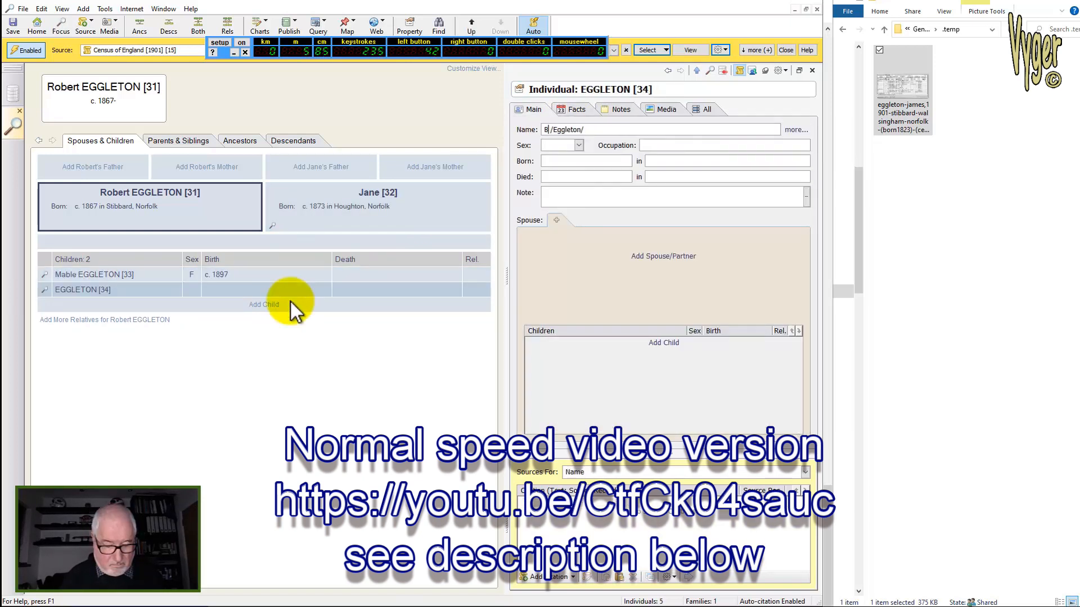
{"action": "type", "text": "bt 1899"}
{"action": "key", "text": "Tab"}
{"action": "type", "text": "Stibbard, Norfolk"}
{"action": "key", "text": "Tab"}
{"action": "left_click", "coordinate": [574, 110]}
{"action": "left_click", "coordinate": [622, 275]}
Add a son with his name, sex Male, approximate birth date and birthplace "Stibbard, Norfolk", and paste the copied Census fact
{"action": "left_click", "coordinate": [308, 305]}
{"action": "left_click", "coordinate": [312, 313]}
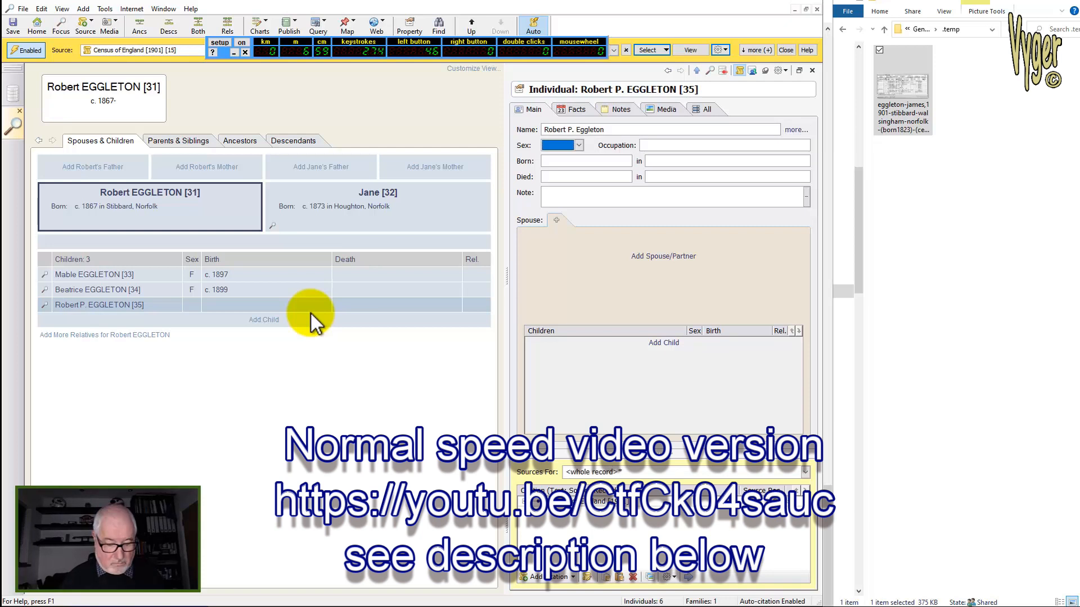
{"action": "key", "text": "Tab"}
{"action": "type", "text": "Stibbard, Norfolk"}
{"action": "key", "text": "Tab"}
{"action": "left_click", "coordinate": [577, 110]}
{"action": "left_click", "coordinate": [621, 275]}
Add the individual's father with his given name, approximate birth year and birthplace "Stibbard, Norfolk", and paste the copied Census fact
{"action": "left_click", "coordinate": [125, 167]}
{"action": "left_click", "coordinate": [128, 175]}
{"action": "type", "text": "James"}
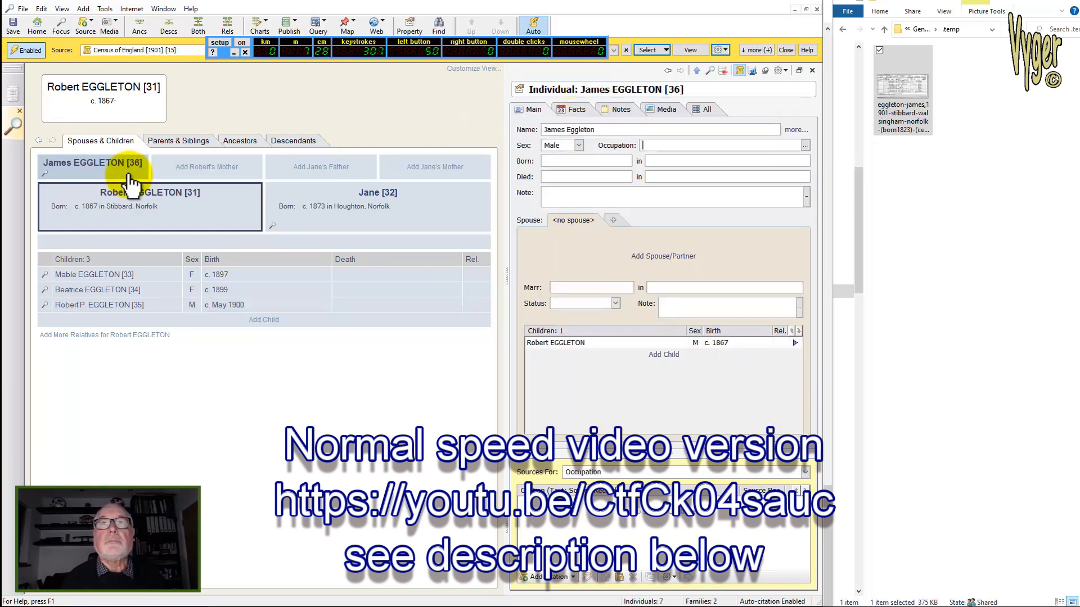
{"action": "left_click", "coordinate": [574, 109]}
Add the father and the three children together as witnesses to the main individual's 31 Mar 1901 Census fact
{"action": "left_click", "coordinate": [149, 210]}
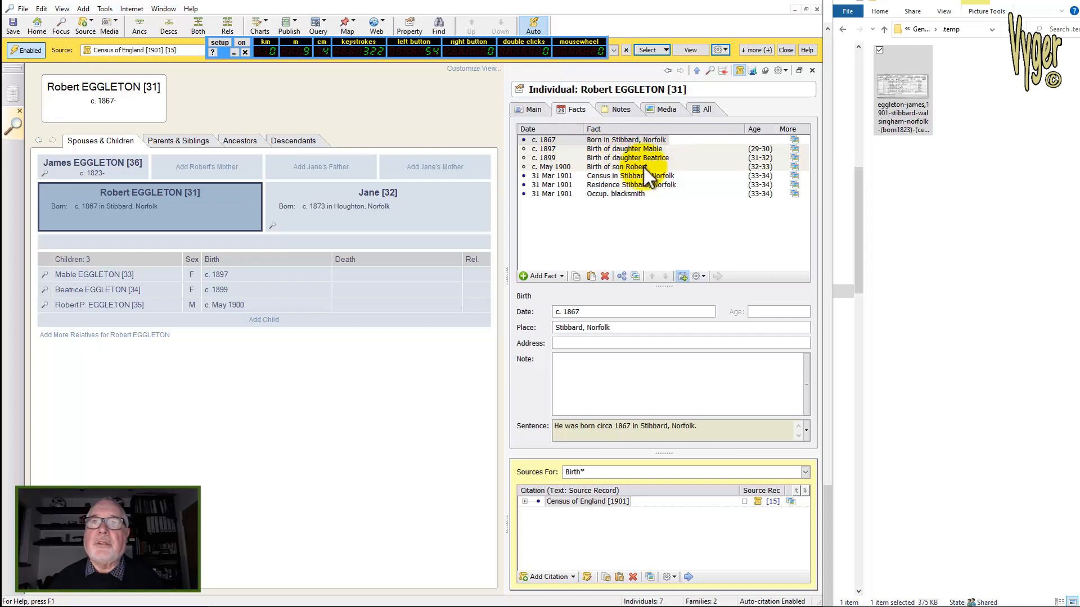
{"action": "left_click", "coordinate": [613, 176]}
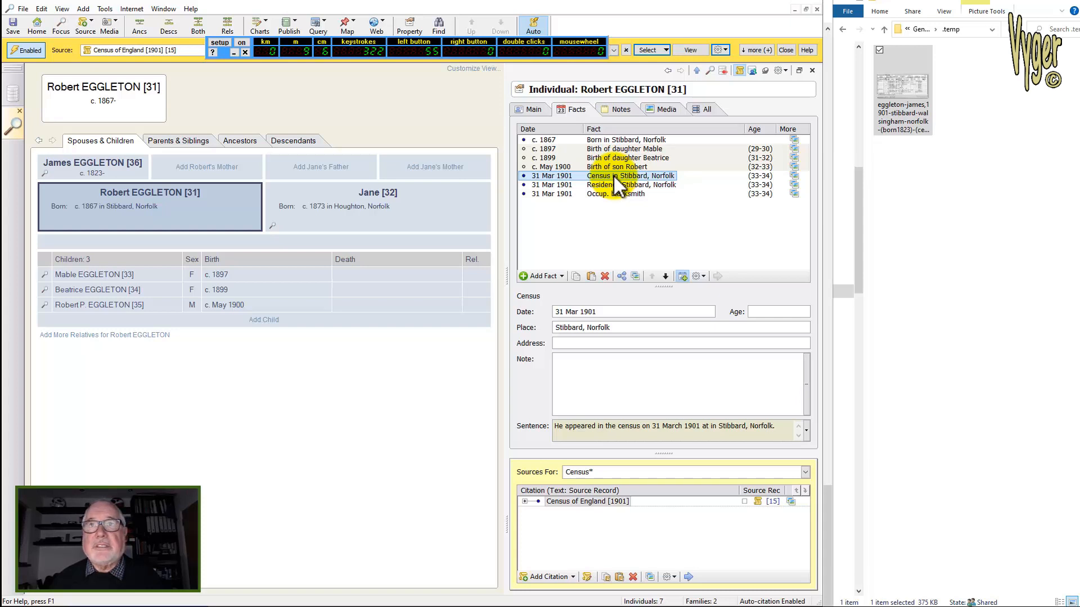
{"action": "left_click", "coordinate": [621, 276]}
{"action": "left_click", "coordinate": [783, 99]}
{"action": "left_click", "coordinate": [787, 116]}
{"action": "left_click", "coordinate": [323, 281]}
{"action": "left_click", "coordinate": [322, 271], "text": "ctrl"}
{"action": "left_click", "coordinate": [321, 261], "text": "ctrl"}
{"action": "left_click", "coordinate": [321, 251], "text": "ctrl"}
{"action": "left_click", "coordinate": [521, 282]}
{"action": "left_click", "coordinate": [601, 470]}
Assign the census witnesses their family roles: Daughter for both girls, Father for the father and Son for the boy
{"action": "left_click", "coordinate": [579, 106]}
{"action": "left_click", "coordinate": [789, 117]}
{"action": "left_click", "coordinate": [774, 133]}
{"action": "left_click", "coordinate": [606, 181]}
{"action": "left_click", "coordinate": [789, 117]}
{"action": "left_click", "coordinate": [579, 133]}
{"action": "left_click", "coordinate": [789, 116]}
Add the wife as another witness to the Census fact with the role Wife, and close the witness list
{"action": "left_click", "coordinate": [789, 99]}
{"action": "left_click", "coordinate": [788, 116]}
{"action": "left_click", "coordinate": [342, 242]}
{"action": "left_click", "coordinate": [522, 282]}
{"action": "left_click", "coordinate": [601, 470]}
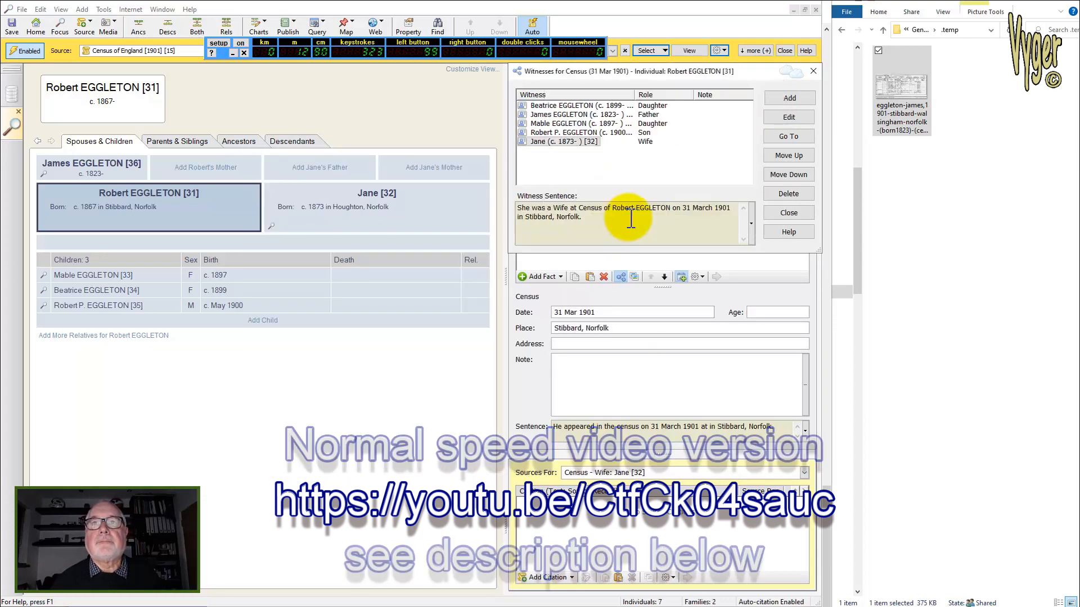
{"action": "left_click", "coordinate": [813, 71]}
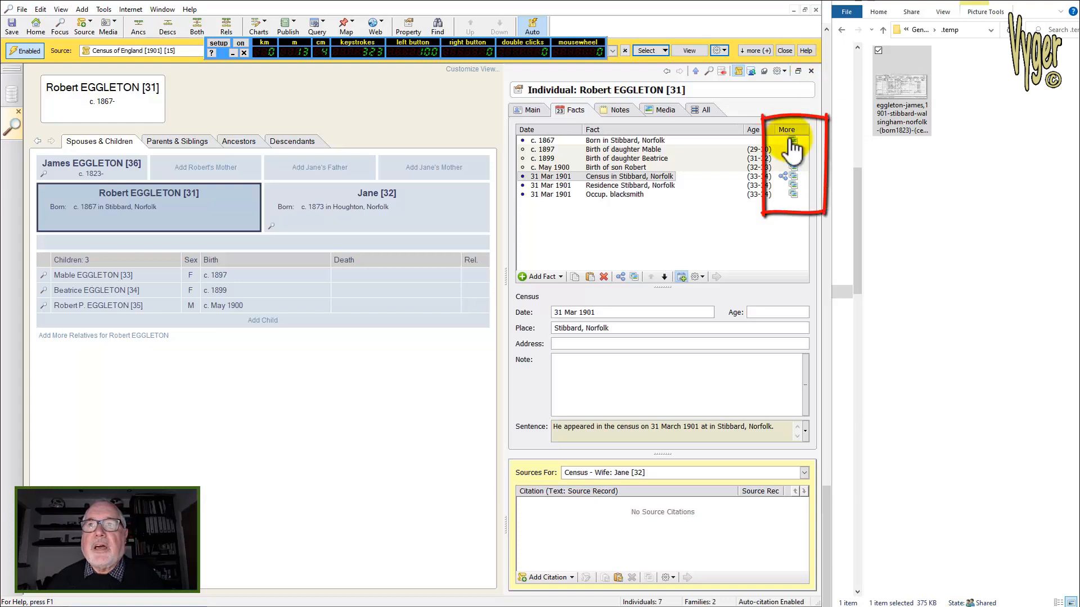
Examine the Census fact's witness list and compare the census facts and their citations for the daughters and the father
{"action": "left_click", "coordinate": [784, 177]}
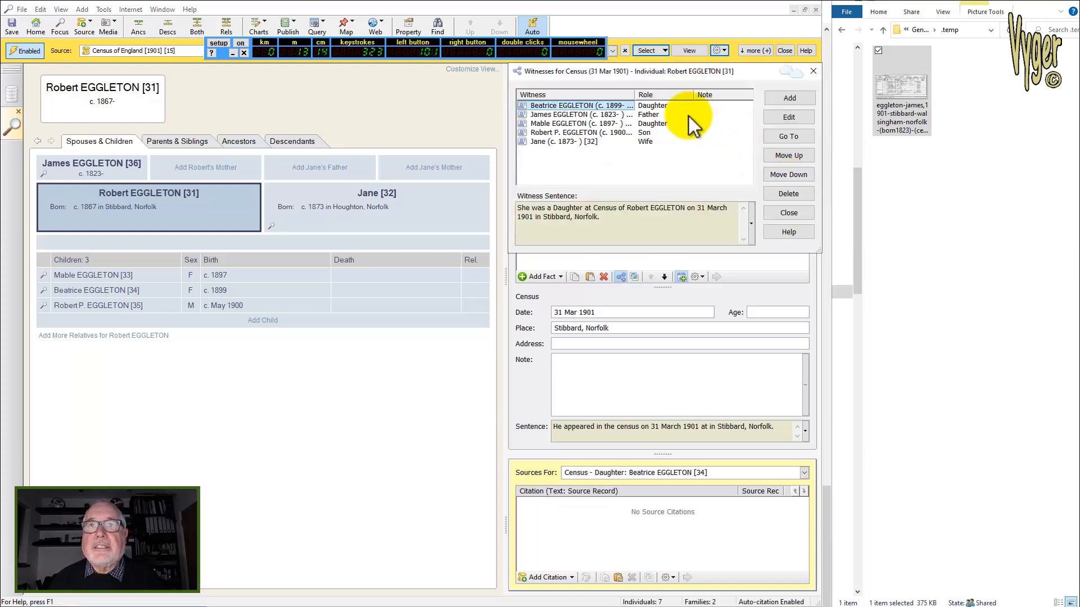
{"action": "left_click", "coordinate": [813, 71]}
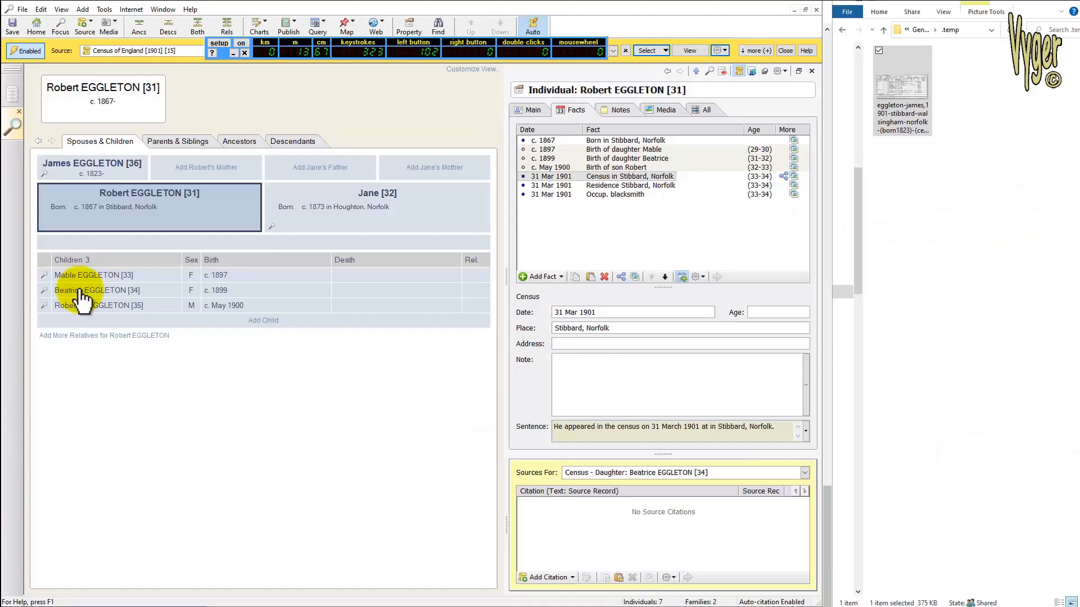
{"action": "left_click", "coordinate": [93, 276]}
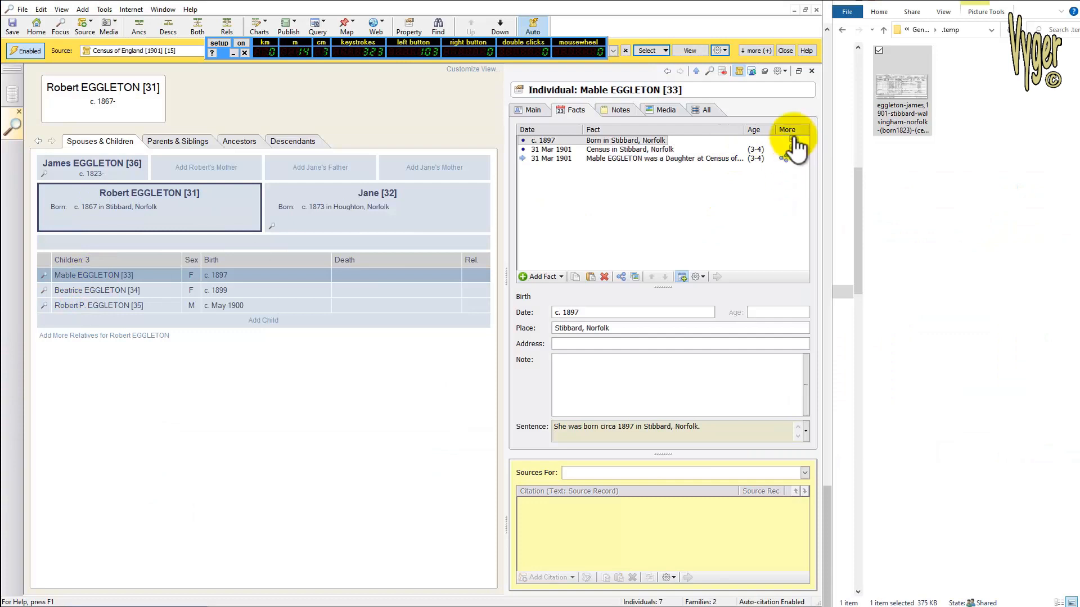
{"action": "left_click", "coordinate": [125, 291]}
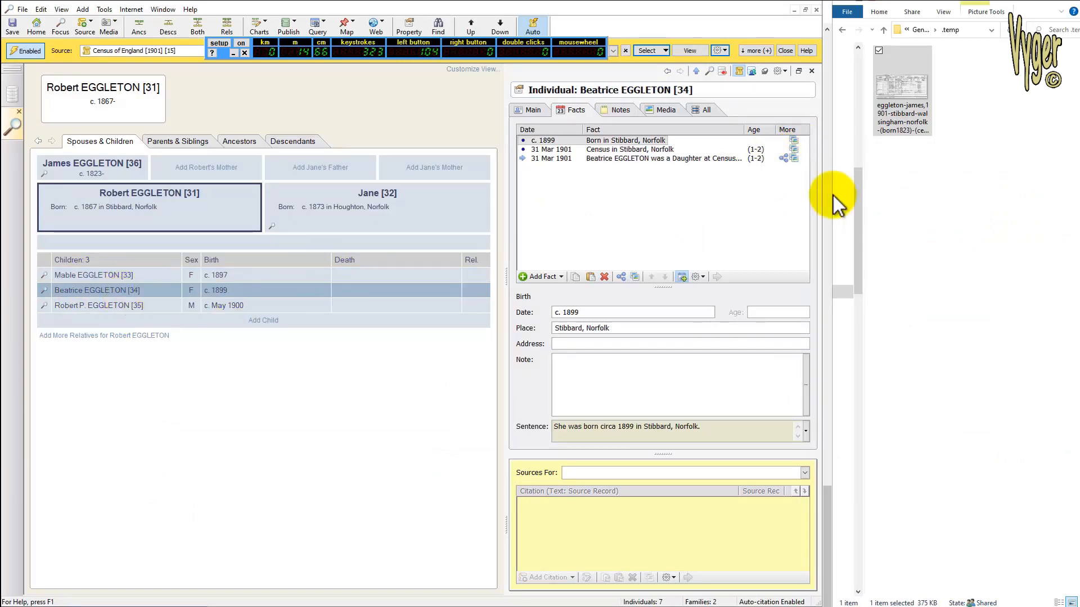
{"action": "left_click", "coordinate": [90, 165]}
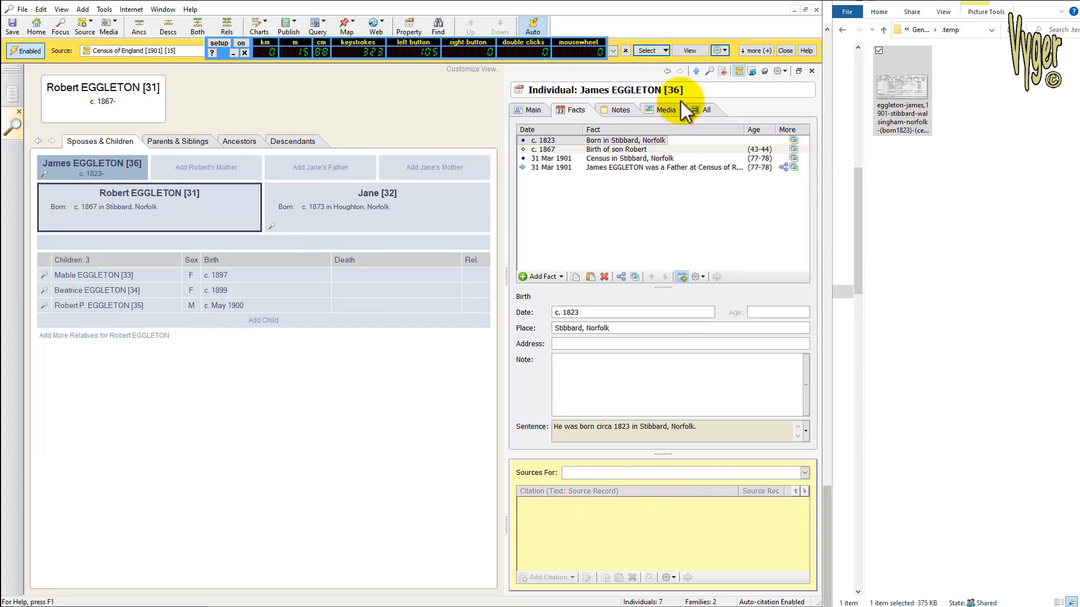
{"action": "left_click", "coordinate": [620, 157]}
{"action": "left_click", "coordinate": [617, 161]}
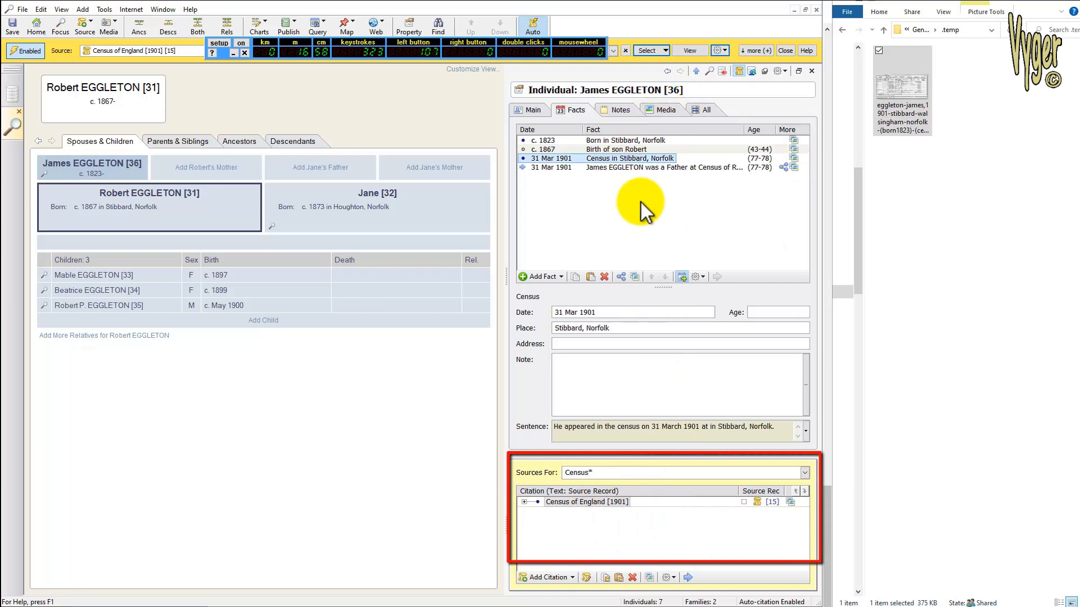
{"action": "left_click", "coordinate": [635, 167]}
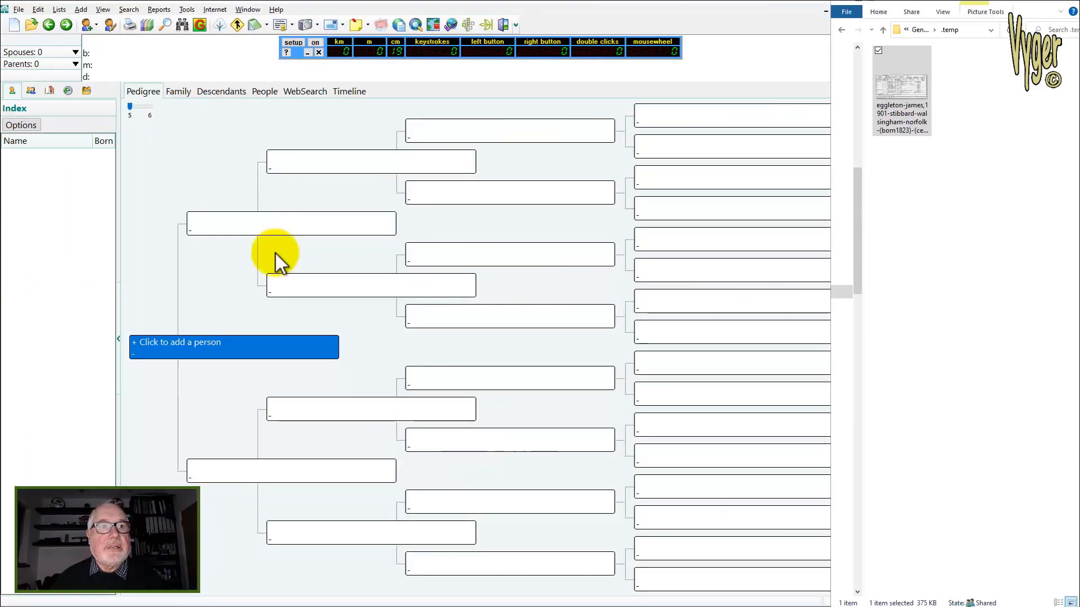
In RootsMagic, start adding a new person, entering the given name and surname and setting the sex to Male
{"action": "left_click", "coordinate": [162, 342]}
{"action": "type", "text": "Robert"}
{"action": "key", "text": "Tab"}
{"action": "type", "text": "Eggleton"}
{"action": "key", "text": "Tab"}
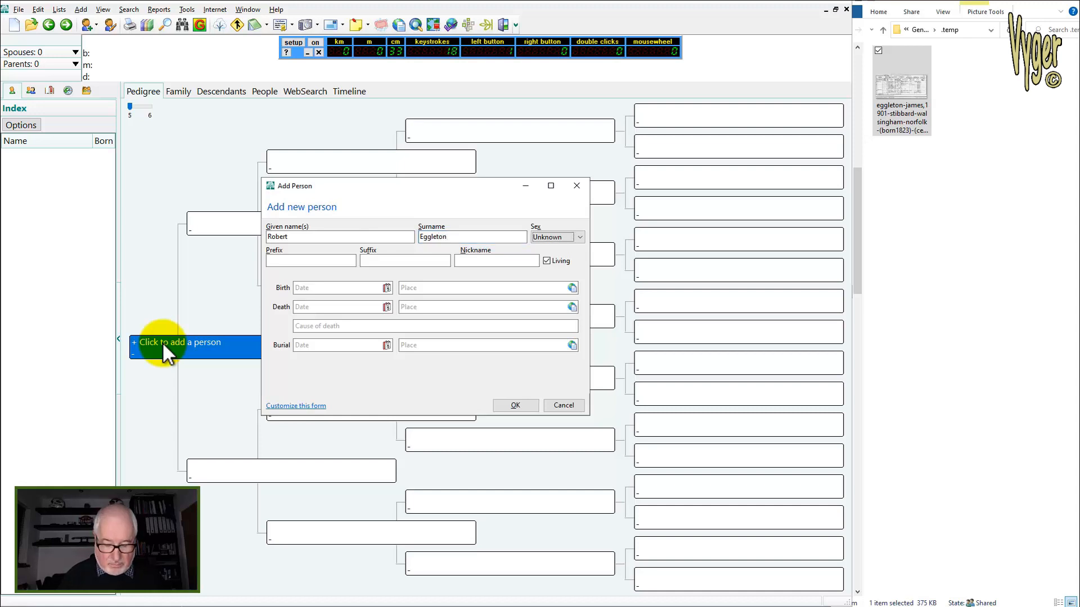
{"action": "key", "text": "m"}
Enter the man's approximate birth year and birthplace Stibbard, Norfolk, and create the person
{"action": "key", "text": "Tab"}
{"action": "key", "text": "Tab"}
{"action": "key", "text": "Tab"}
{"action": "key", "text": "Tab"}
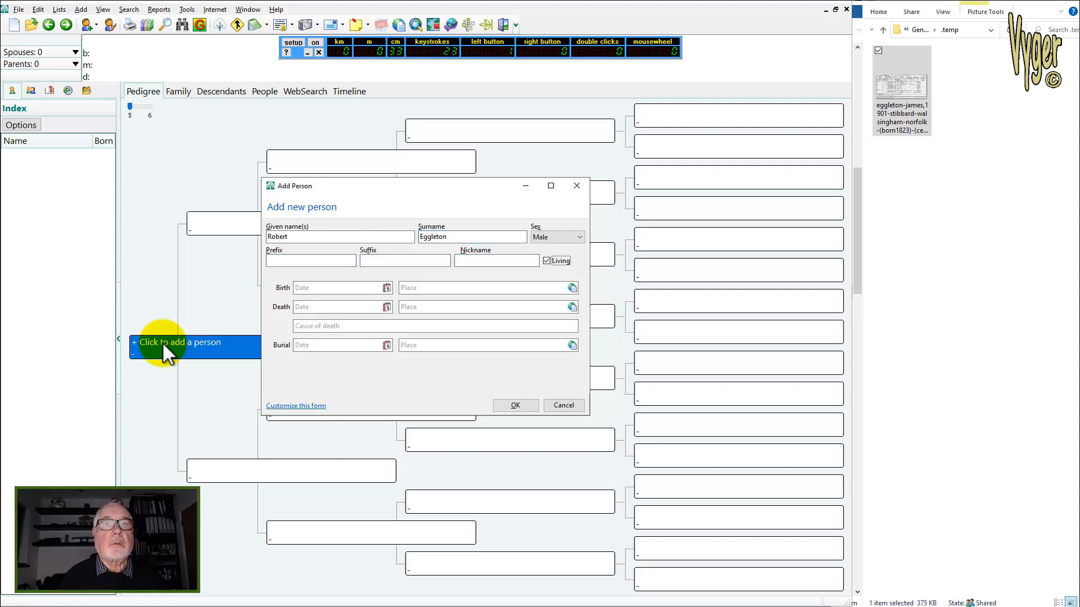
{"action": "key", "text": "Tab"}
{"action": "type", "text": "about "}
{"action": "type", "text": "1867"}
{"action": "key", "text": "Tab"}
{"action": "type", "text": "Stibbard"}
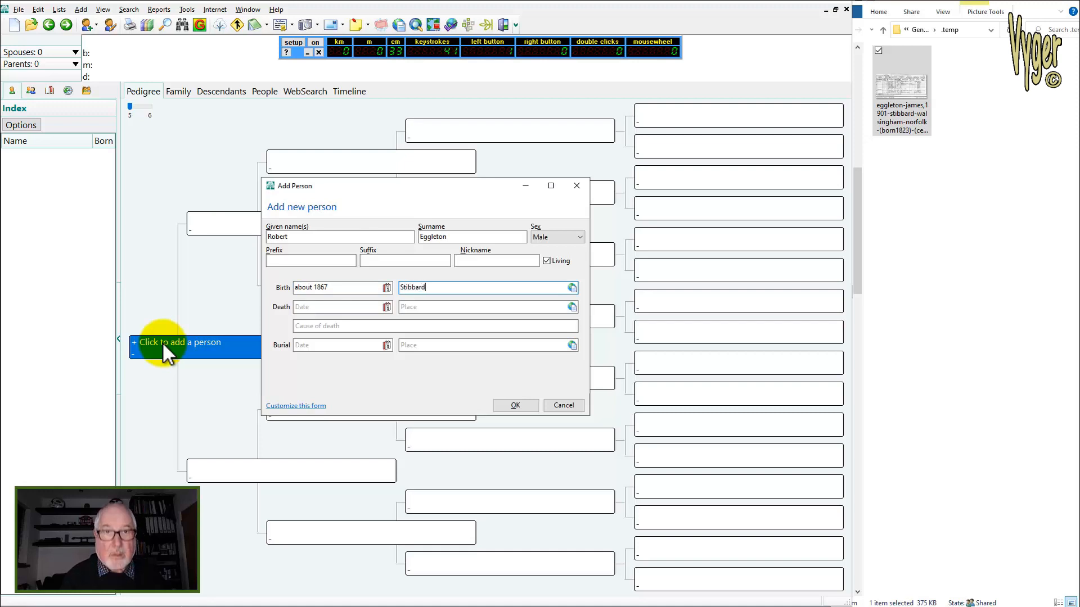
{"action": "type", "text": ", No"}
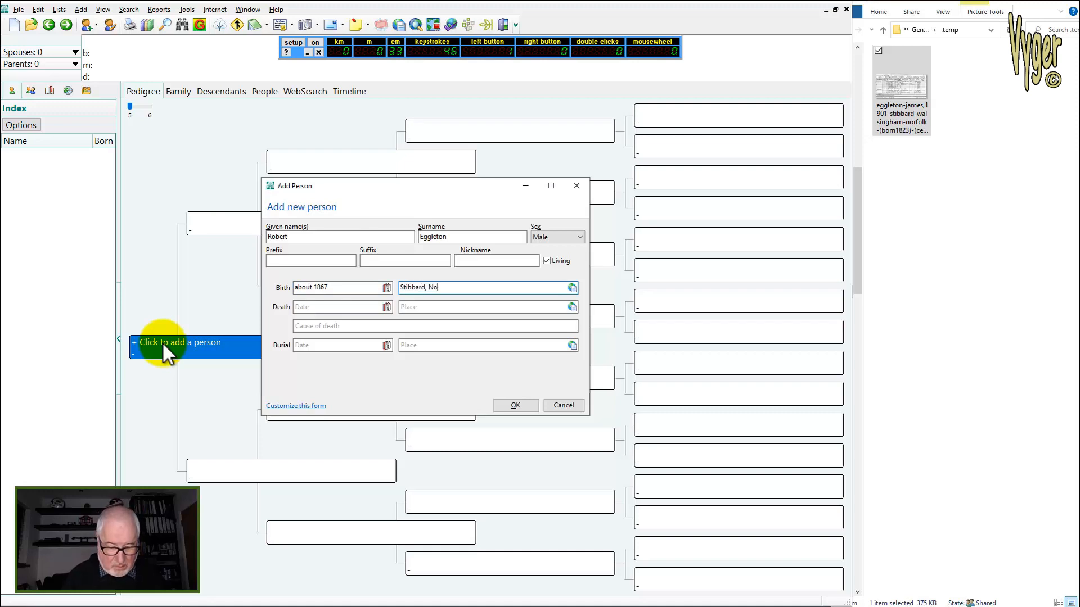
{"action": "type", "text": "rfolk"}
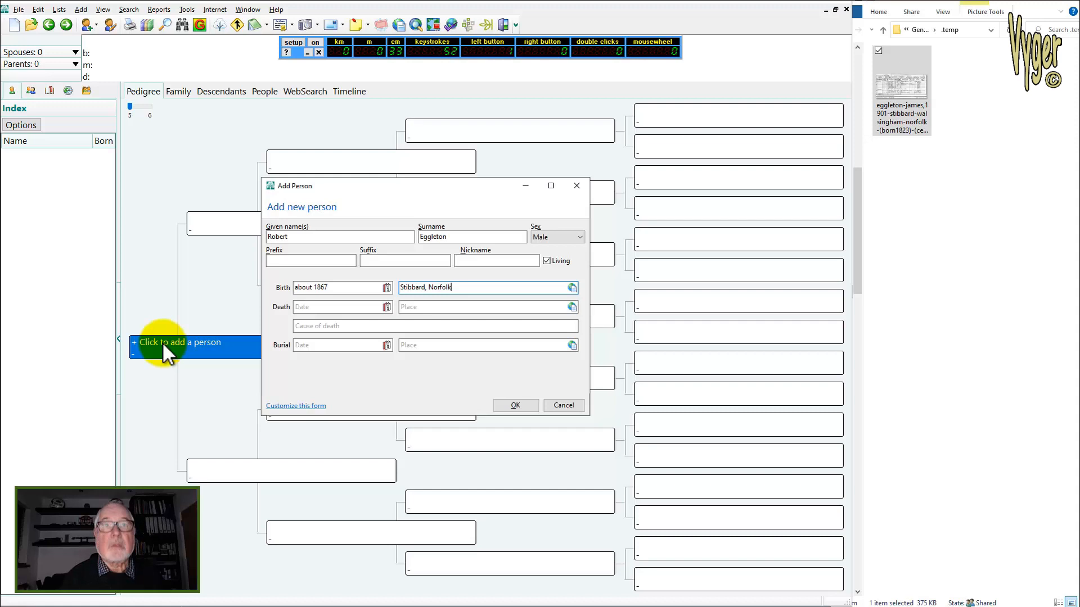
{"action": "key", "text": "Tab"}
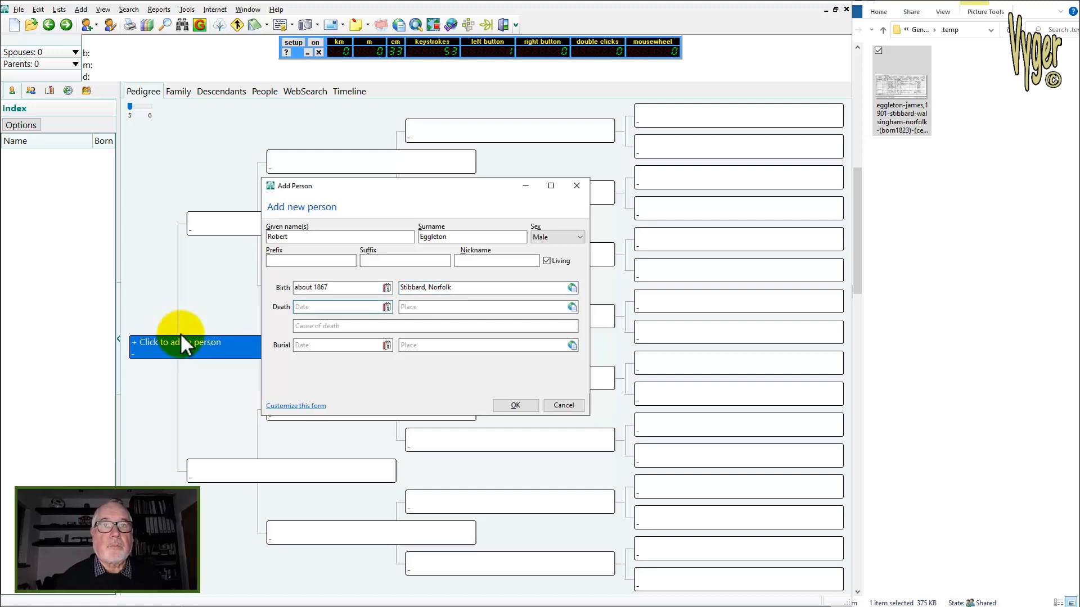
{"action": "left_click", "coordinate": [521, 408]}
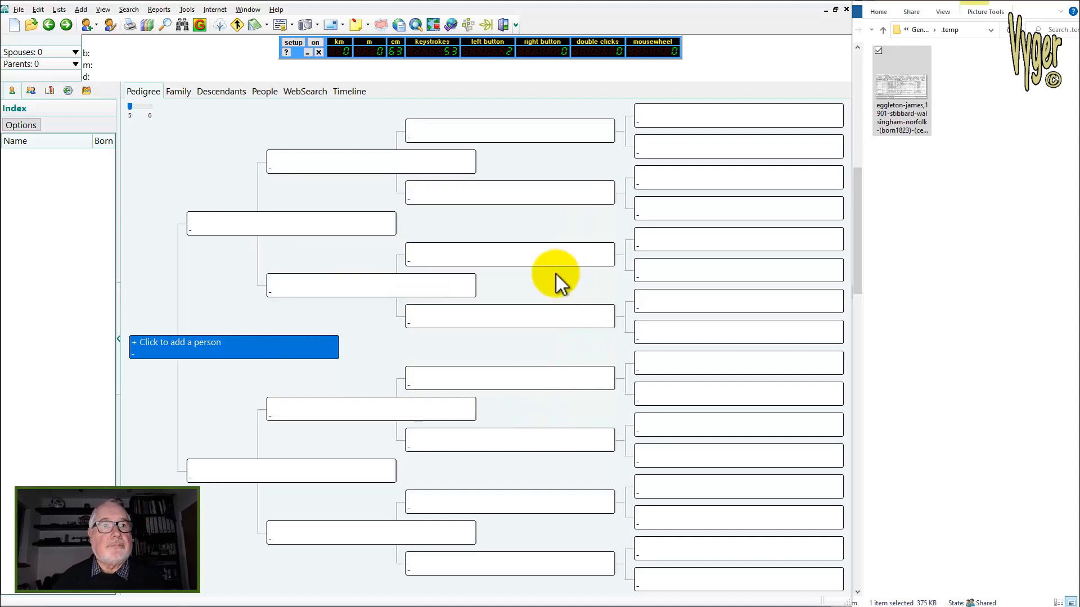
Add a Census fact to the man dated 31 Mar 1901 at Stibbard, Norfolk, and save it
{"action": "left_click", "coordinate": [196, 161]}
{"action": "type", "text": "cens"}
{"action": "key", "text": "Return"}
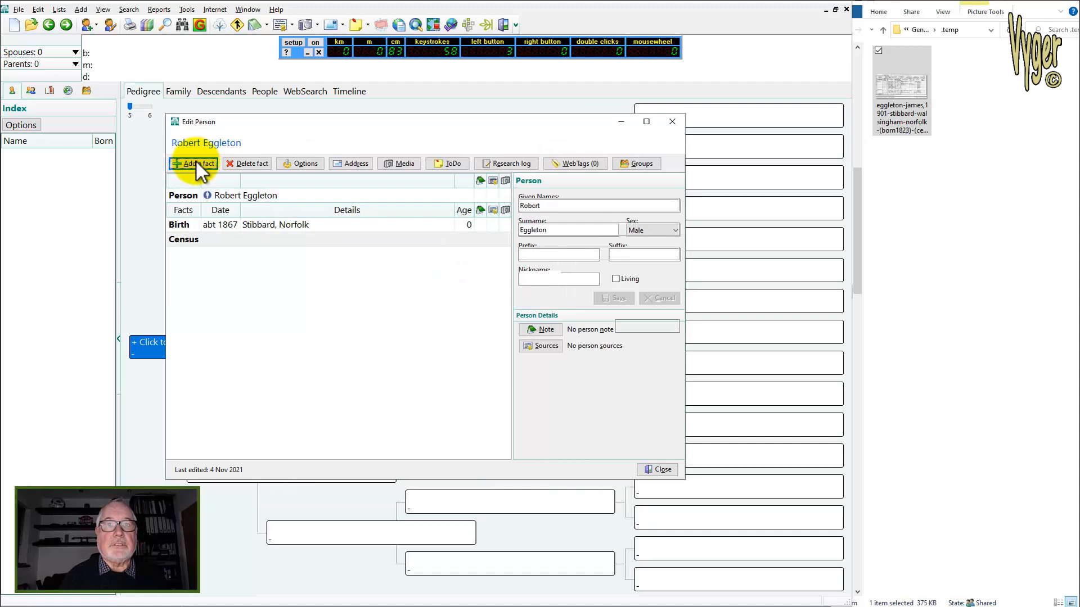
{"action": "type", "text": "31 Mar 1901"}
{"action": "key", "text": "Tab"}
{"action": "type", "text": "Stibbard, Norfolk"}
{"action": "left_click", "coordinate": [613, 294]}
Add and save a Residence fact dated 31 Mar 1901 in Stibbard, Norfolk, with the place details The Pound
{"action": "left_click", "coordinate": [191, 164]}
{"action": "key", "text": "Return"}
{"action": "type", "text": "31 Mar 1901"}
{"action": "key", "text": "Tab"}
{"action": "type", "text": "Stibbard, Norfolk"}
{"action": "key", "text": "Tab"}
{"action": "type", "text": "The Pound"}
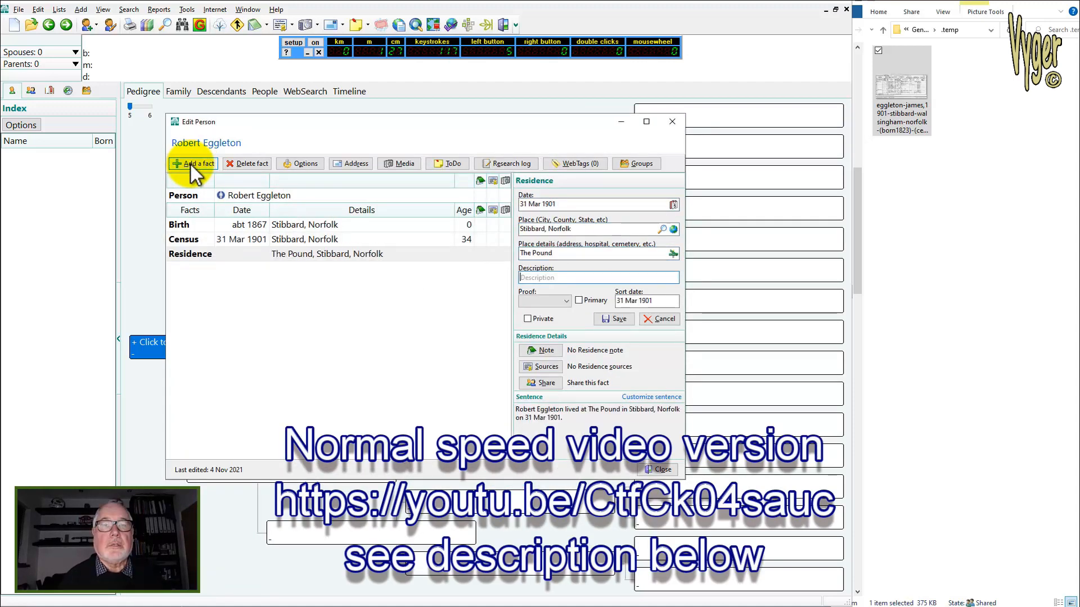
{"action": "left_click", "coordinate": [612, 318]}
Add an Occupation fact dated 31 Mar 1901 with the description blacksmith, and save it
{"action": "left_click", "coordinate": [193, 163]}
{"action": "type", "text": "occ"}
{"action": "key", "text": "Return"}
{"action": "type", "text": "31 Mar 1901"}
{"action": "key", "text": "Tab"}
{"action": "key", "text": "Tab"}
{"action": "key", "text": "Tab"}
{"action": "type", "text": "blacksmith"}
{"action": "left_click", "coordinate": [614, 319]}
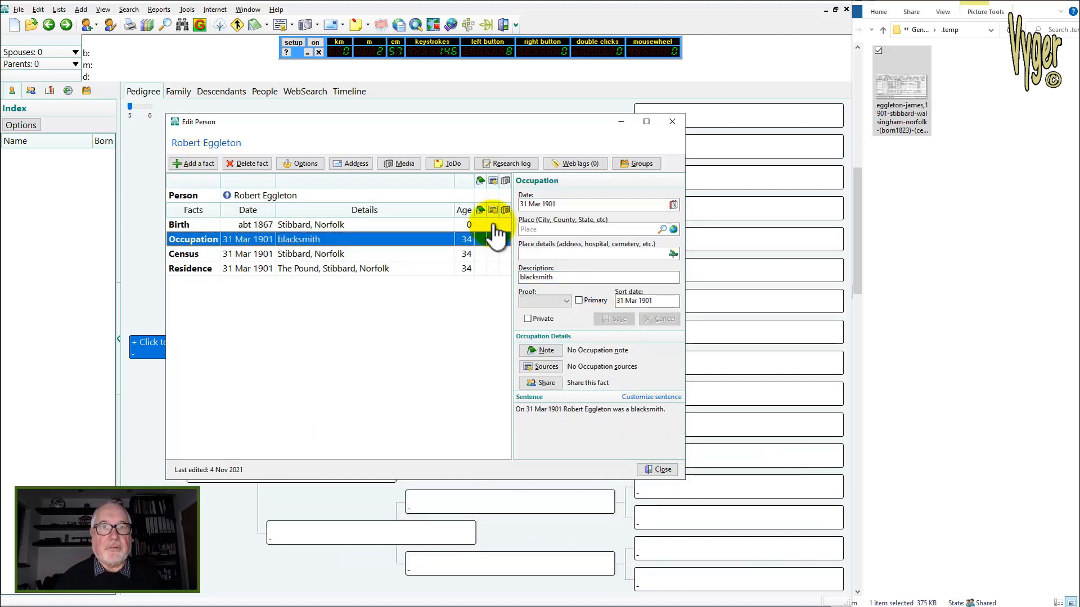
Start a new source for the Birth fact using the source type Census, U.K., Wales (Online images)
{"action": "left_click", "coordinate": [496, 235]}
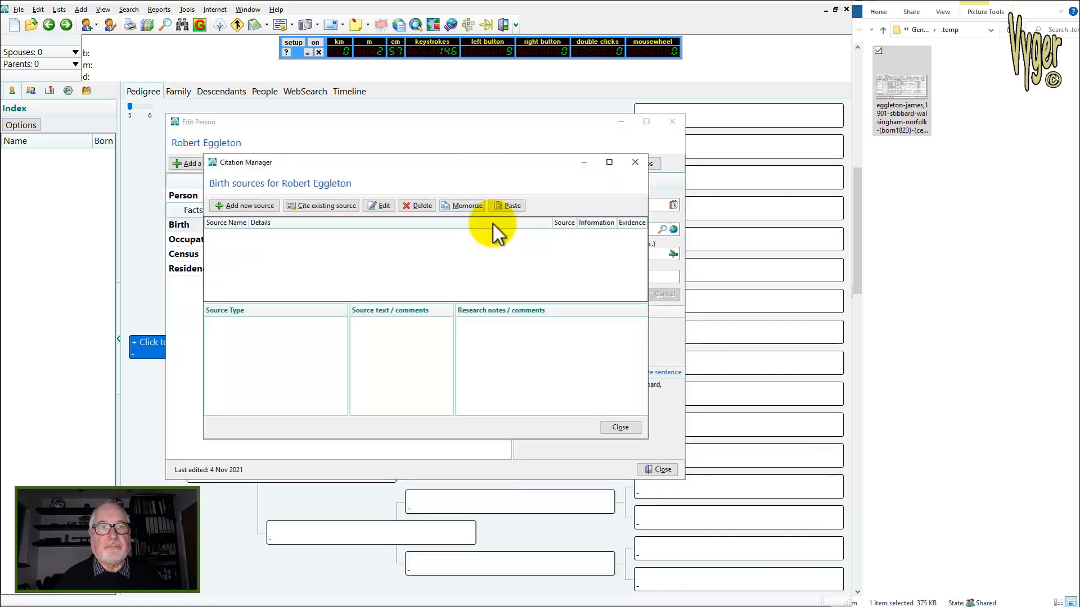
{"action": "left_click", "coordinate": [237, 205]}
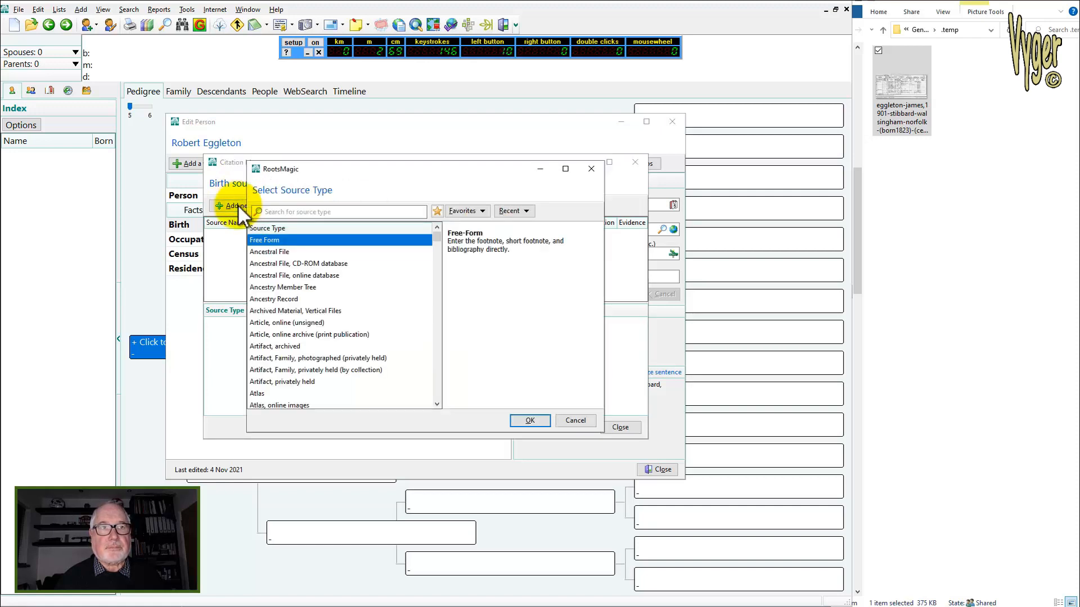
{"action": "left_click", "coordinate": [279, 211]}
{"action": "type", "text": "cen"}
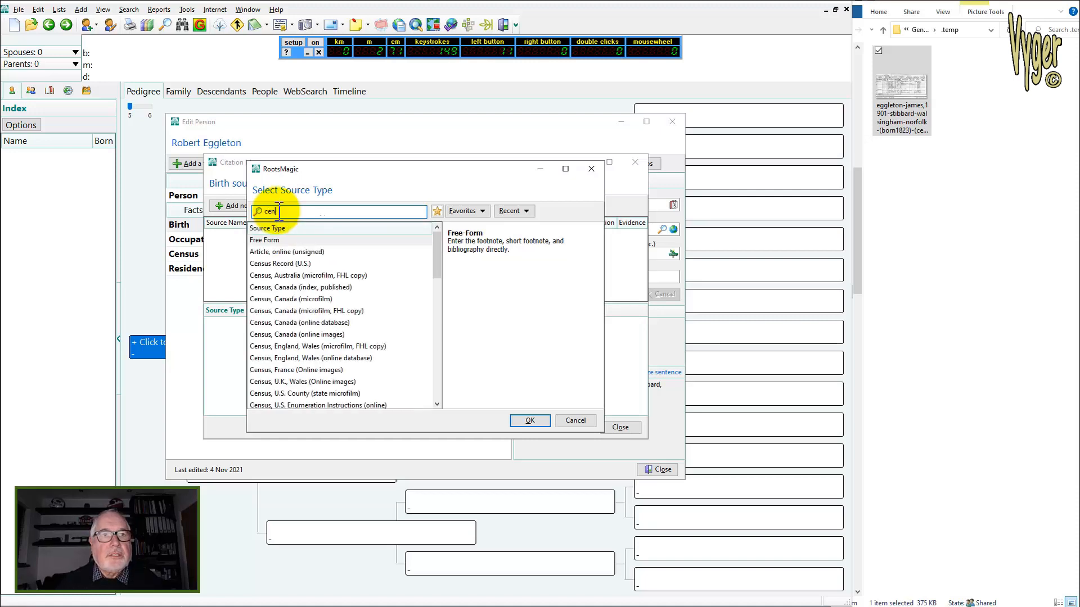
{"action": "left_click", "coordinate": [294, 384]}
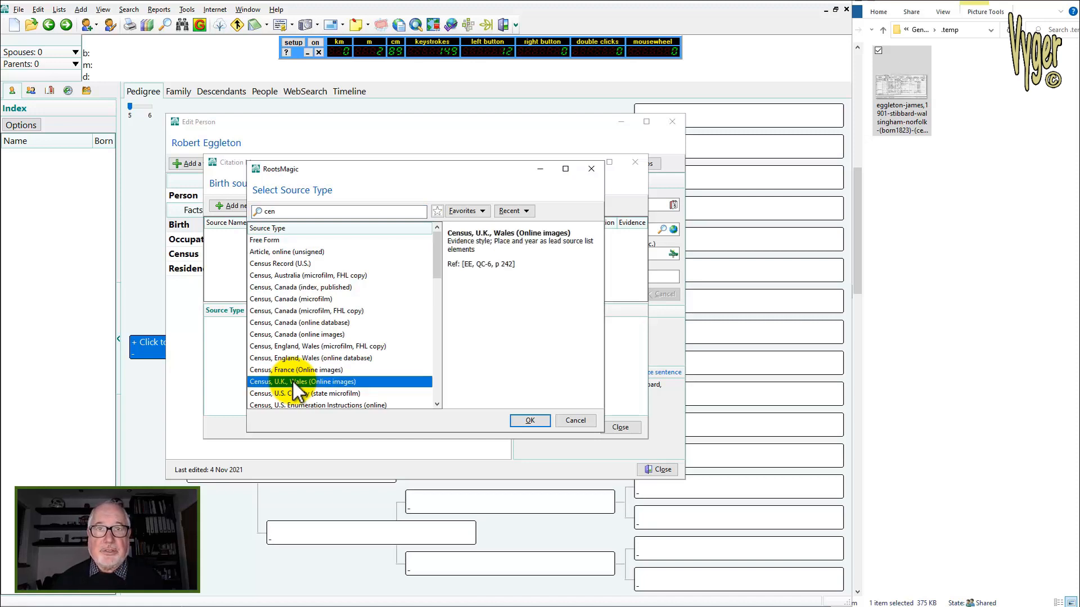
{"action": "left_click", "coordinate": [519, 417]}
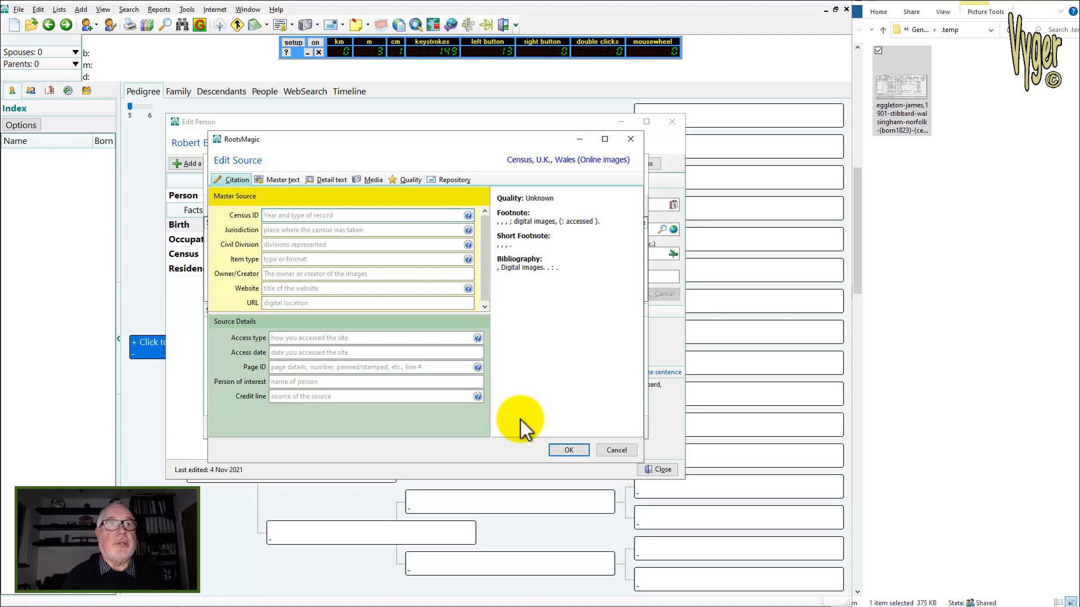
Set the source's Census ID to Census of England and its Page ID to page 123
{"action": "type", "text": "Cens"}
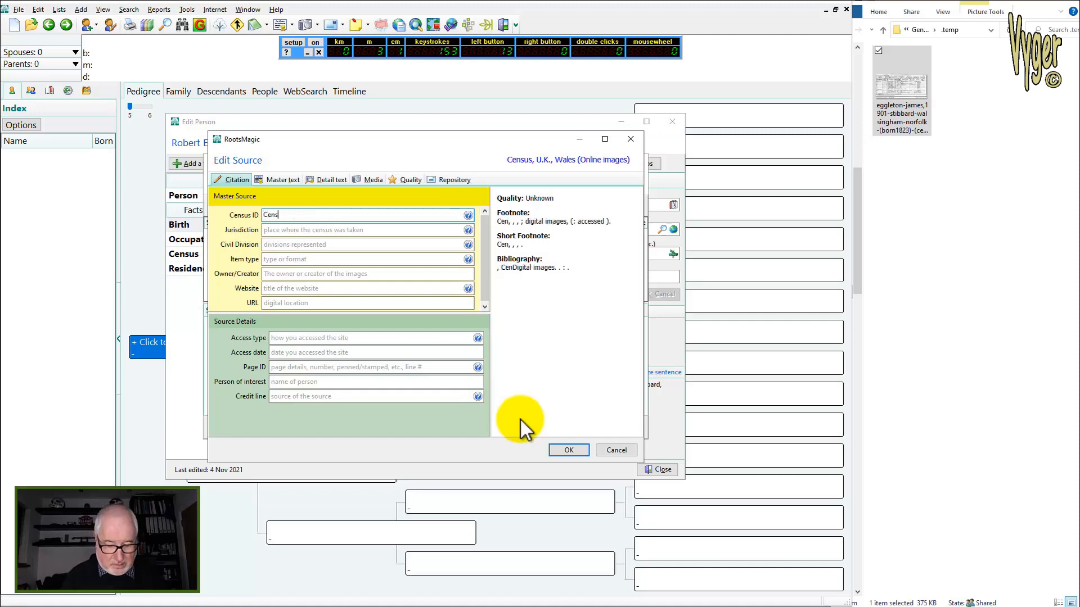
{"action": "type", "text": "us of E"}
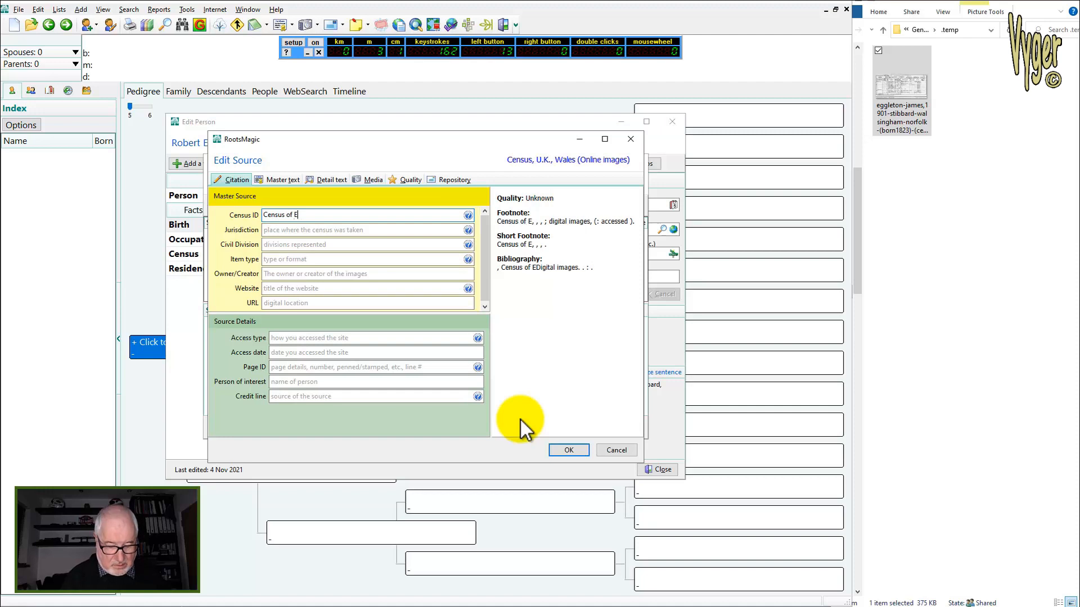
{"action": "type", "text": "ngland"}
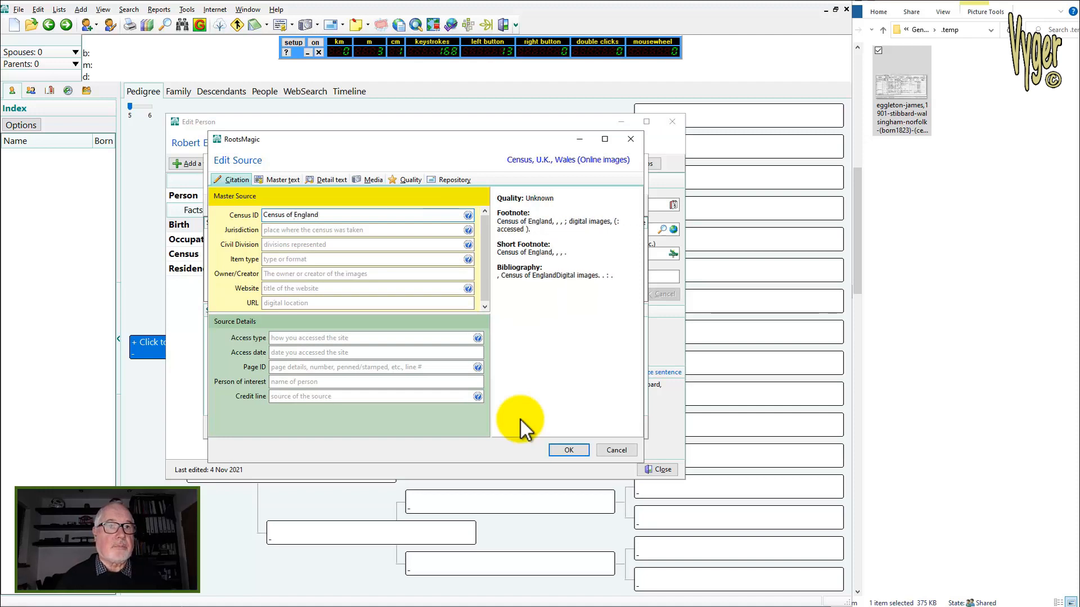
{"action": "key", "text": "Tab"}
{"action": "left_click", "coordinate": [298, 369]}
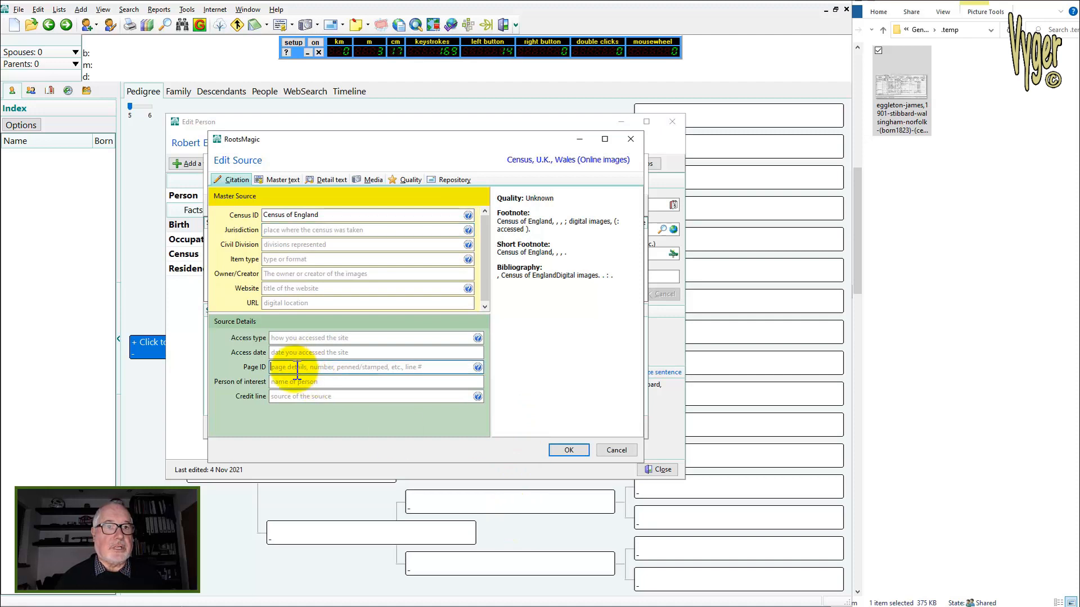
{"action": "type", "text": "page 123"}
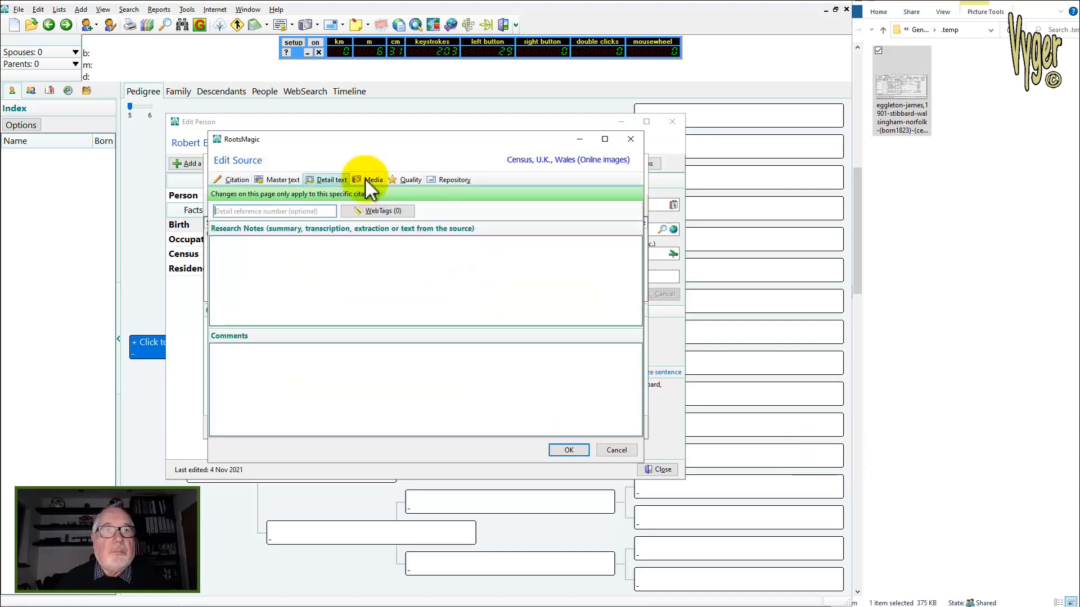
Attach the 1901 Stibbard census image from the .temp folder to the source as media, and close the citations
{"action": "left_click", "coordinate": [366, 180]}
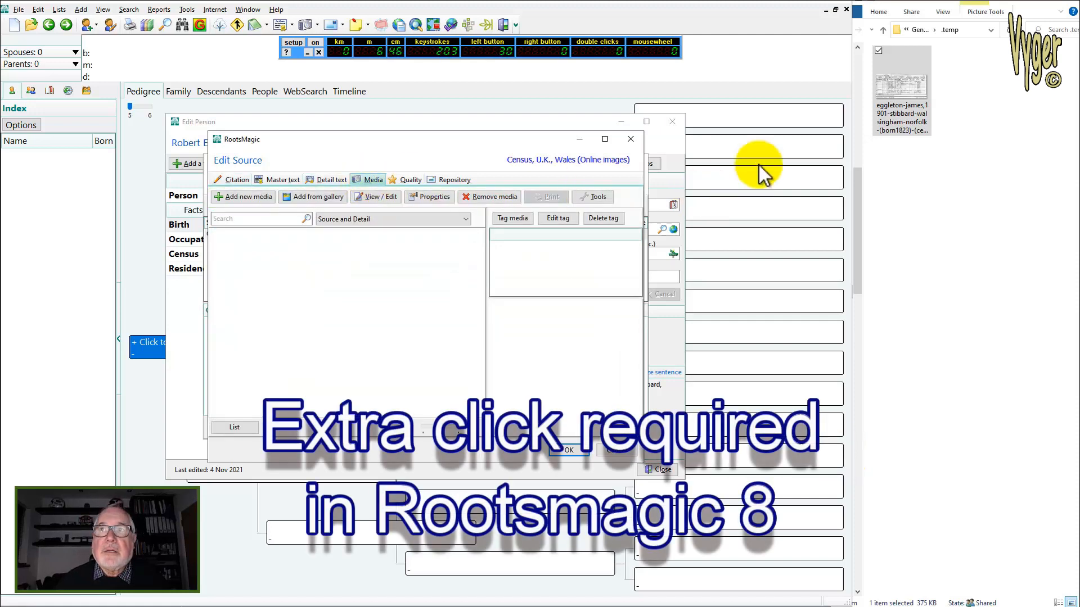
{"action": "left_click_drag", "start_coordinate": [899, 95], "coordinate": [248, 314]}
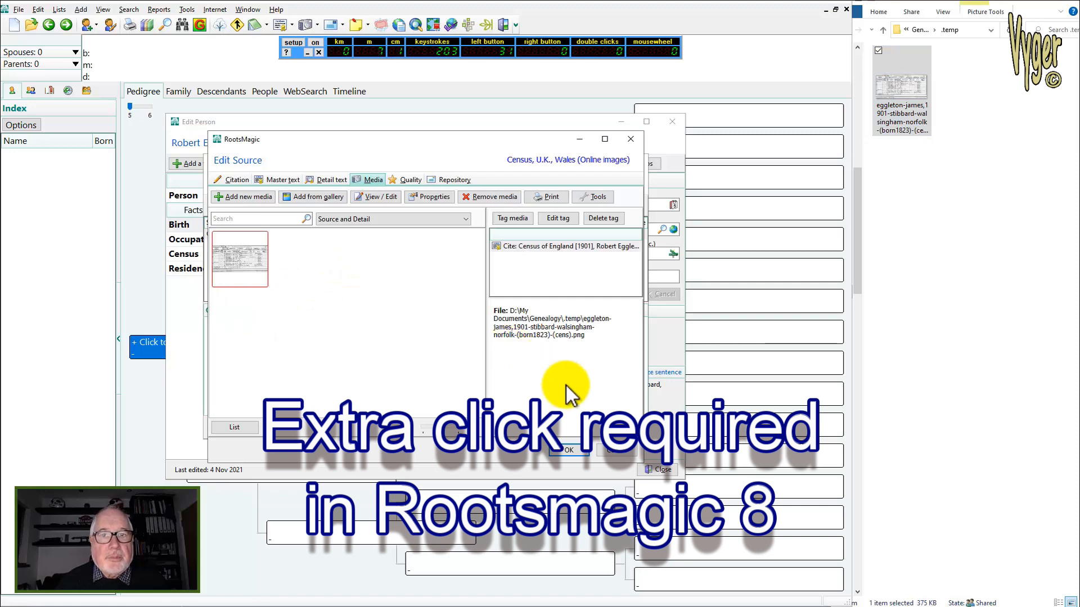
{"action": "left_click", "coordinate": [568, 450]}
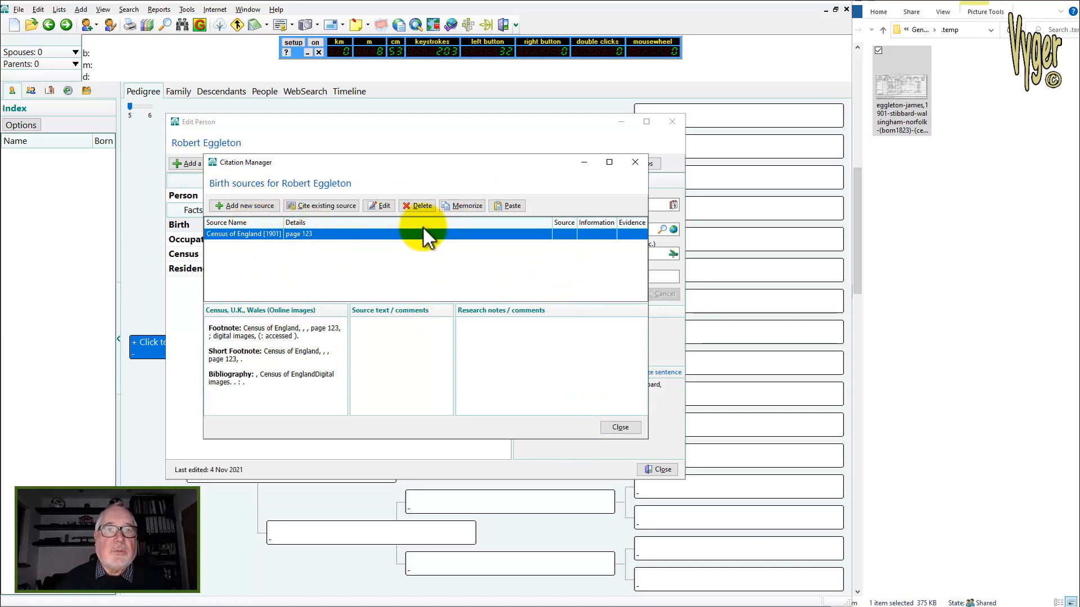
{"action": "left_click", "coordinate": [621, 428]}
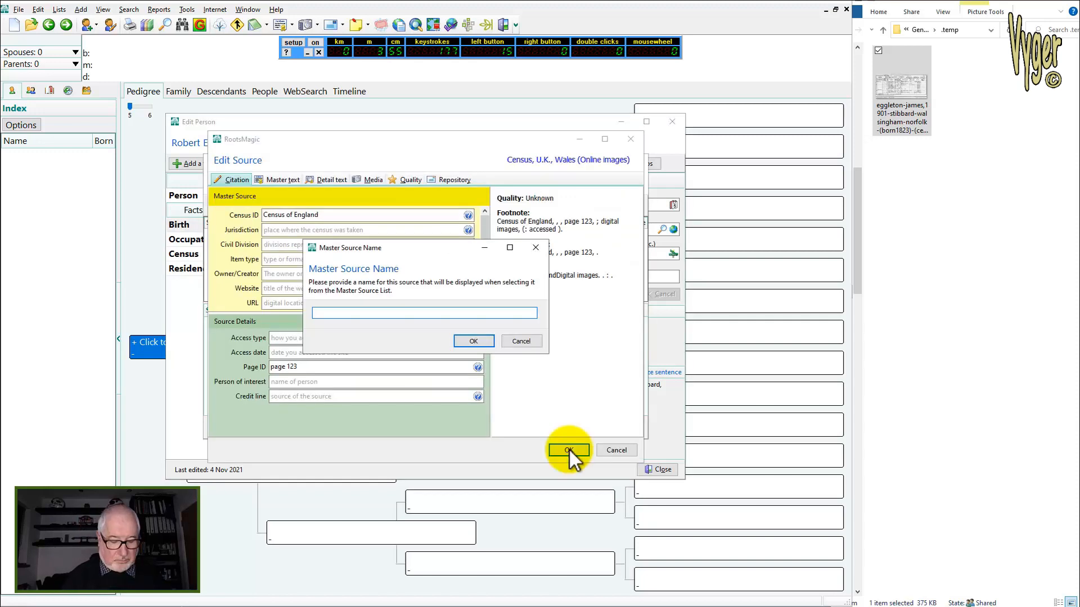
Name the master source Census of England [1901]
{"action": "type", "text": "Census of"}
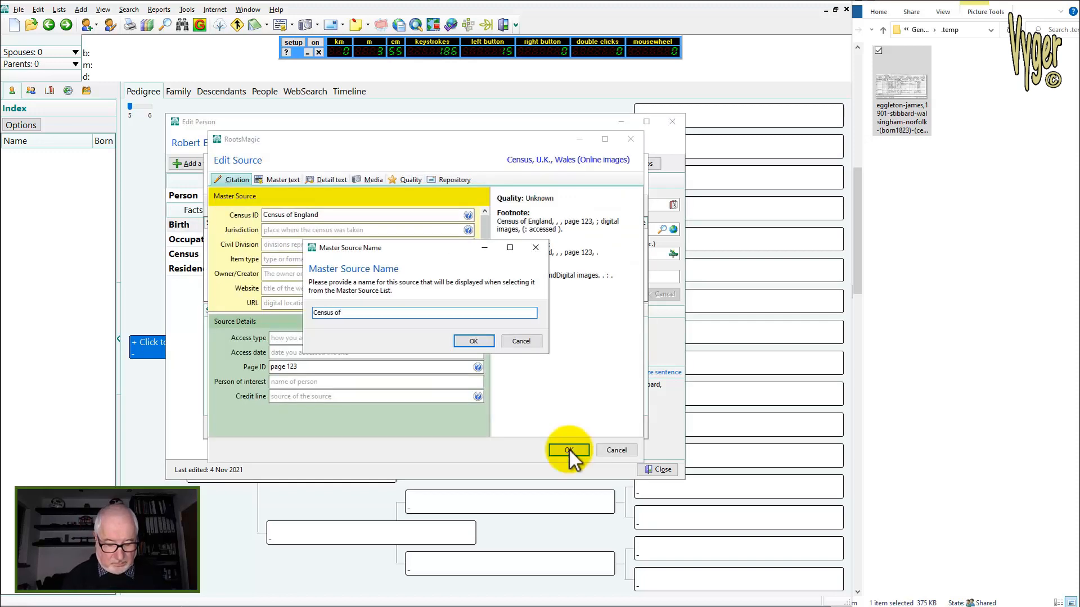
{"action": "type", "text": " Engl"}
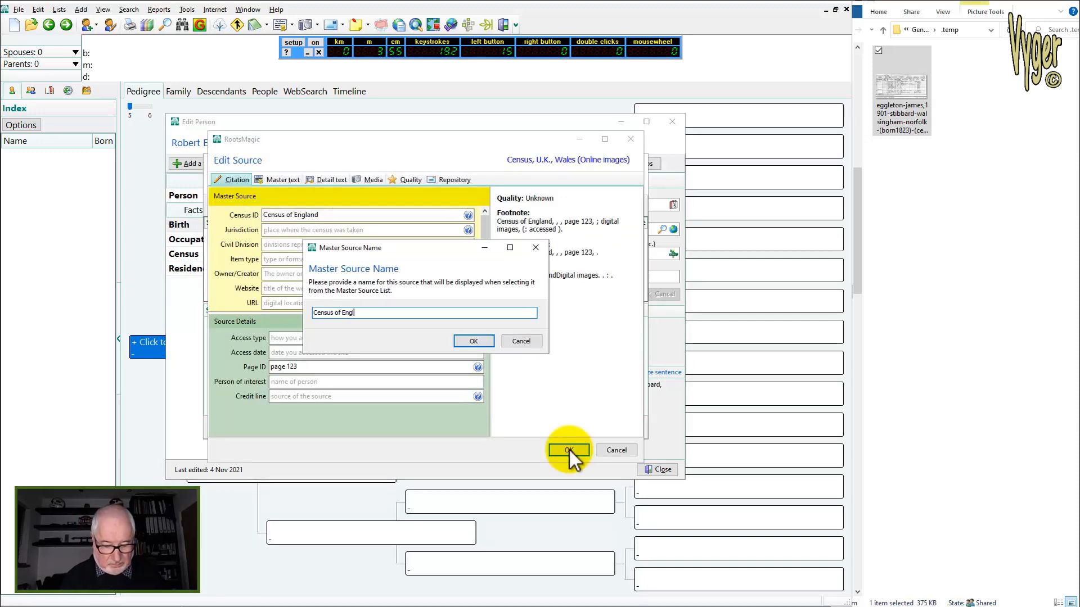
{"action": "type", "text": "and [1901"}
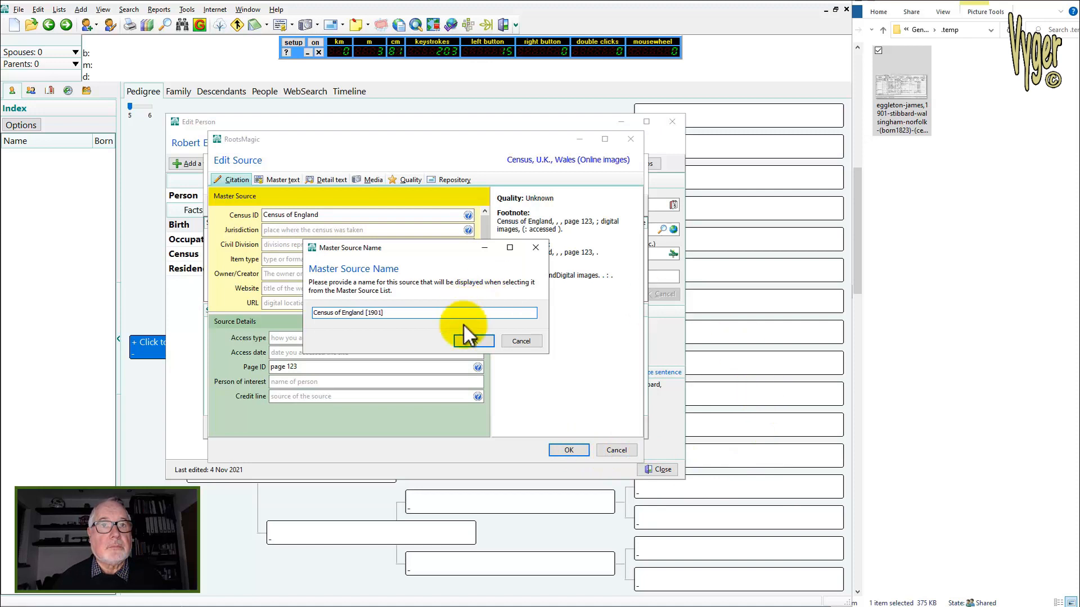
{"action": "left_click", "coordinate": [473, 339]}
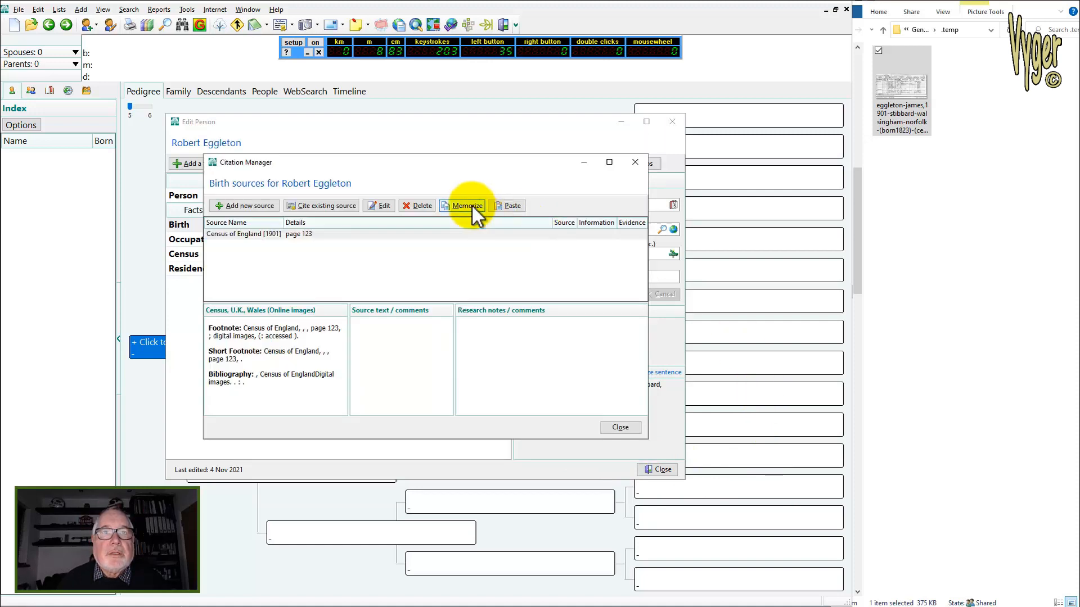
Memorize the Birth fact's citation and paste it onto the Occupation and Census facts
{"action": "left_click", "coordinate": [617, 427]}
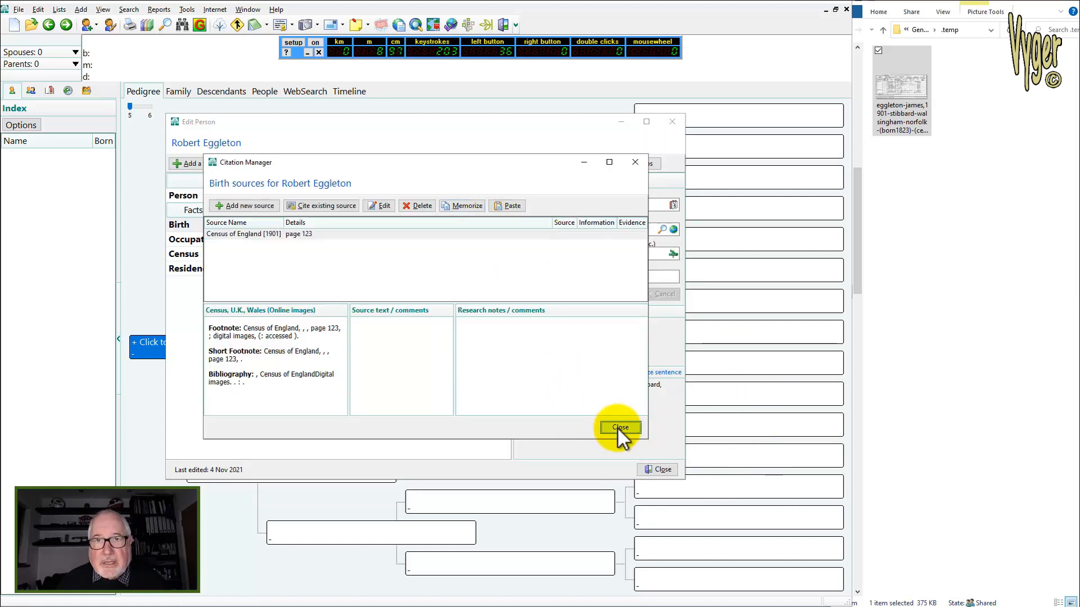
{"action": "left_click", "coordinate": [493, 225]}
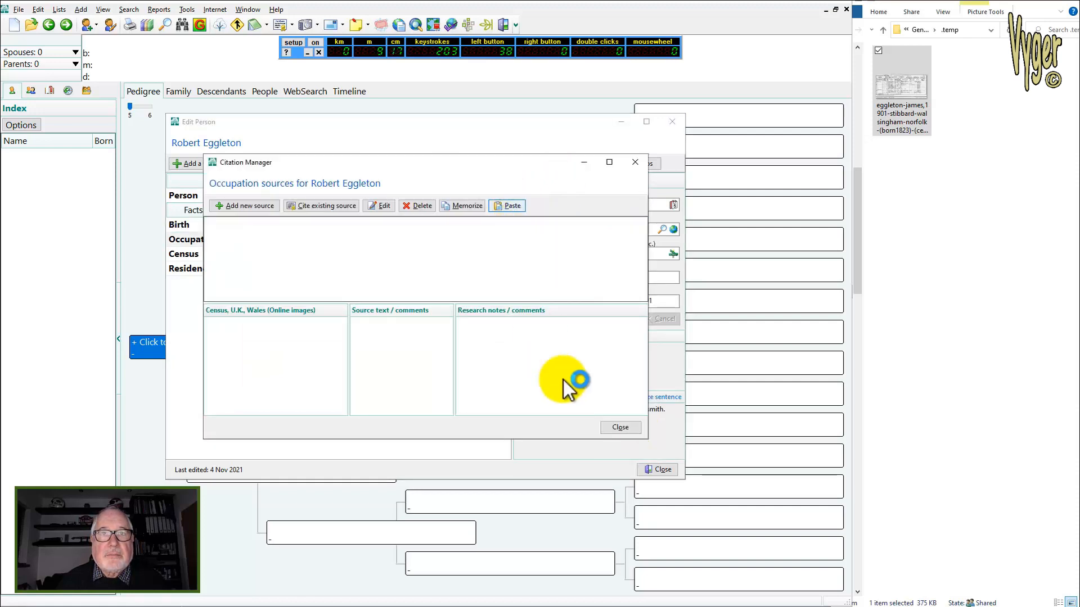
{"action": "left_click", "coordinate": [614, 425]}
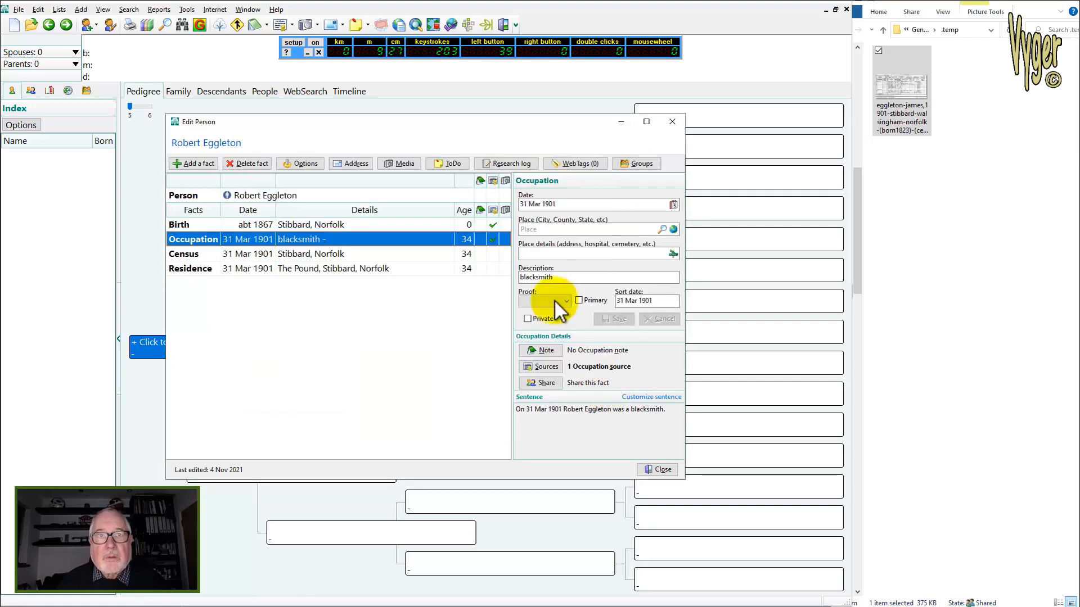
{"action": "left_click", "coordinate": [493, 255]}
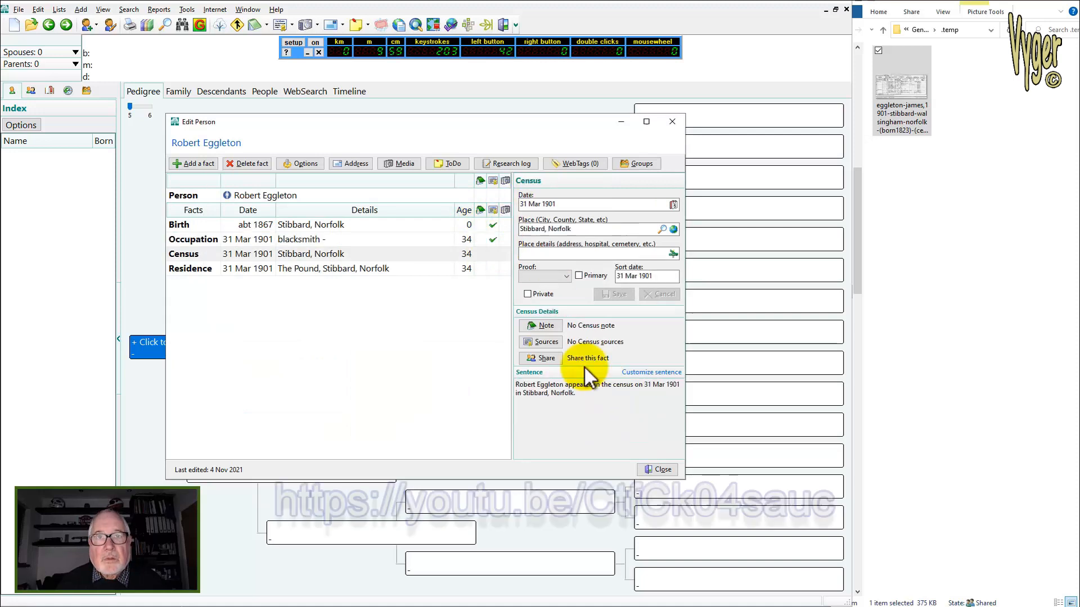
Finish the man's record and add a new spouse with her given name, approximate birth year and birthplace Houghton, Norfolk
{"action": "left_click", "coordinate": [657, 469]}
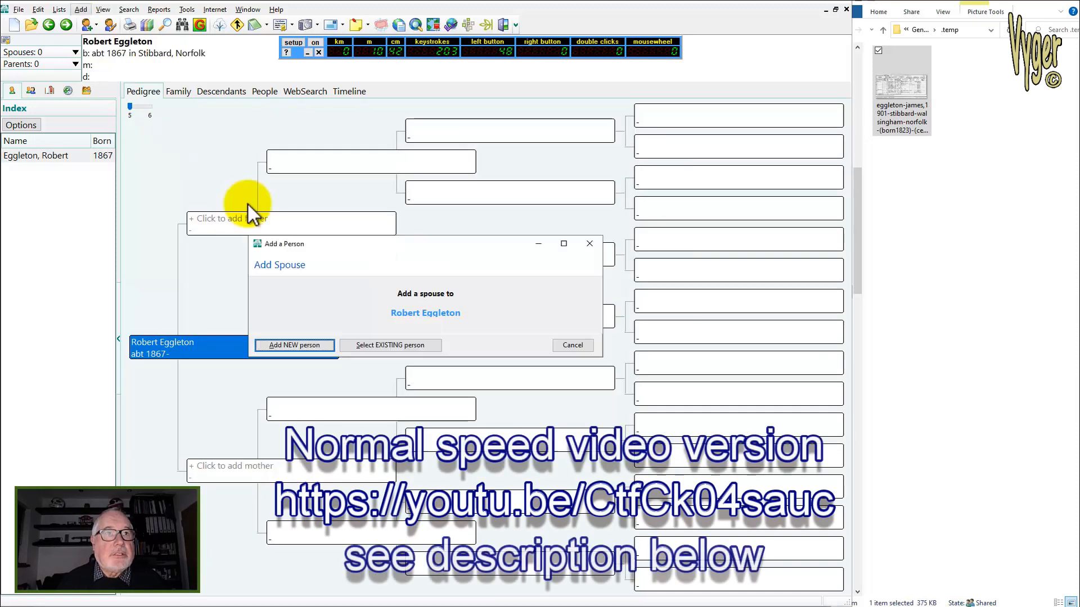
{"action": "left_click", "coordinate": [293, 346]}
{"action": "type", "text": "Janeabout 1873"}
{"action": "key", "text": "Tab"}
{"action": "type", "text": "Houghton, Norfolk"}
{"action": "left_click", "coordinate": [513, 405]}
Give the wife a Census fact dated 31 Mar 1901 at Stibbard, Norfolk, plus a Residence fact, and cite the census source
{"action": "left_click", "coordinate": [200, 166]}
{"action": "type", "text": "31 Mar 1901Stibbard, Norfolk"}
{"action": "left_click", "coordinate": [201, 166]}
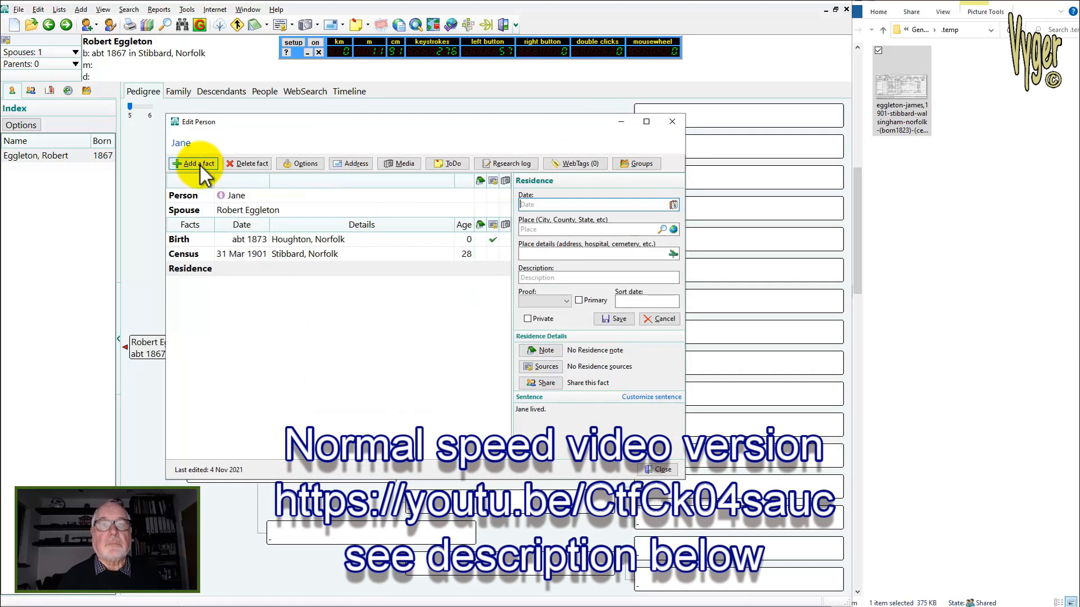
{"action": "left_click", "coordinate": [540, 341]}
Add the elder daughter as the family's first child, with a Census fact citing the census source
{"action": "left_click", "coordinate": [179, 91]}
{"action": "left_click", "coordinate": [188, 245]}
{"action": "left_click", "coordinate": [293, 348]}
{"action": "type", "text": "Mable"}
{"action": "left_click", "coordinate": [515, 406]}
{"action": "left_click", "coordinate": [201, 165]}
{"action": "left_click", "coordinate": [540, 341]}
Add the younger daughter with her approximate birth year and a cited Census fact dated 31 Mar 1901
{"action": "left_click", "coordinate": [189, 260]}
{"action": "type", "text": "Beatriceabout 1899"}
{"action": "left_click", "coordinate": [514, 405]}
{"action": "left_click", "coordinate": [193, 165]}
{"action": "type", "text": "31 Mar 1901"}
{"action": "left_click", "coordinate": [540, 342]}
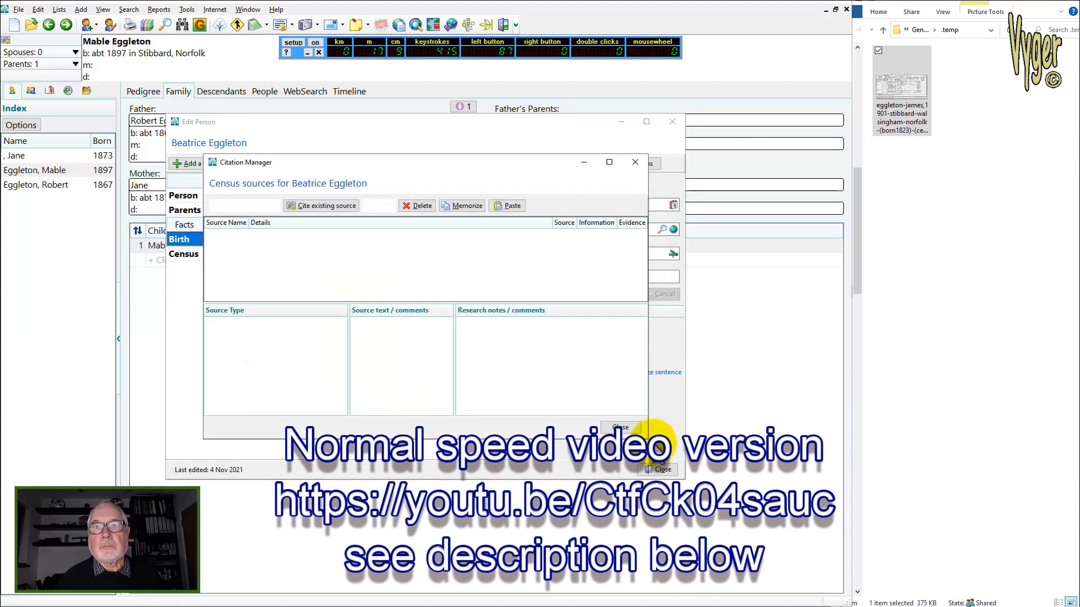
{"action": "left_click", "coordinate": [657, 469]}
Add the son as the third child with a Census fact dated 31 Mar 1901
{"action": "left_click", "coordinate": [189, 275]}
{"action": "type", "text": "Robert P"}
{"action": "left_click", "coordinate": [514, 405]}
{"action": "left_click", "coordinate": [193, 164]}
{"action": "type", "text": "31 Mar 1901"}
{"action": "left_click", "coordinate": [657, 469]}
Add the man's father as a new person with a Census fact dated 31 Mar 1901
{"action": "left_click", "coordinate": [504, 122]}
{"action": "left_click", "coordinate": [292, 345]}
{"action": "type", "text": "James"}
{"action": "left_click", "coordinate": [514, 405]}
{"action": "left_click", "coordinate": [194, 164]}
{"action": "type", "text": "31 Mar 1901"}
{"action": "left_click", "coordinate": [657, 469]}
Share the household head's 31 Mar 1901 Census fact with every person in the file
{"action": "double_click", "coordinate": [265, 120]}
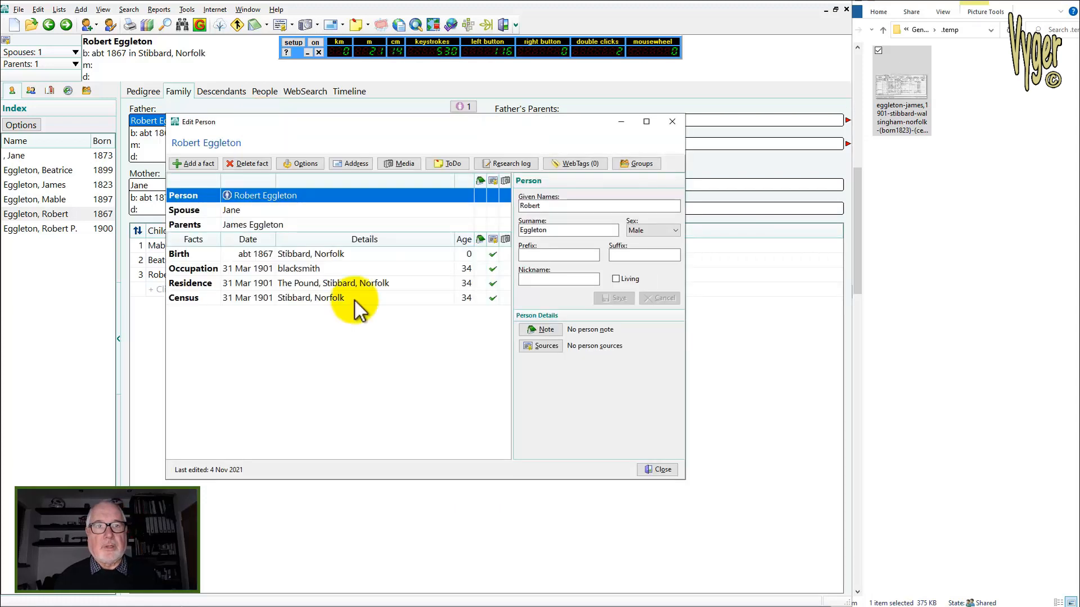
{"action": "left_click", "coordinate": [353, 297]}
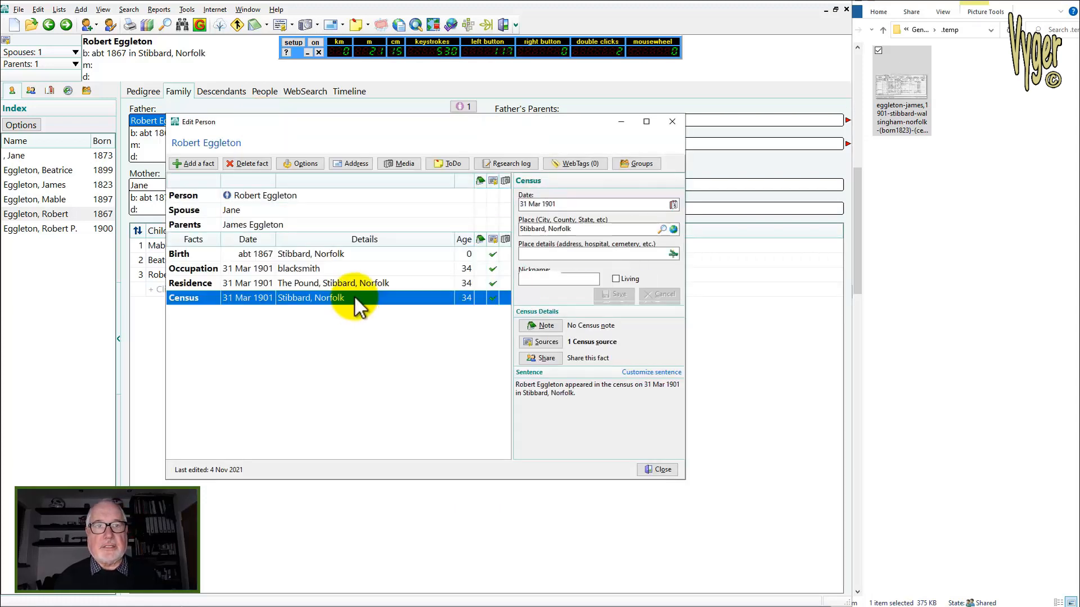
{"action": "left_click", "coordinate": [541, 358]}
{"action": "left_click", "coordinate": [359, 235]}
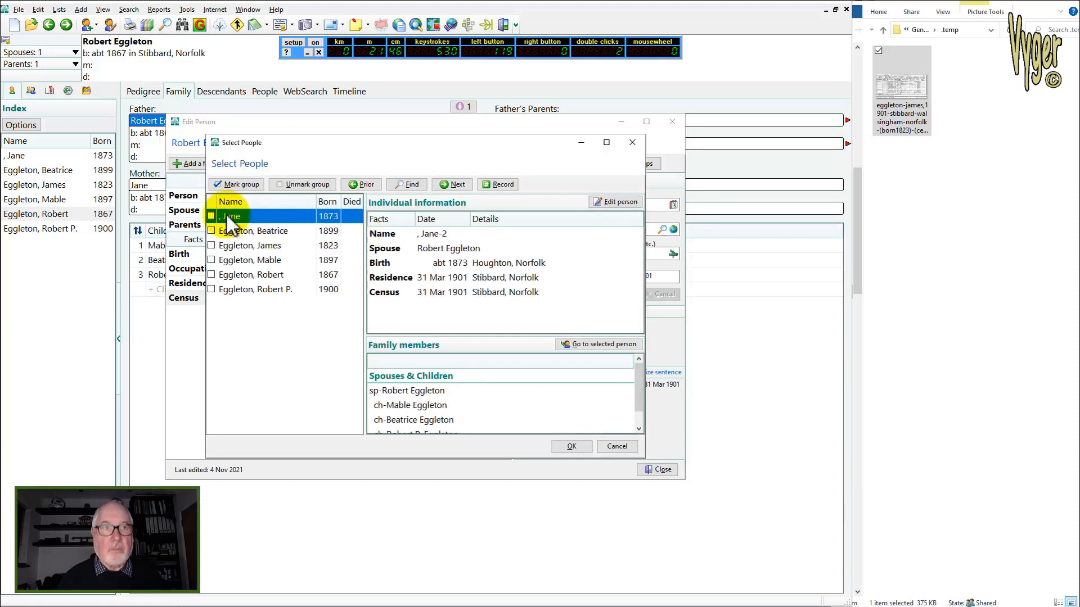
{"action": "key", "text": "space"}
{"action": "key", "text": "Down"}
{"action": "key", "text": "space"}
{"action": "key", "text": "Down"}
{"action": "key", "text": "space"}
{"action": "key", "text": "Down"}
{"action": "key", "text": "space"}
{"action": "key", "text": "Down"}
{"action": "key", "text": "space"}
{"action": "key", "text": "Down"}
{"action": "key", "text": "space"}
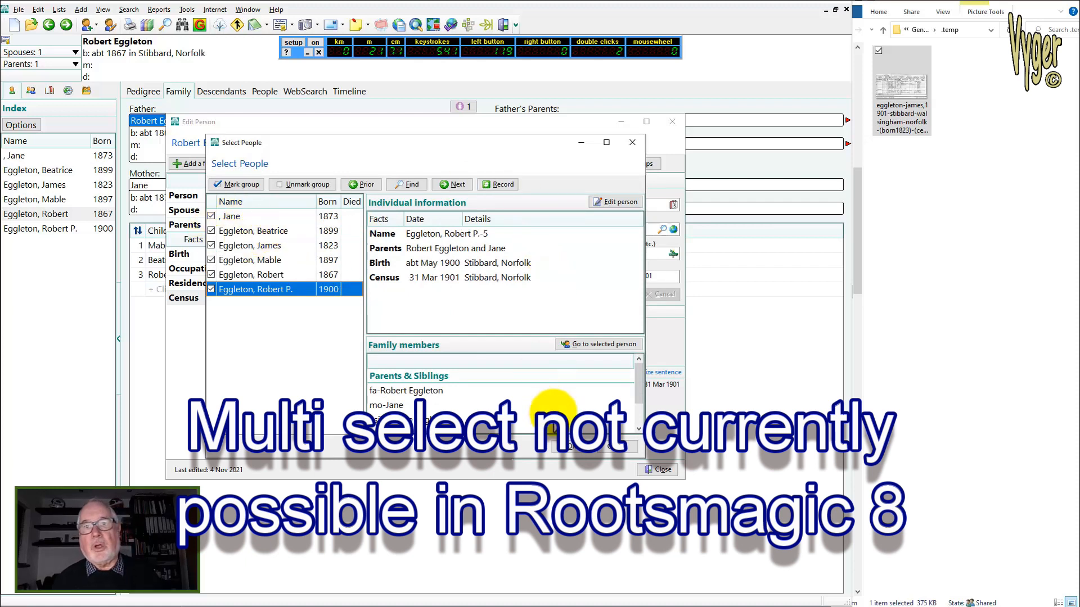
{"action": "left_click", "coordinate": [569, 446]}
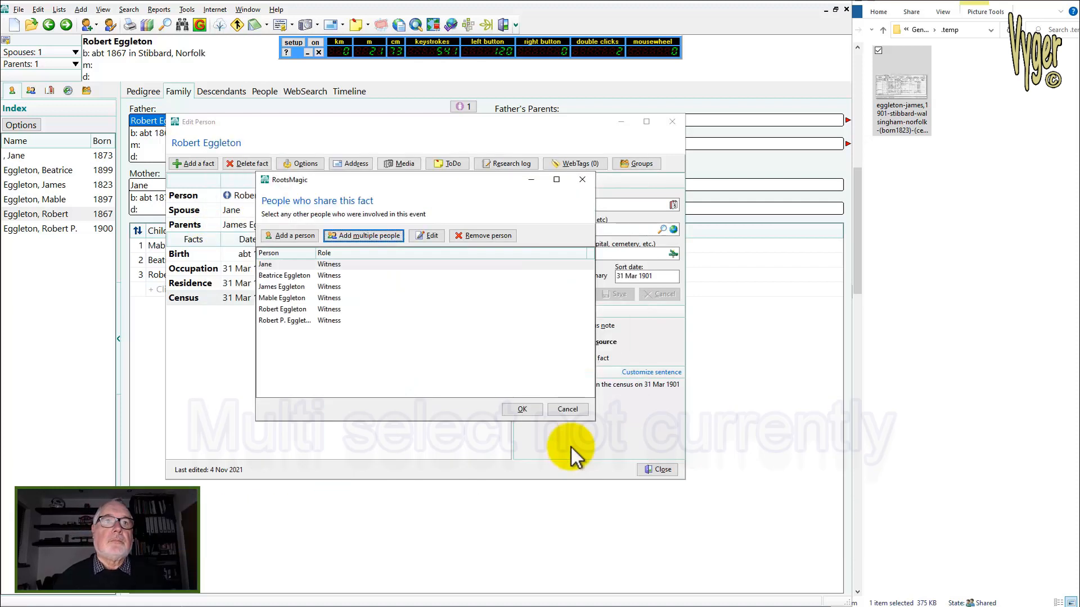
Create a new role type named Wife and assign it to the wife sharing the Census fact
{"action": "left_click", "coordinate": [428, 238]}
{"action": "left_click", "coordinate": [309, 301]}
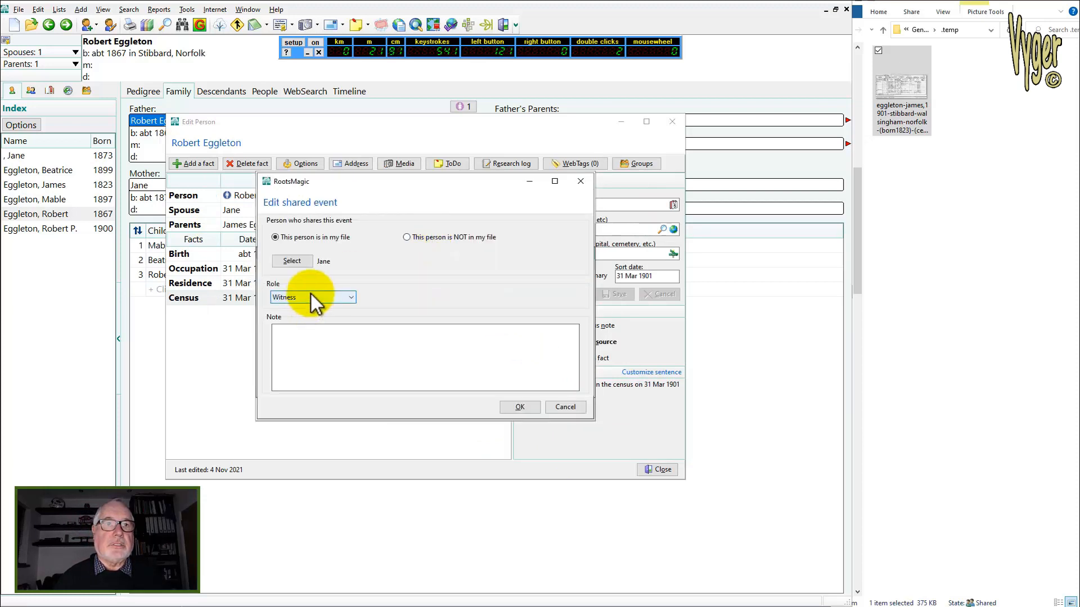
{"action": "left_click", "coordinate": [304, 315]}
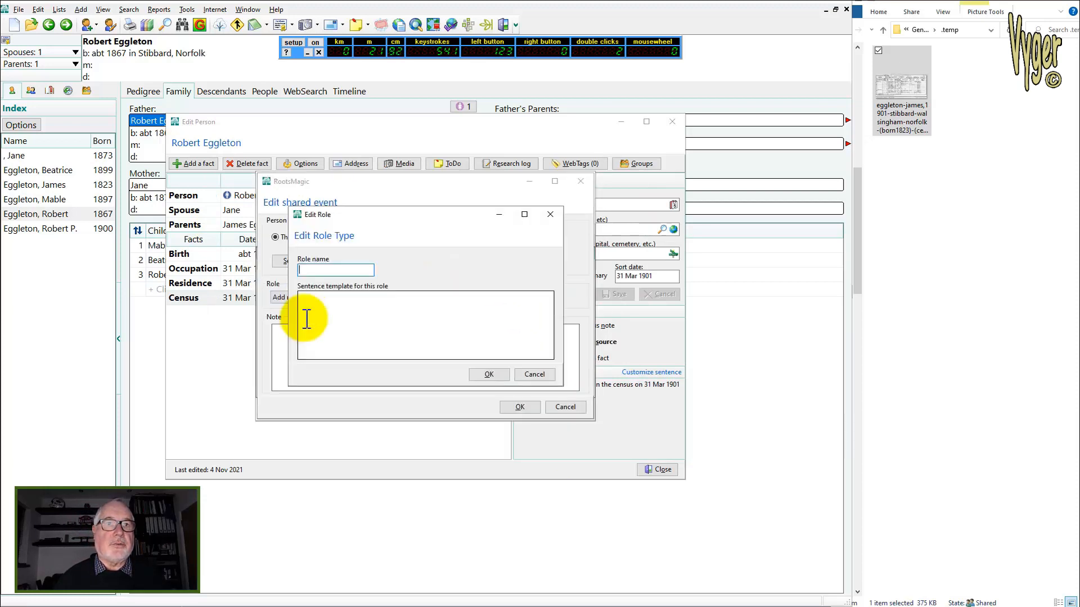
{"action": "left_click", "coordinate": [344, 269]}
{"action": "left_click_drag", "start_coordinate": [387, 223], "coordinate": [447, 237]}
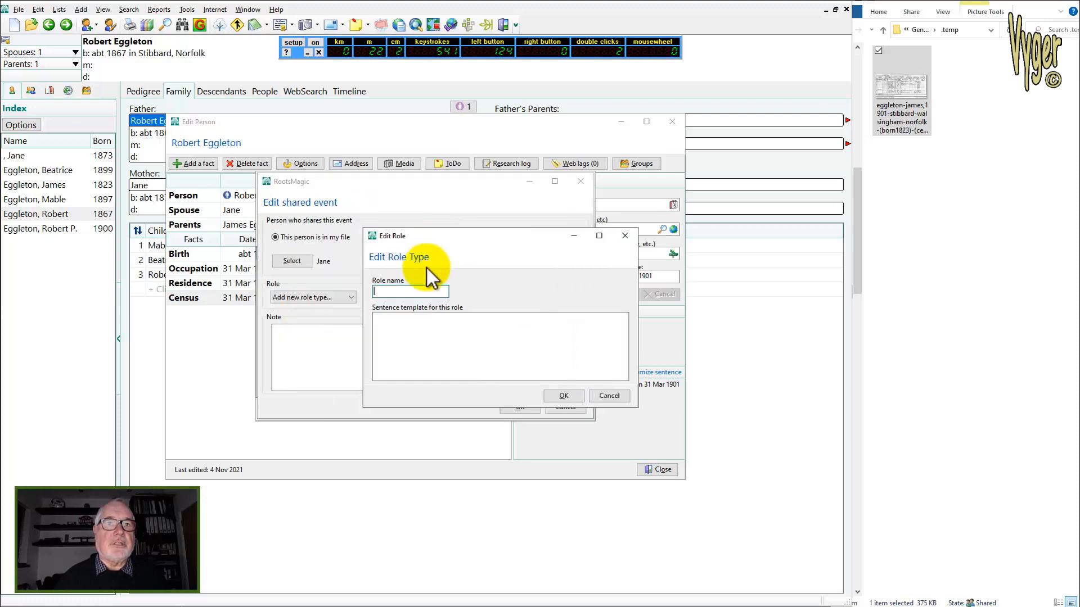
{"action": "type", "text": "Wife"}
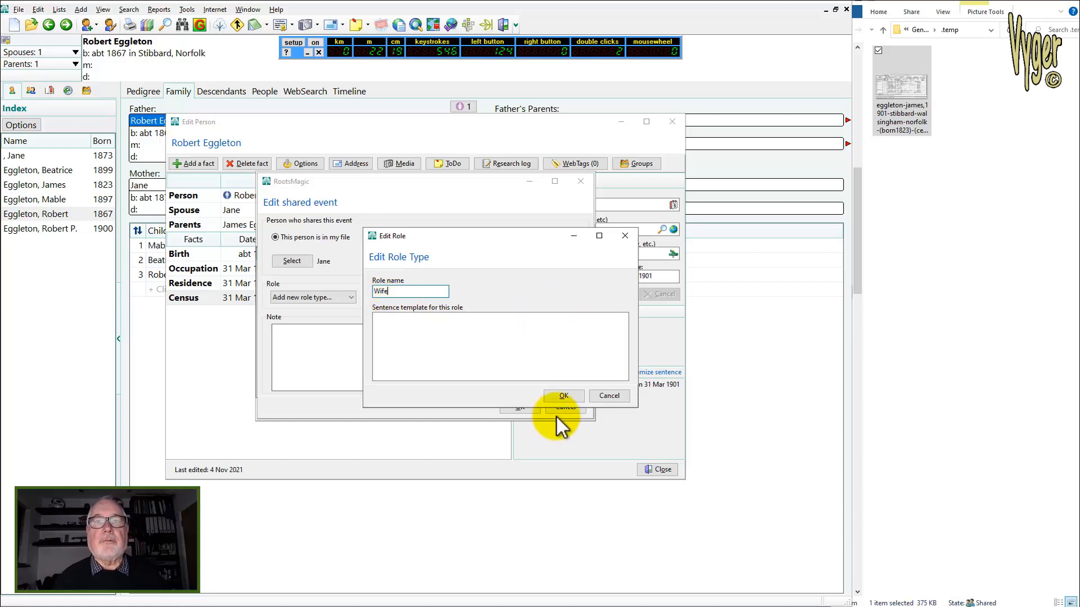
{"action": "left_click", "coordinate": [565, 397]}
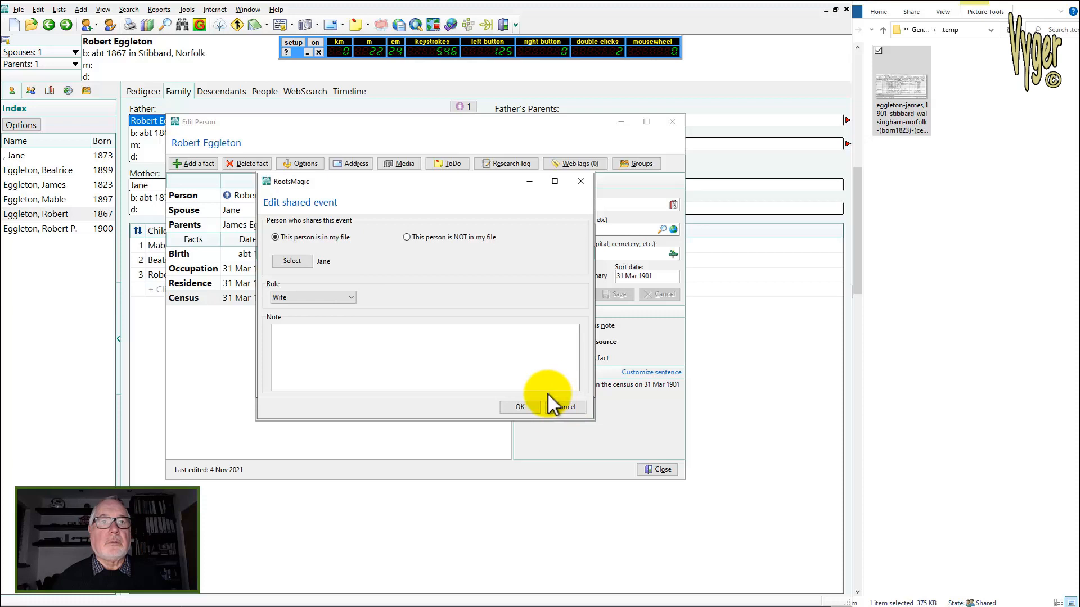
{"action": "left_click", "coordinate": [517, 406]}
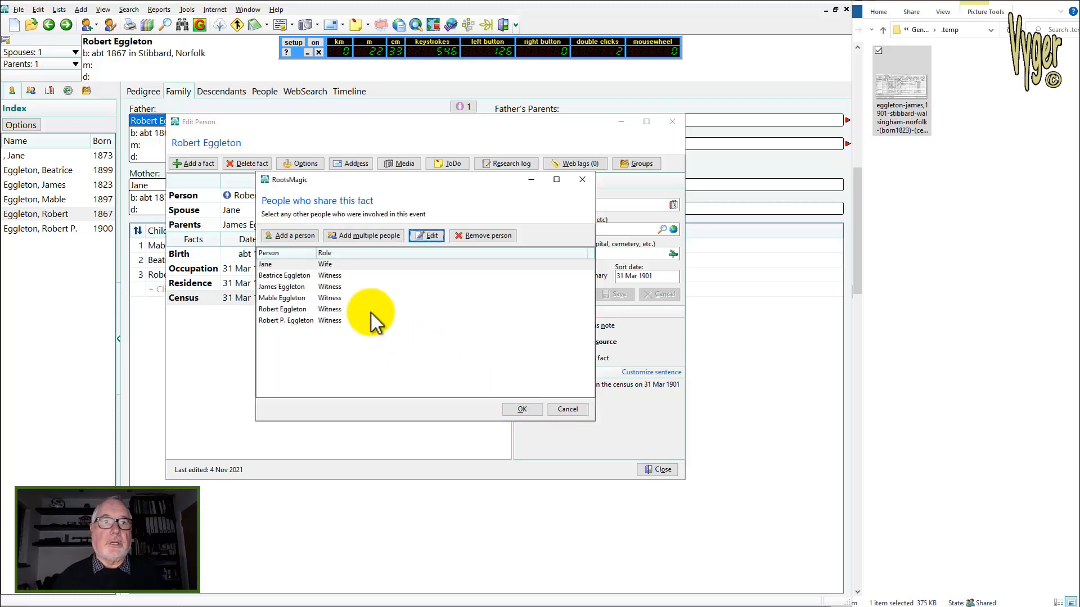
Create a new role type named Daughter and assign it to the younger daughter in the shared Census fact
{"action": "left_click", "coordinate": [315, 276]}
{"action": "left_click", "coordinate": [425, 237]}
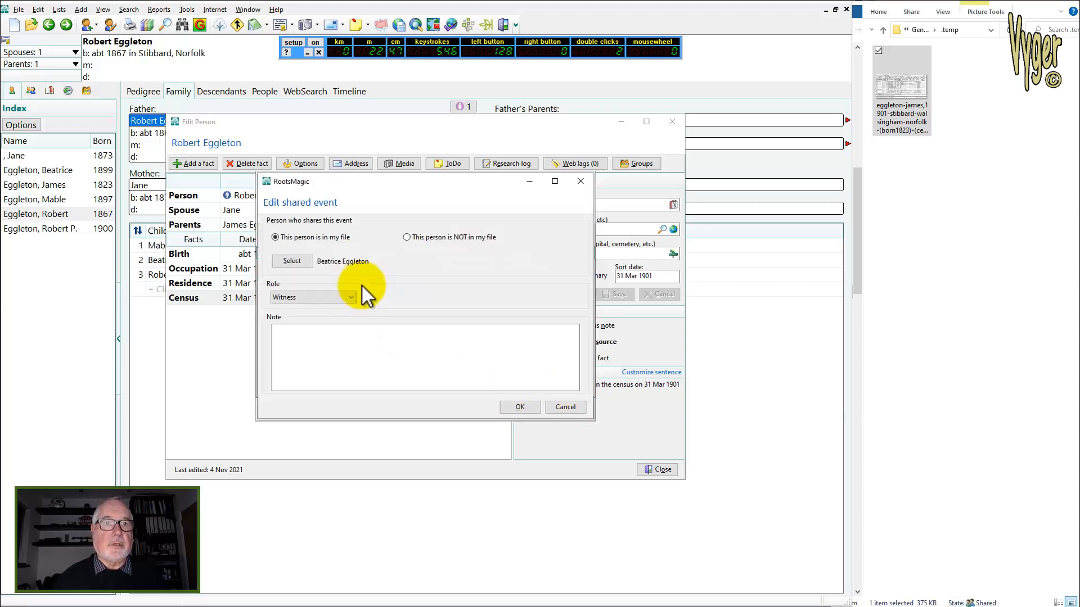
{"action": "left_click", "coordinate": [292, 294]}
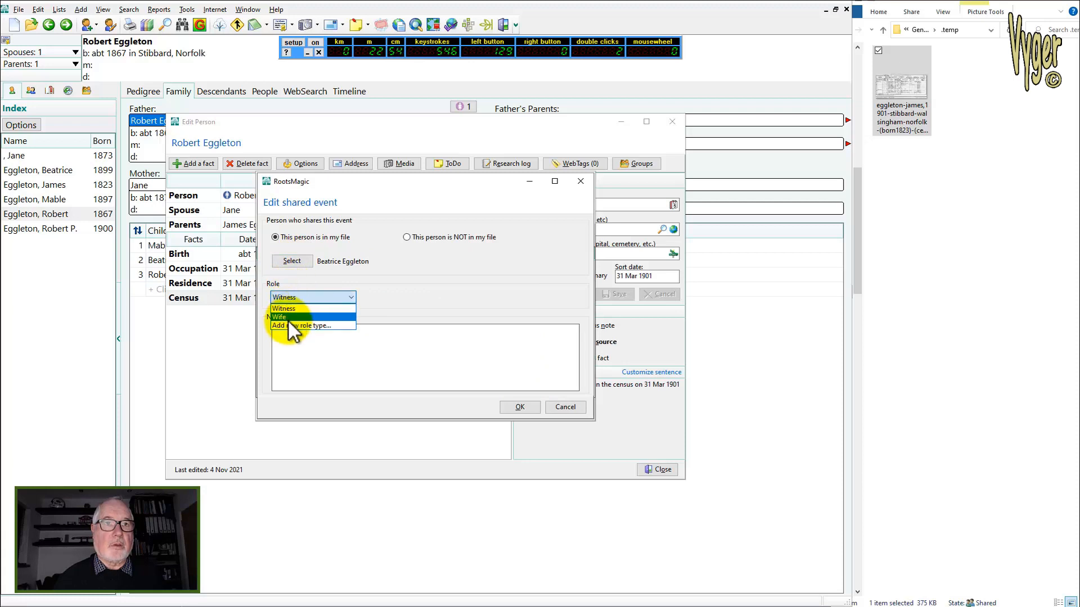
{"action": "left_click", "coordinate": [288, 325]}
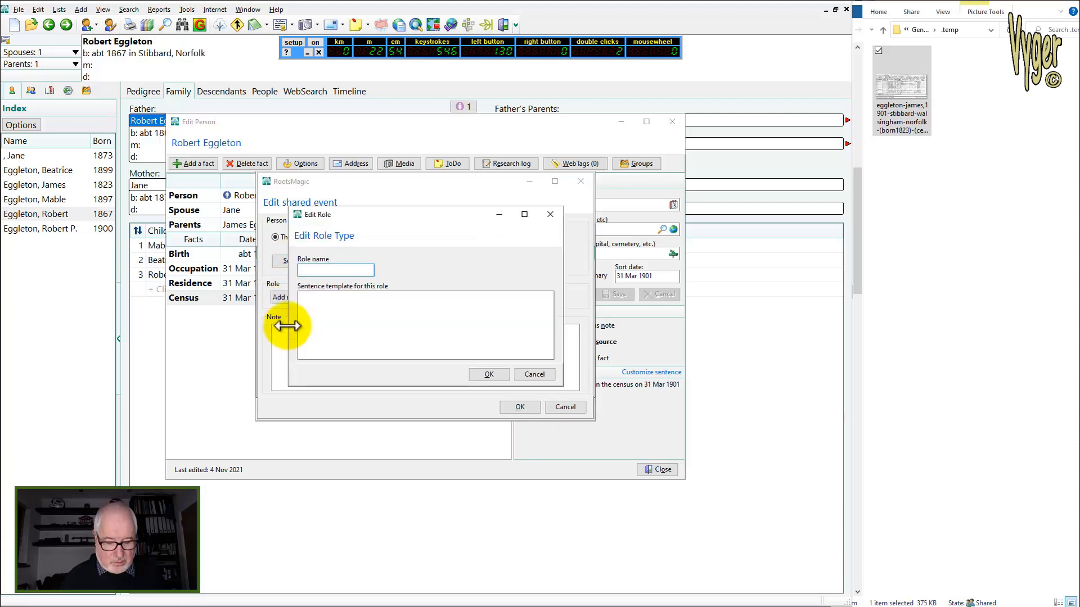
{"action": "type", "text": "Daughter"}
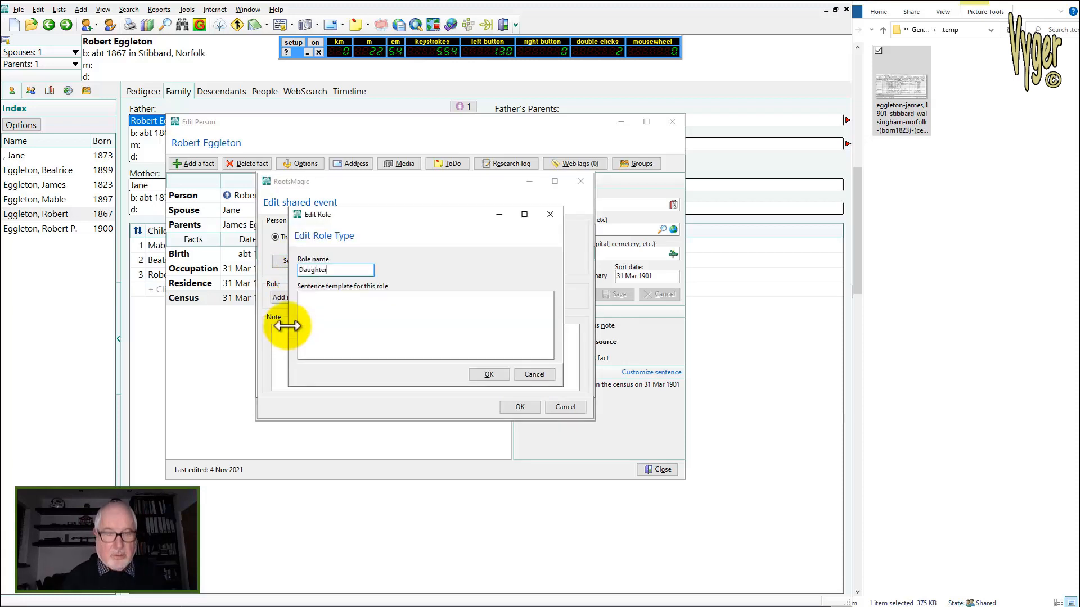
{"action": "left_click", "coordinate": [478, 375]}
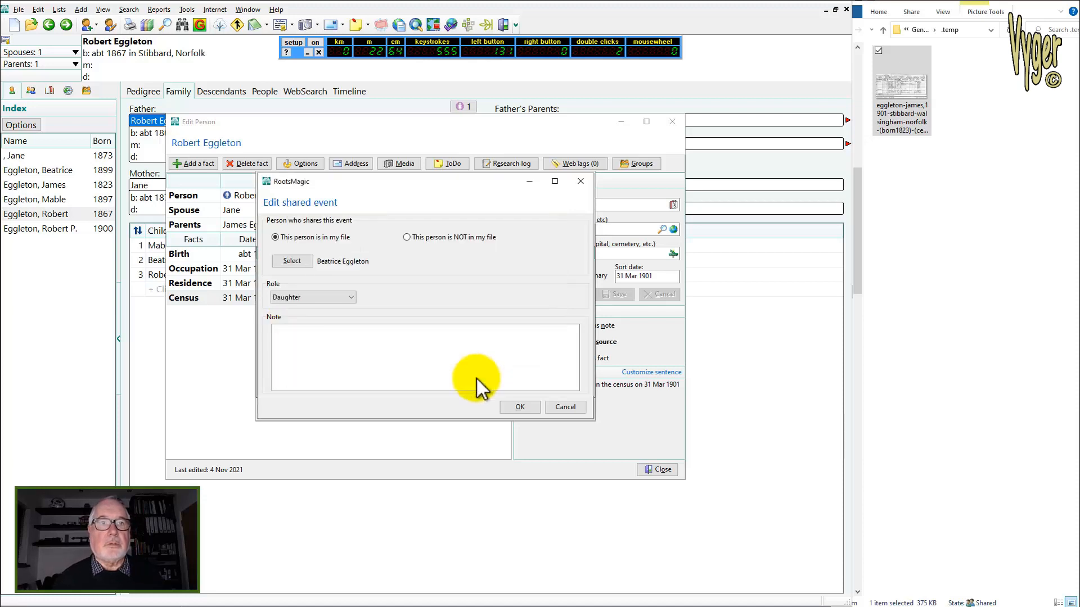
{"action": "left_click", "coordinate": [519, 407]}
Assign the existing Daughter role to the elder daughter in the shared Census fact
{"action": "left_click", "coordinate": [298, 298]}
{"action": "left_click", "coordinate": [426, 236]}
{"action": "left_click", "coordinate": [312, 297]}
{"action": "left_click", "coordinate": [287, 326]}
{"action": "left_click", "coordinate": [519, 407]}
Create a new role type named Father and assign it to the head's father in the shared Census fact
{"action": "left_click", "coordinate": [307, 310]}
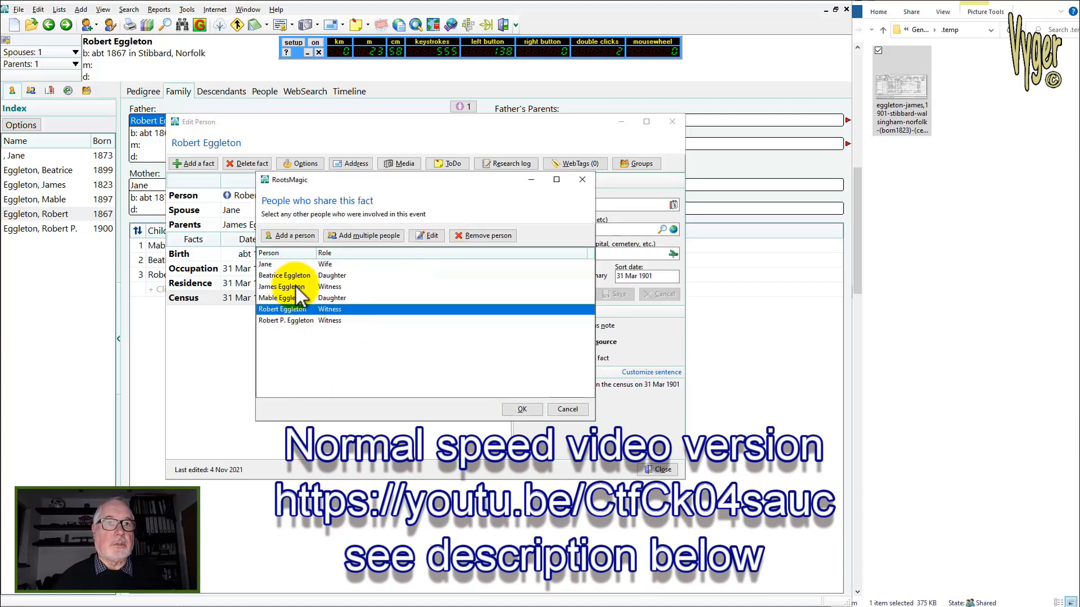
{"action": "left_click", "coordinate": [294, 287]}
{"action": "left_click", "coordinate": [295, 334]}
{"action": "type", "text": "Father"}
{"action": "left_click", "coordinate": [489, 373]}
{"action": "left_click", "coordinate": [520, 407]}
Create a new role type named Son and assign it to the son in the shared Census fact
{"action": "left_click", "coordinate": [315, 320]}
{"action": "left_click", "coordinate": [426, 236]}
{"action": "left_click", "coordinate": [294, 335]}
{"action": "type", "text": "Son"}
{"action": "left_click", "coordinate": [488, 375]}
{"action": "left_click", "coordinate": [520, 407]}
Remove the household head himself from the people sharing his Census fact and accept the sharing list
{"action": "left_click", "coordinate": [299, 309]}
{"action": "left_click", "coordinate": [484, 236]}
{"action": "left_click", "coordinate": [406, 327]}
{"action": "left_click", "coordinate": [521, 409]}
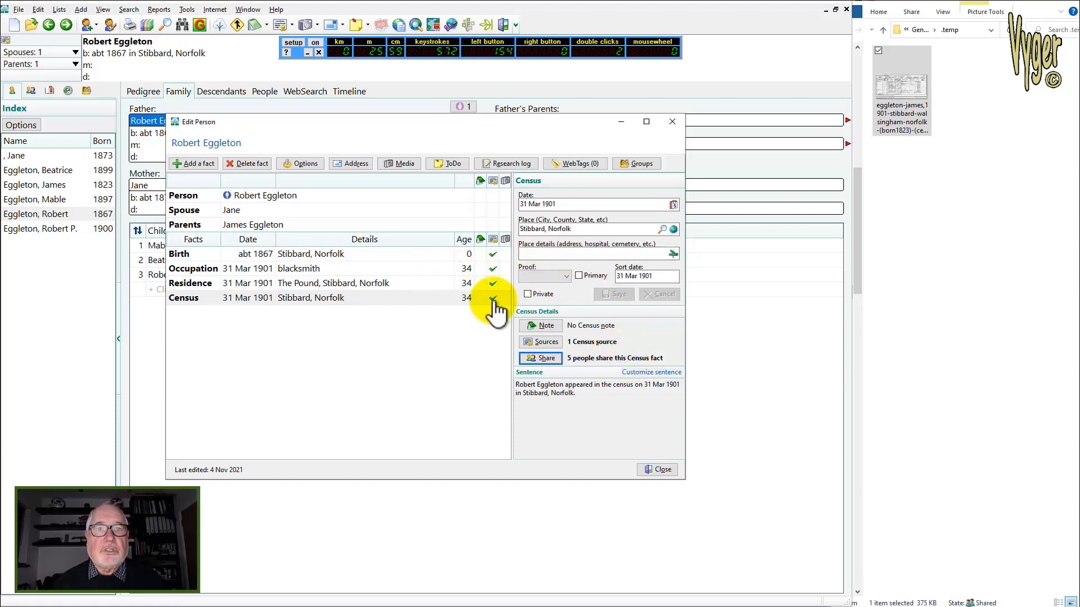
Open the Census of England [1901] citation on the head's Census fact and view its media
{"action": "mouse_move", "coordinate": [495, 308]}
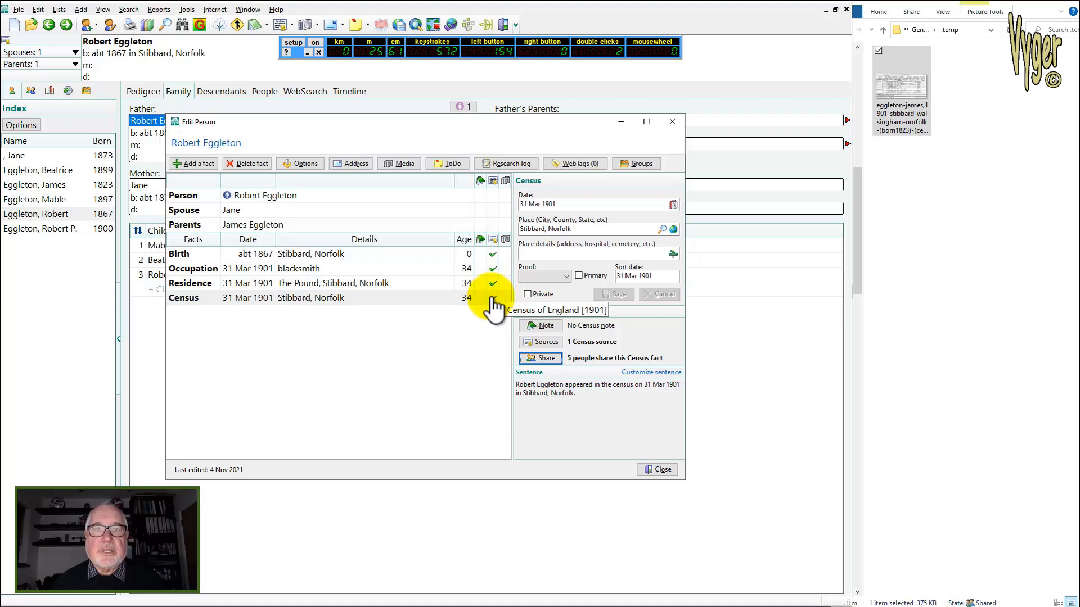
{"action": "left_click", "coordinate": [495, 307]}
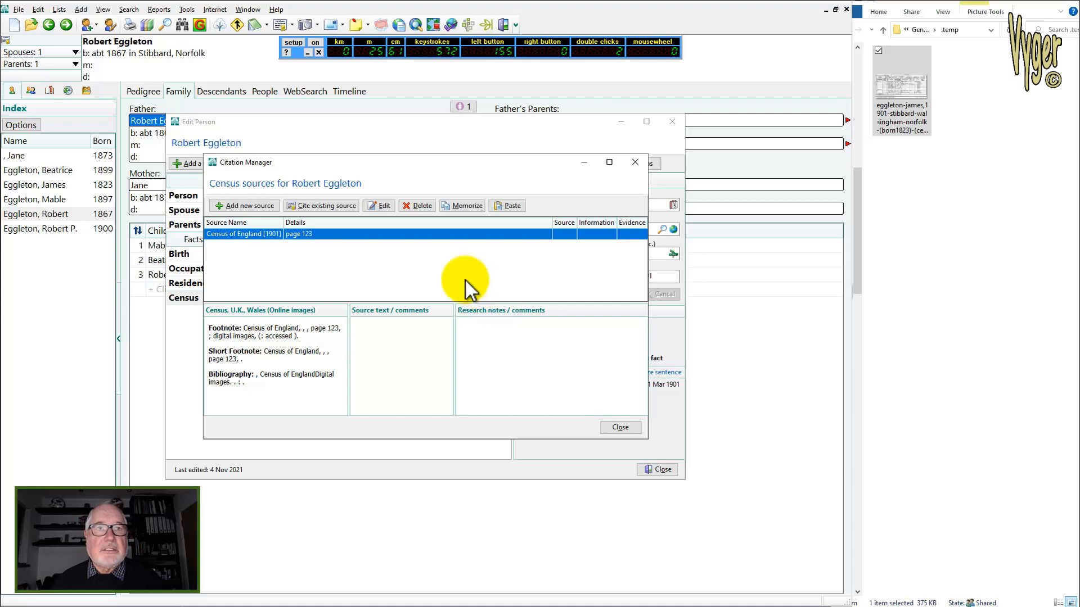
{"action": "left_click", "coordinate": [374, 204]}
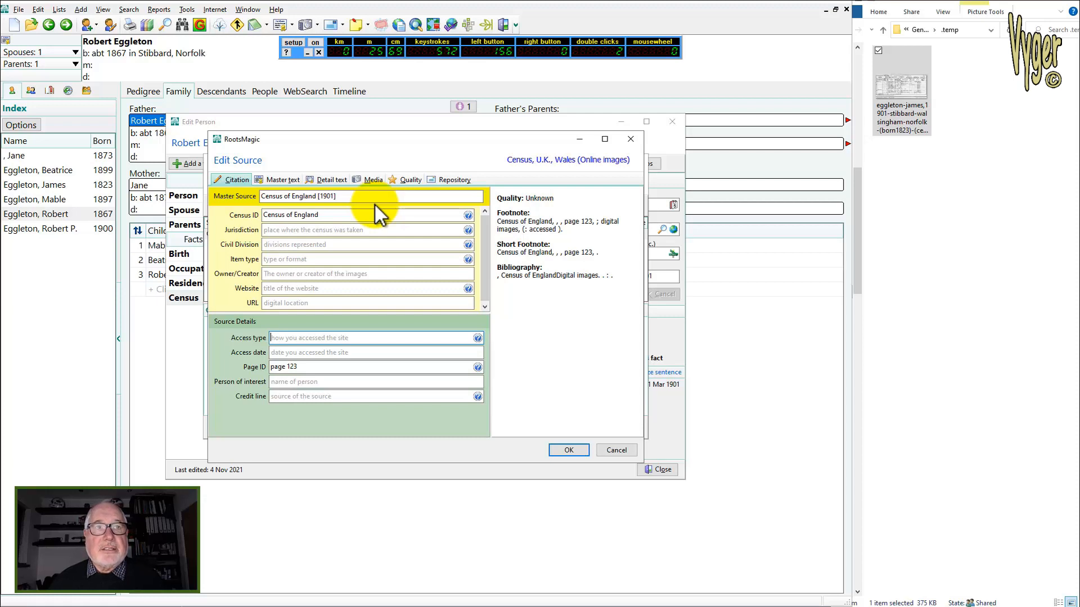
{"action": "left_click", "coordinate": [367, 179]}
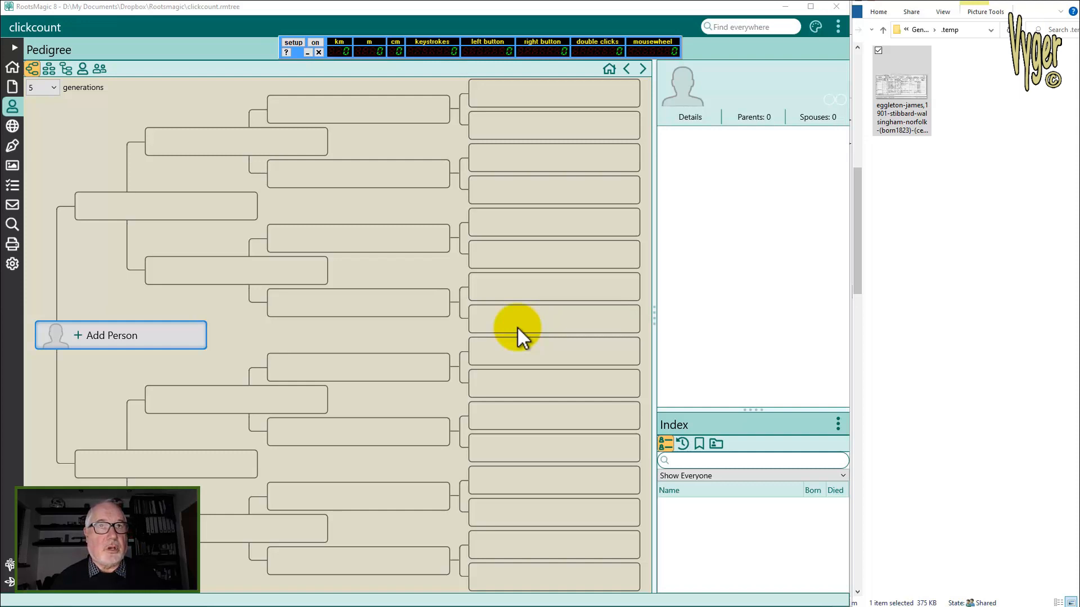
In RootsMagic 8, start a new unlinked person with the household head's given name and surname, and set the sex to Male
{"action": "left_click", "coordinate": [99, 340]}
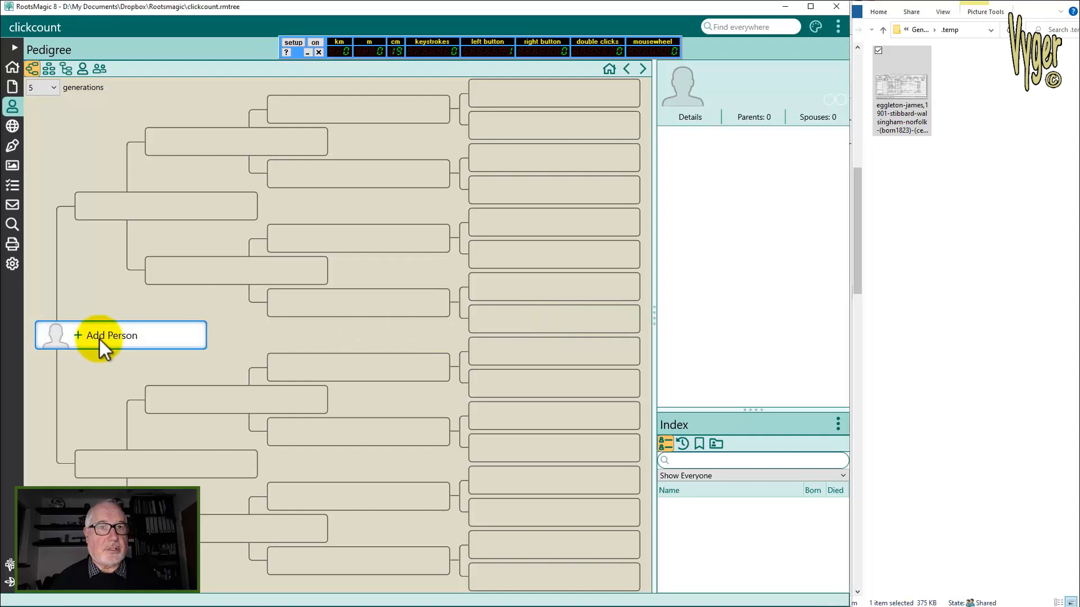
{"action": "type", "text": "Robert"}
{"action": "key", "text": "Tab"}
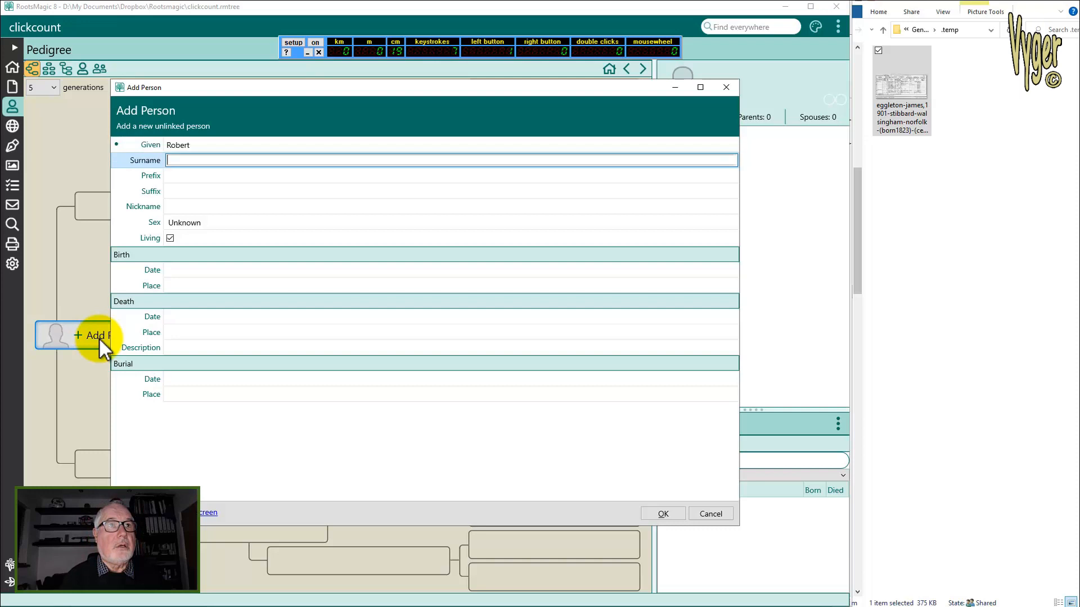
{"action": "type", "text": "Eggle"}
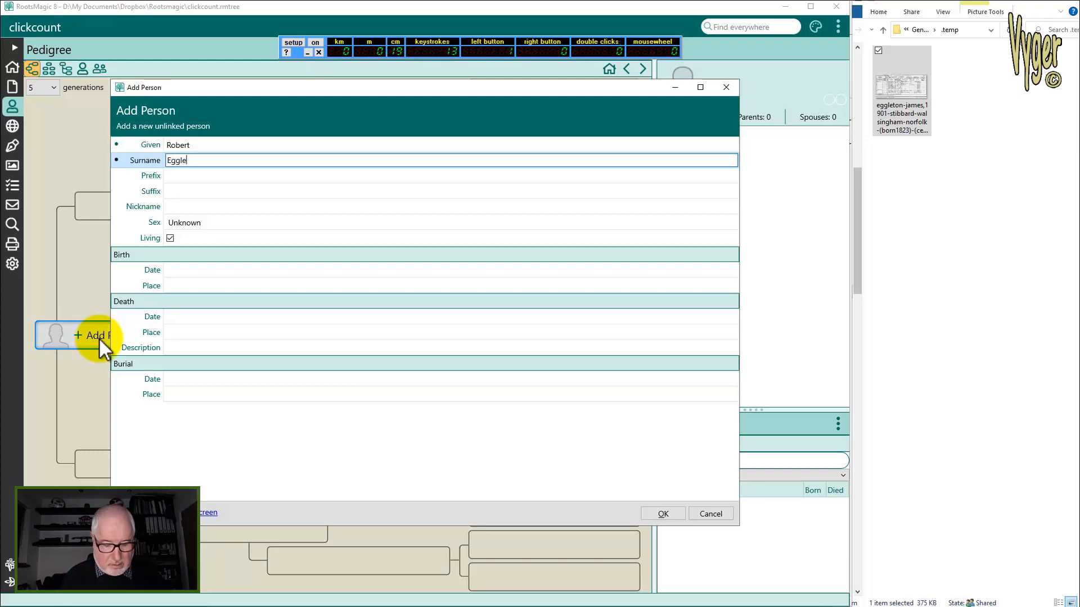
{"action": "type", "text": "ton"}
{"action": "key", "text": "Tab"}
{"action": "key", "text": "Tab"}
{"action": "key", "text": "Tab"}
{"action": "key", "text": "Tab"}
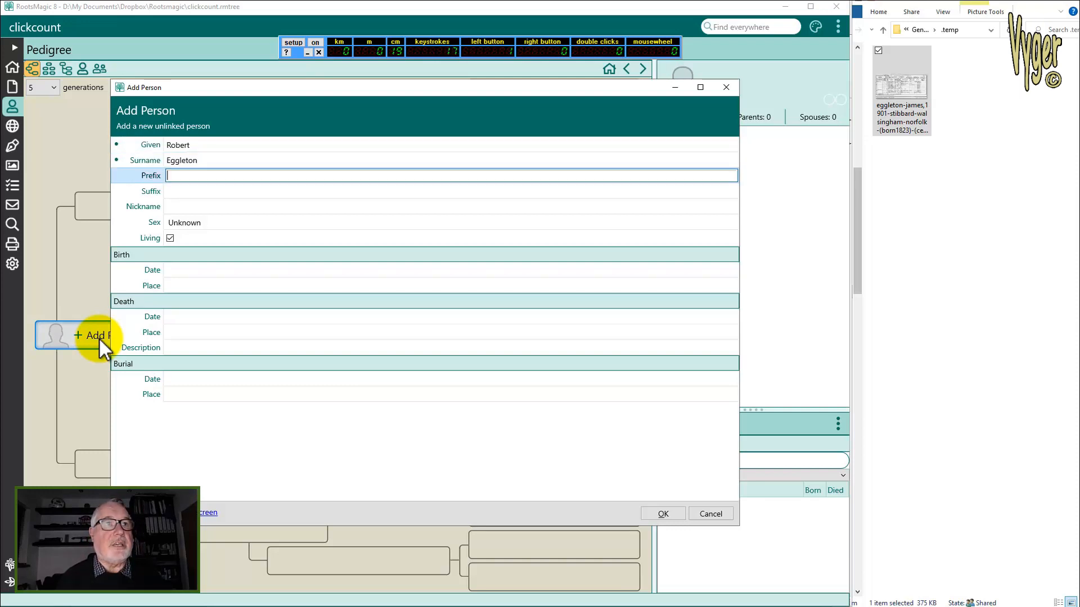
{"action": "key", "text": "m"}
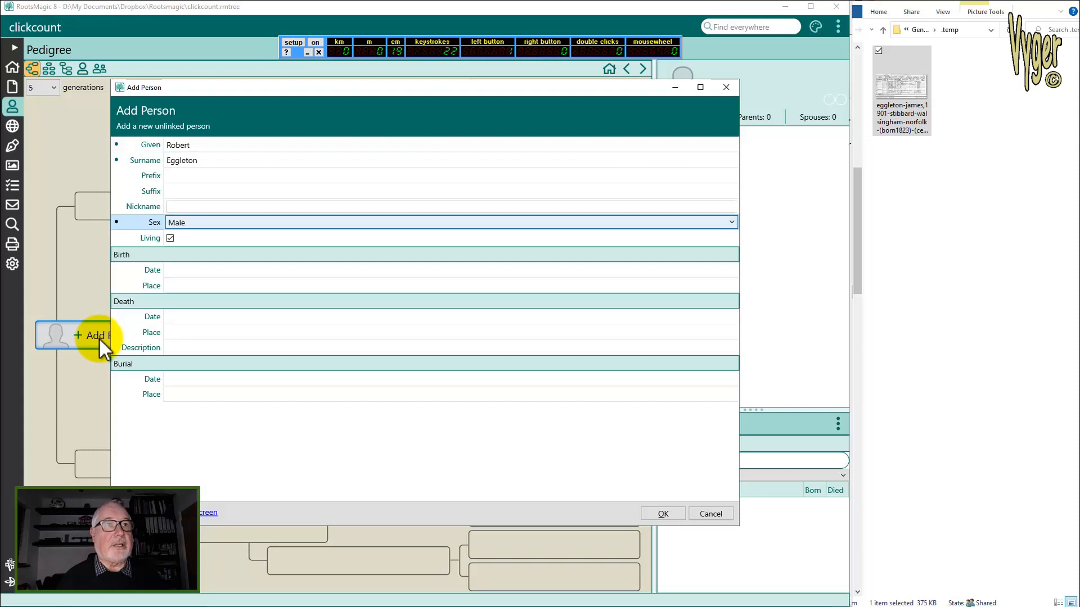
Set the new person's birth to about 1867 in Stibbard, Norfolk, and save the person
{"action": "key", "text": "Tab"}
{"action": "key", "text": "Tab"}
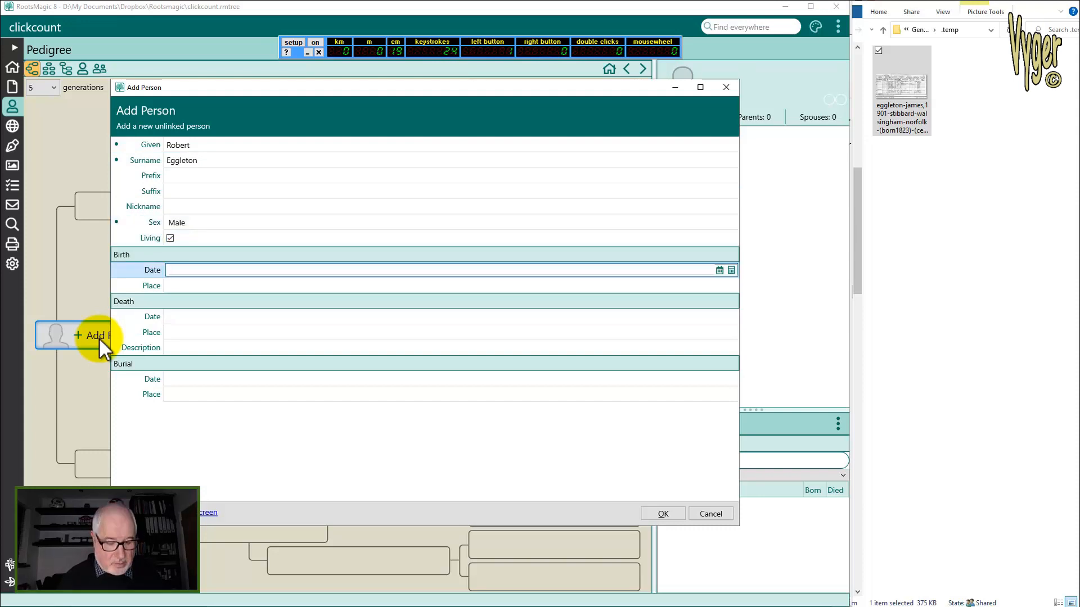
{"action": "type", "text": "about "}
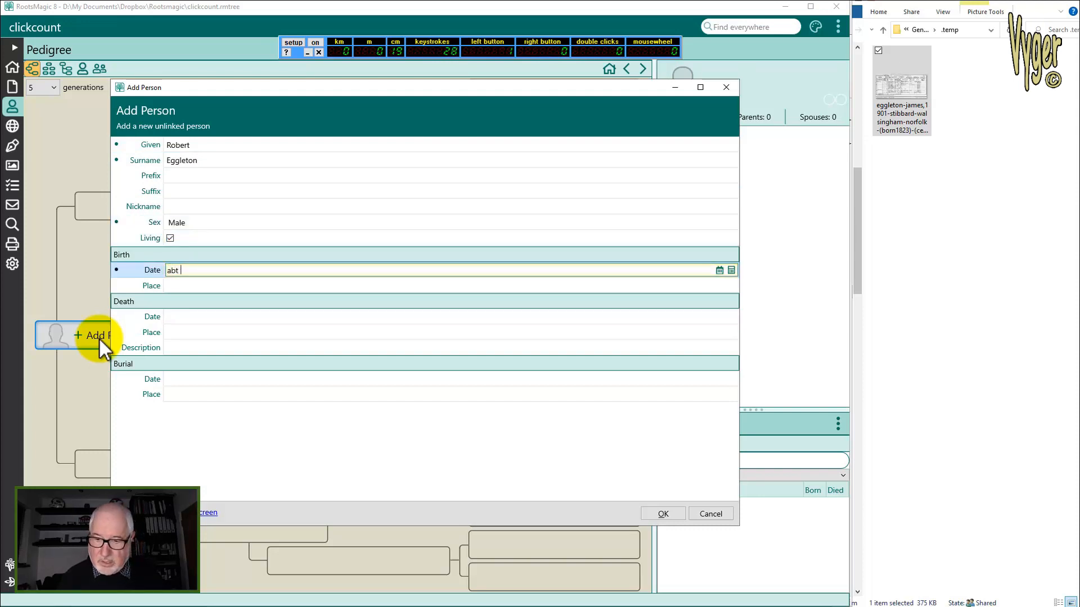
{"action": "type", "text": "1867"}
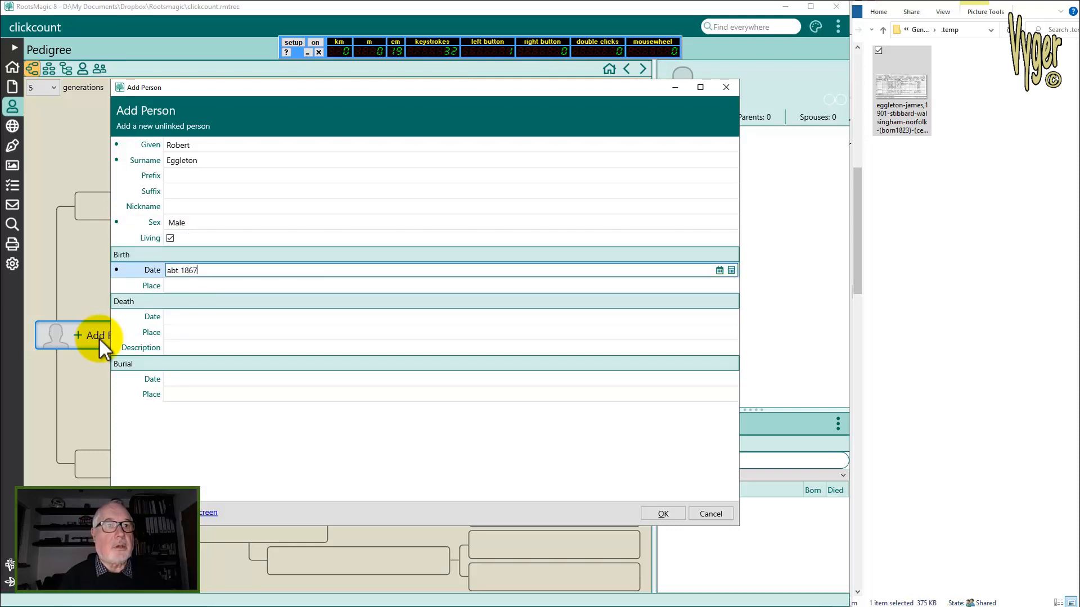
{"action": "key", "text": "Tab"}
{"action": "type", "text": "Stib"}
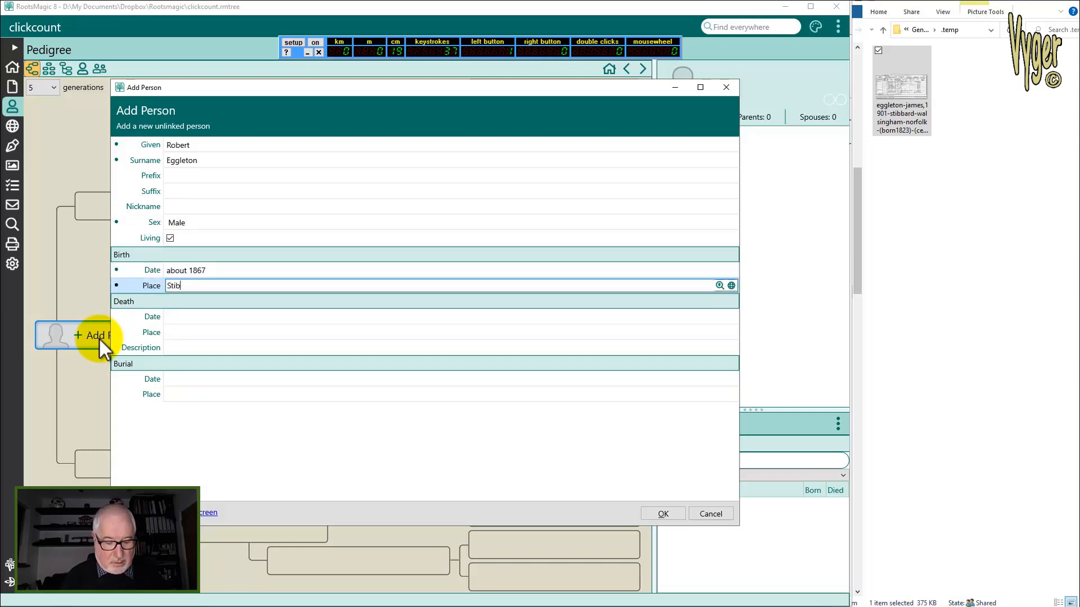
{"action": "type", "text": "bard, "}
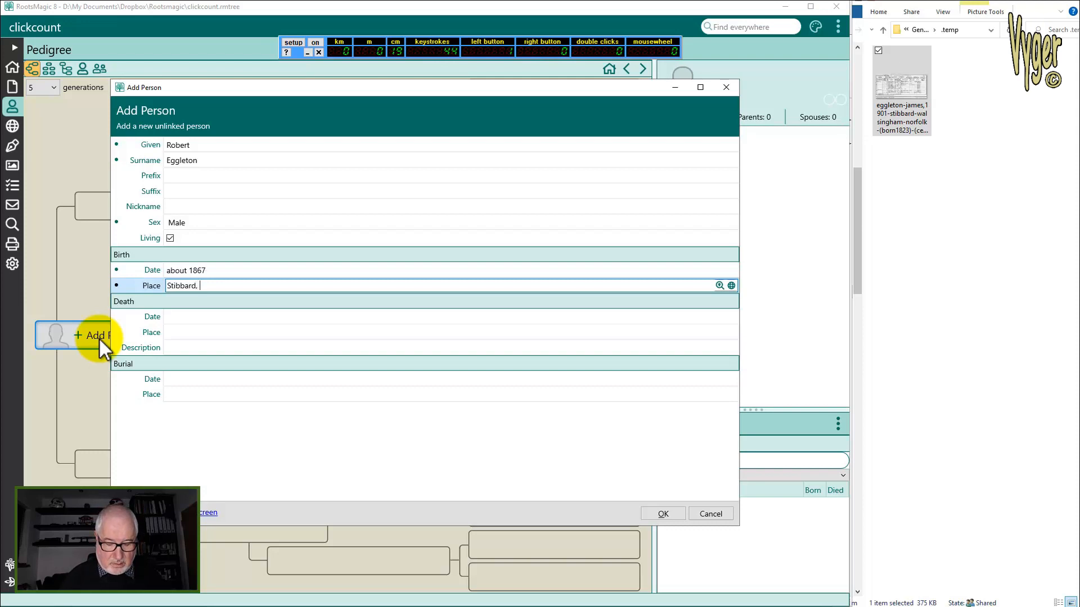
{"action": "type", "text": "Norfolk"}
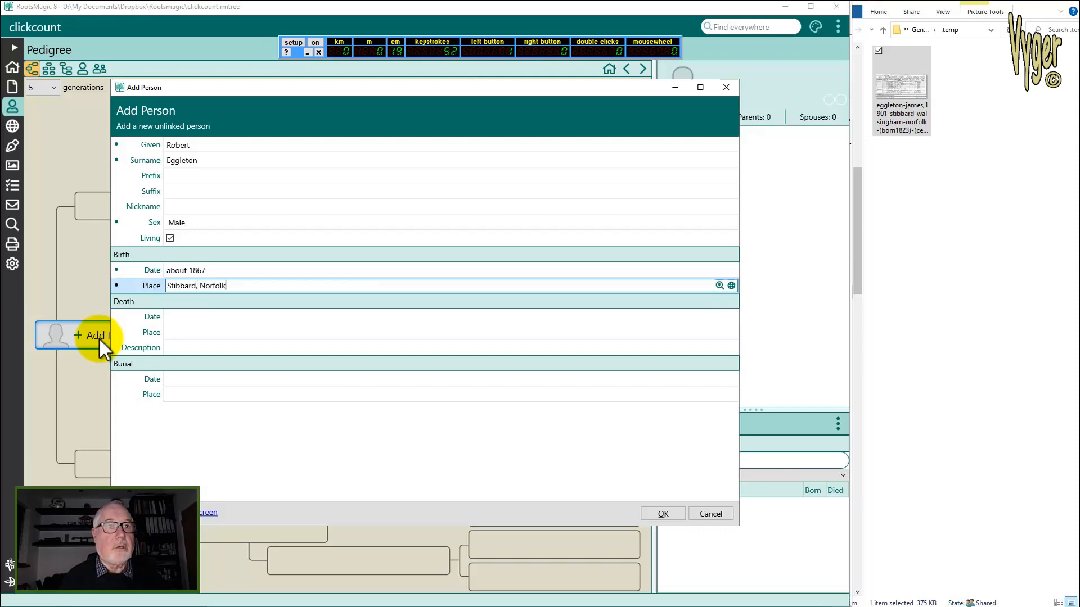
{"action": "key", "text": "Tab"}
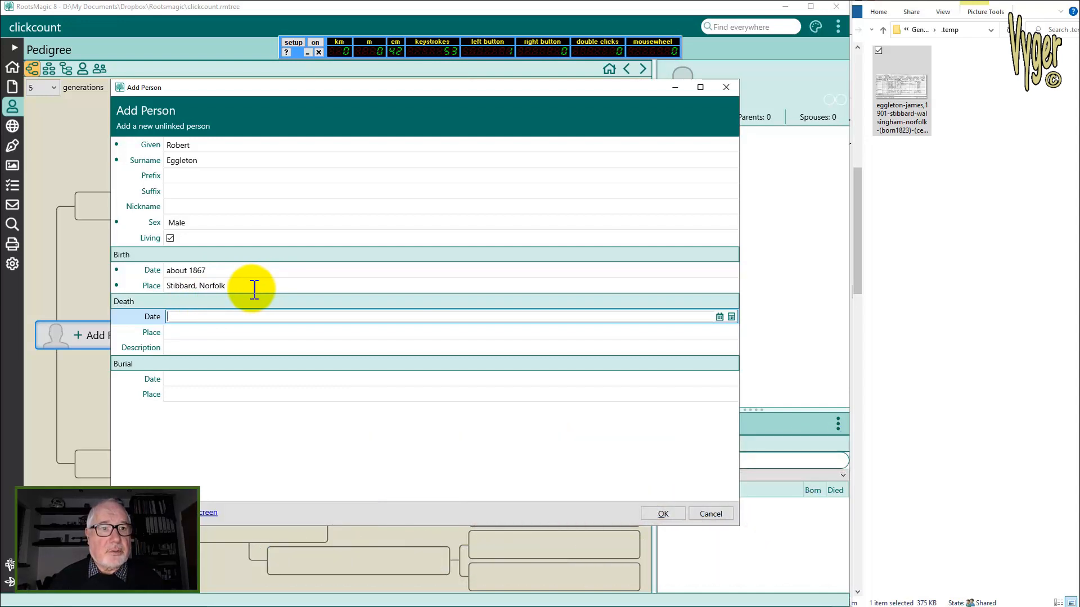
{"action": "left_click", "coordinate": [660, 514]}
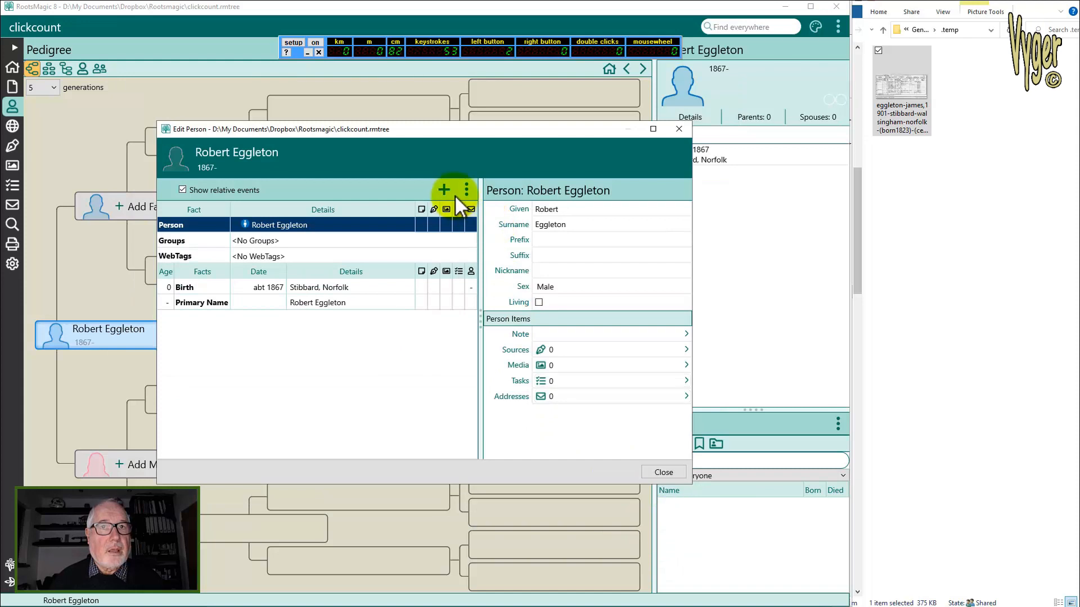
Add a Census fact to the household head, dated 31 March 1901 with the place Stibbard, Norfolk
{"action": "left_click", "coordinate": [444, 187]}
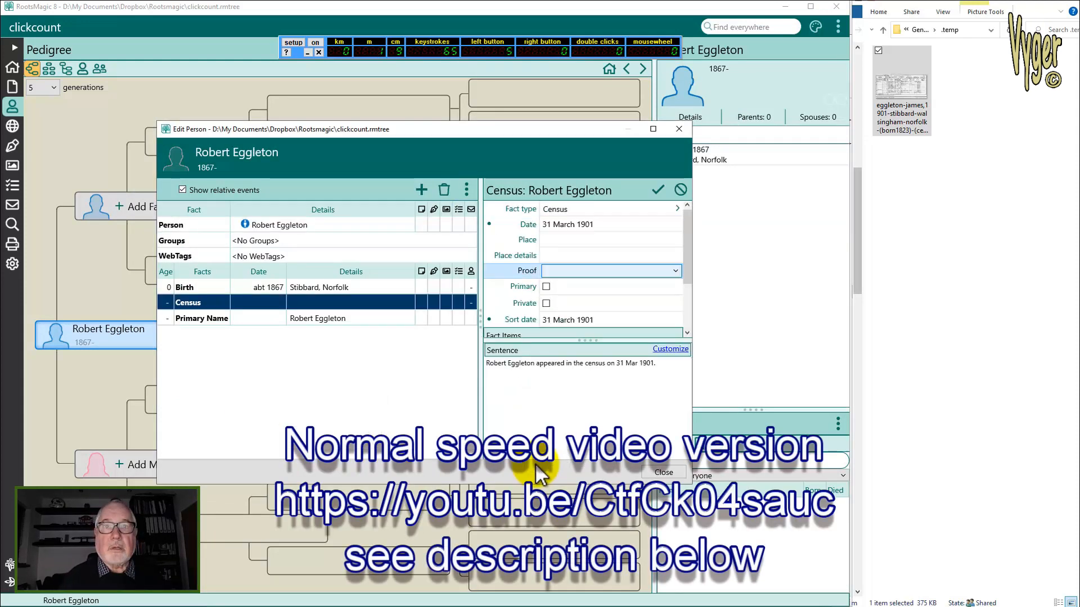
{"action": "left_click", "coordinate": [563, 240]}
{"action": "type", "text": "Stibbard"}
{"action": "key", "text": "Down"}
{"action": "key", "text": "Tab"}
Add a Residence fact dated 31 March 1901 at Stibbard, Norfolk, with The Pound as place details, and save it
{"action": "left_click", "coordinate": [421, 190]}
{"action": "left_click", "coordinate": [337, 201]}
{"action": "type", "text": "res"}
{"action": "left_click", "coordinate": [546, 462]}
{"action": "type", "text": "31 mar 1901"}
{"action": "key", "text": "Tab"}
{"action": "type", "text": "Stibbard, Norfolk"}
{"action": "key", "text": "Tab"}
{"action": "type", "text": "The Pound"}
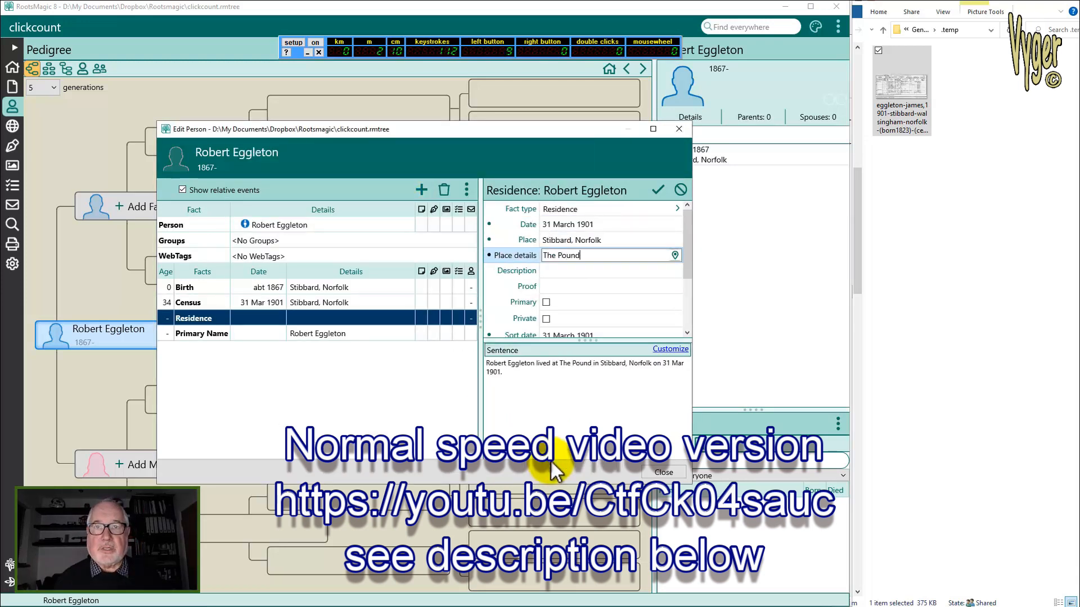
{"action": "left_click", "coordinate": [659, 191]}
Add an Occupation fact dated 31 March 1901 with the description blacksmith
{"action": "left_click", "coordinate": [421, 190]}
{"action": "type", "text": "occ"}
{"action": "left_click", "coordinate": [548, 462]}
{"action": "type", "text": "31 mar 1901"}
{"action": "key", "text": "Tab"}
{"action": "key", "text": "Tab"}
{"action": "key", "text": "Tab"}
{"action": "type", "text": "blacksmith"}
{"action": "key", "text": "Tab"}
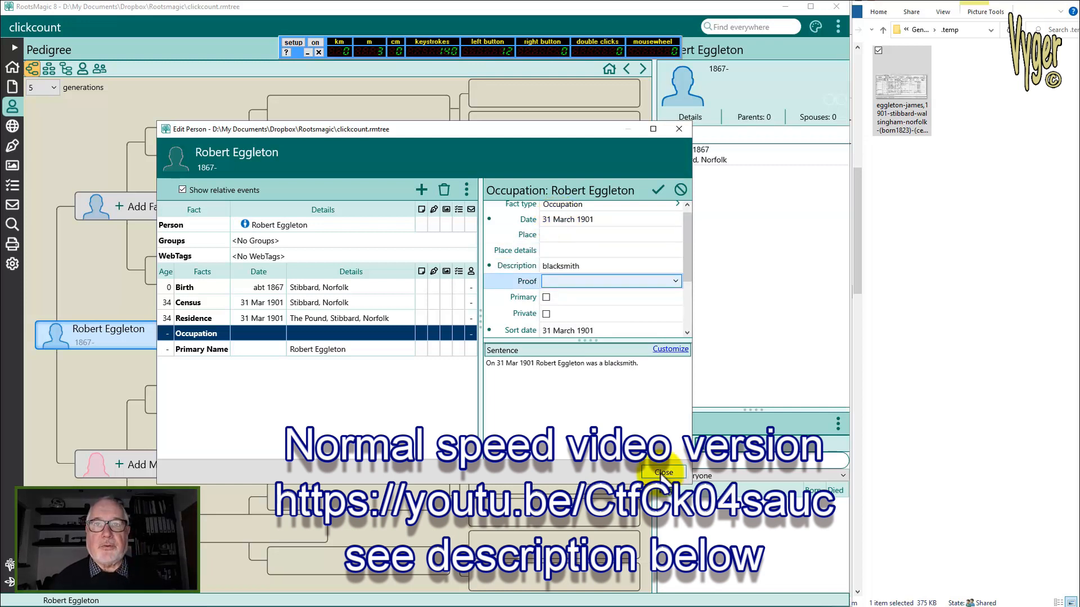
For the Residence fact, start a new source of the type Census, England, Wales (online database)
{"action": "left_click", "coordinate": [435, 303]}
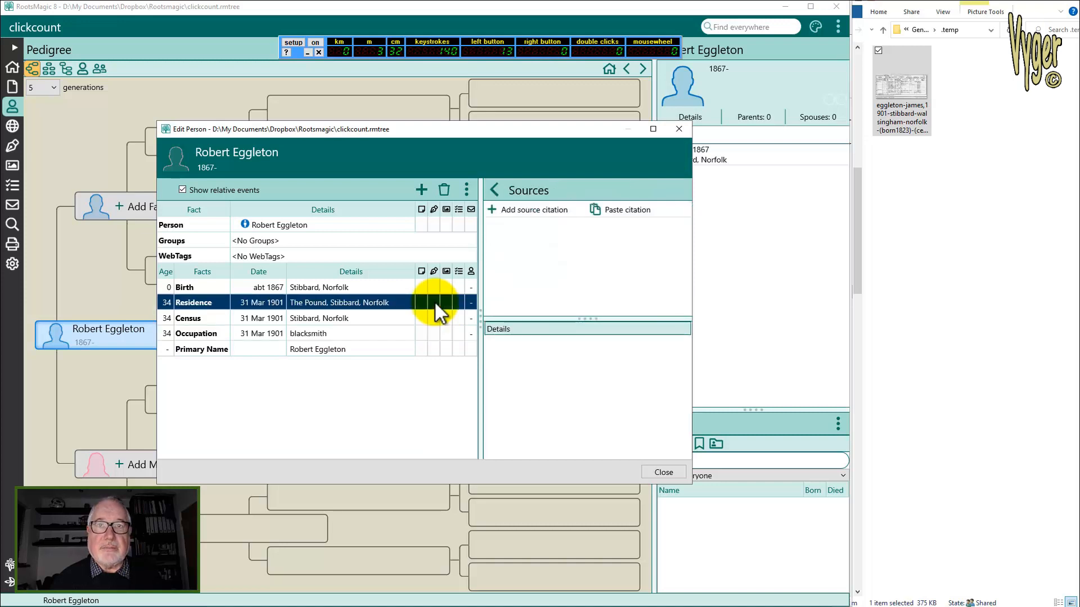
{"action": "left_click", "coordinate": [528, 210]}
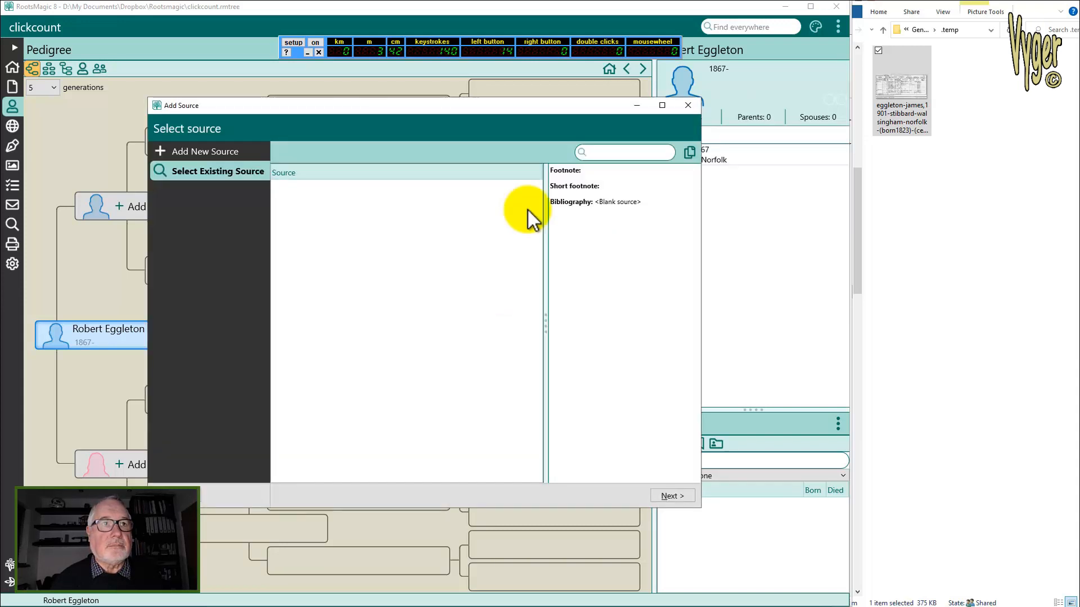
{"action": "left_click", "coordinate": [177, 150]}
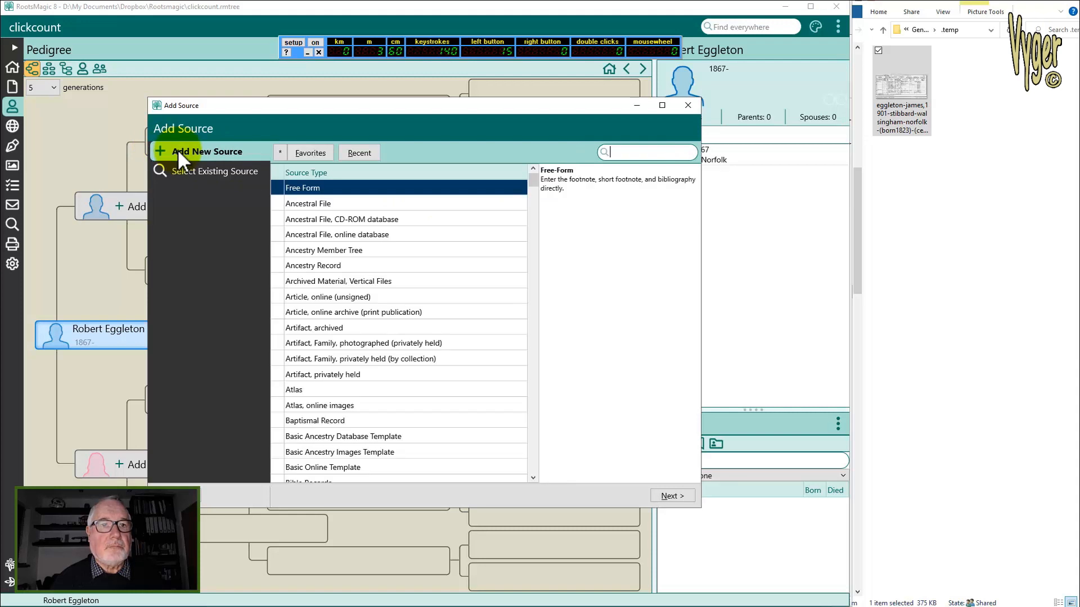
{"action": "type", "text": "cens"}
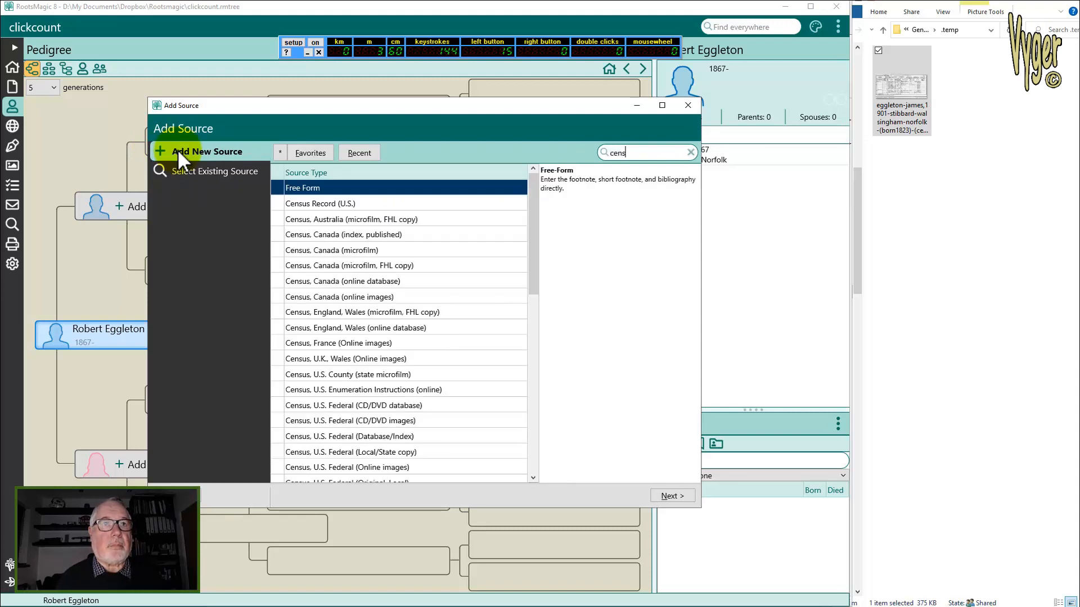
{"action": "left_click", "coordinate": [339, 328]}
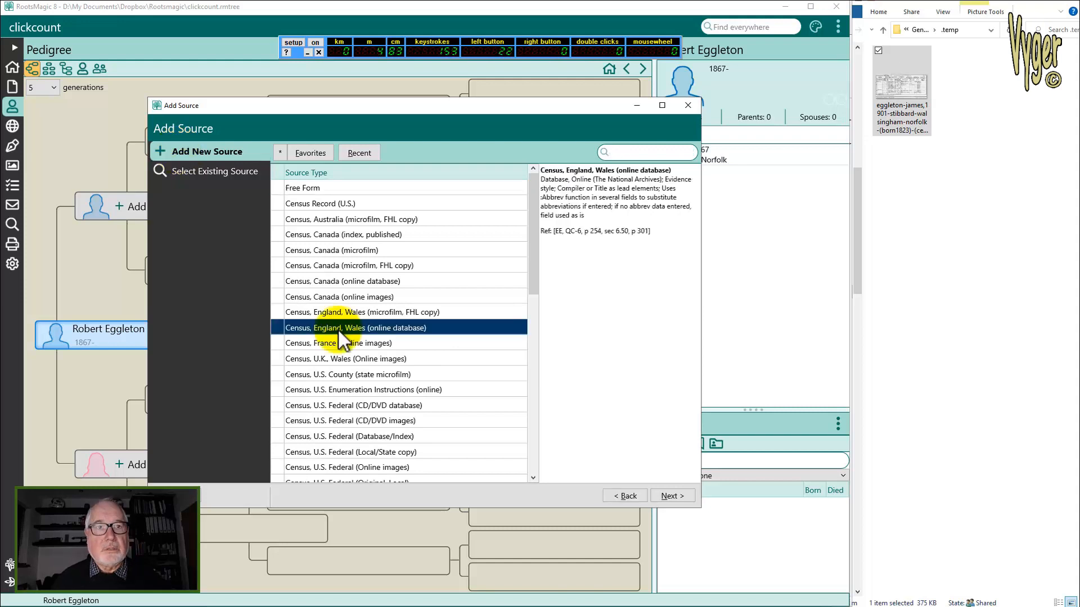
{"action": "left_click", "coordinate": [678, 497]}
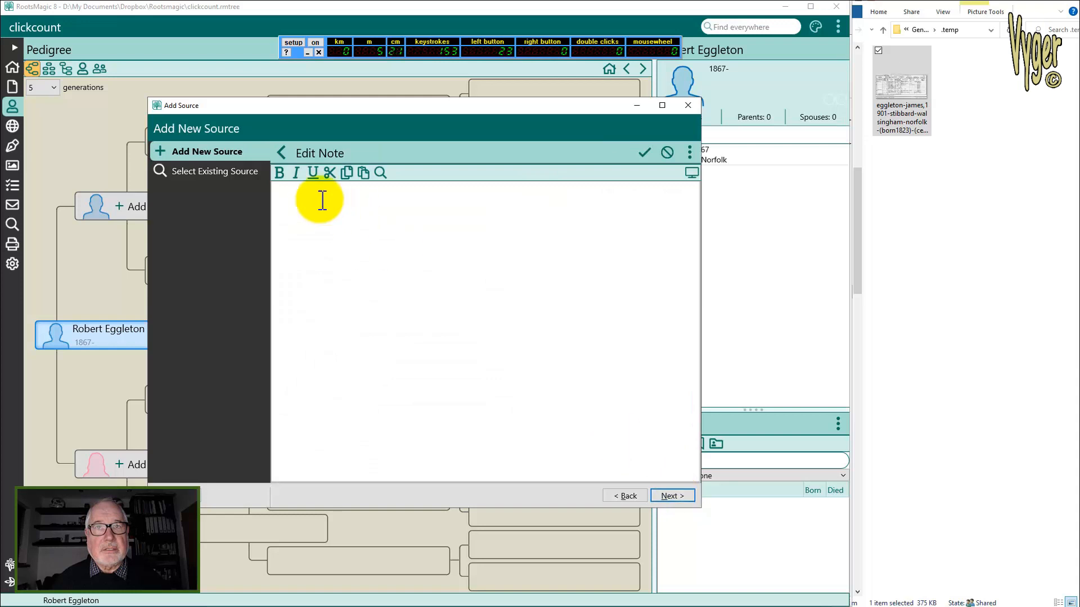
Leave the source's note editor and name the new source Census of England [1901]
{"action": "left_click", "coordinate": [281, 149]}
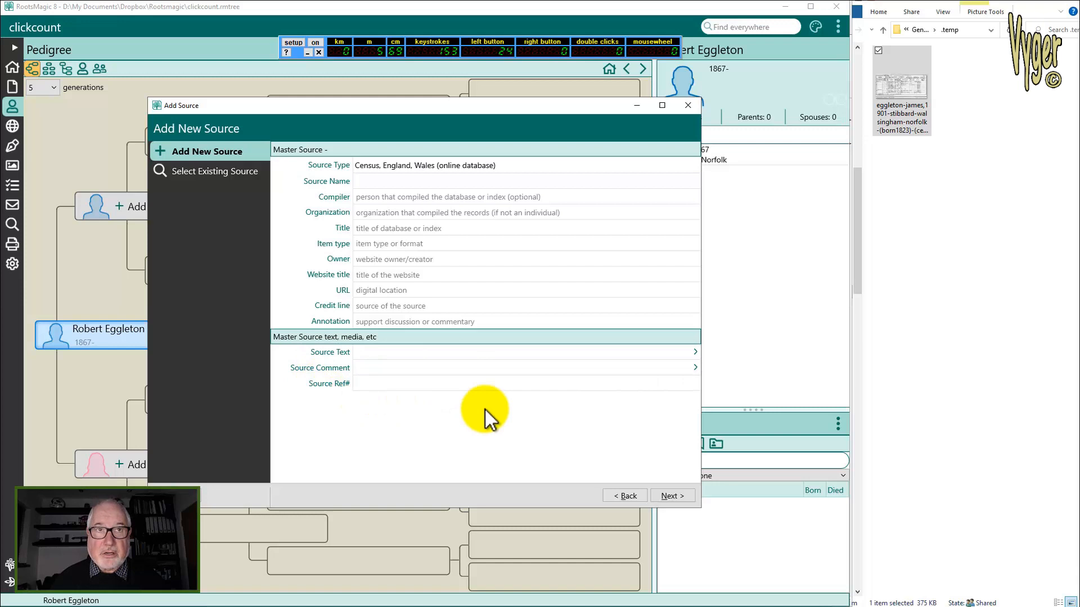
{"action": "left_click", "coordinate": [672, 496]}
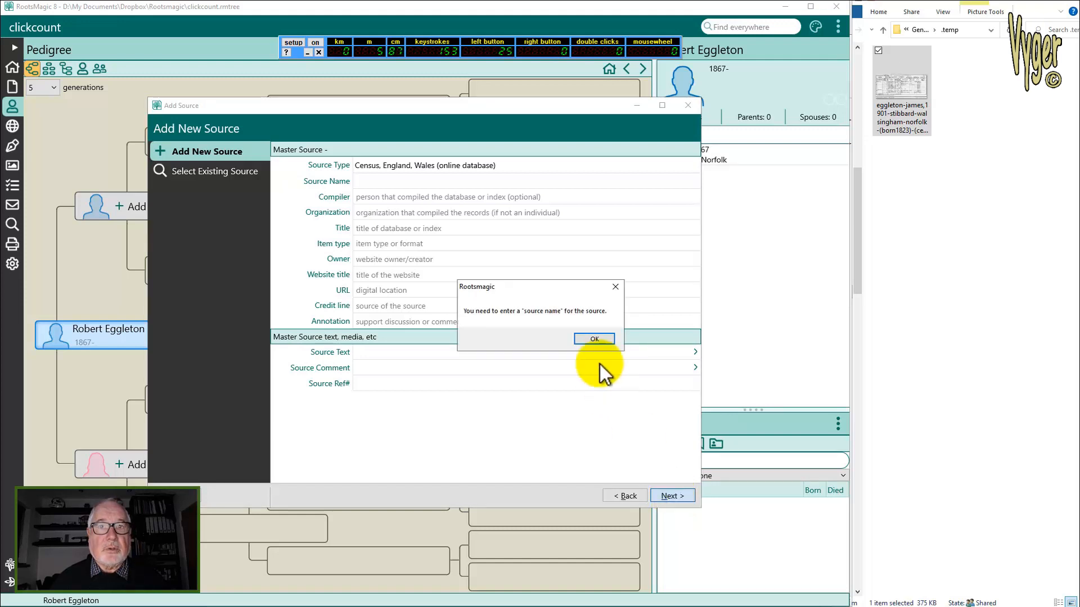
{"action": "left_click", "coordinate": [589, 337]}
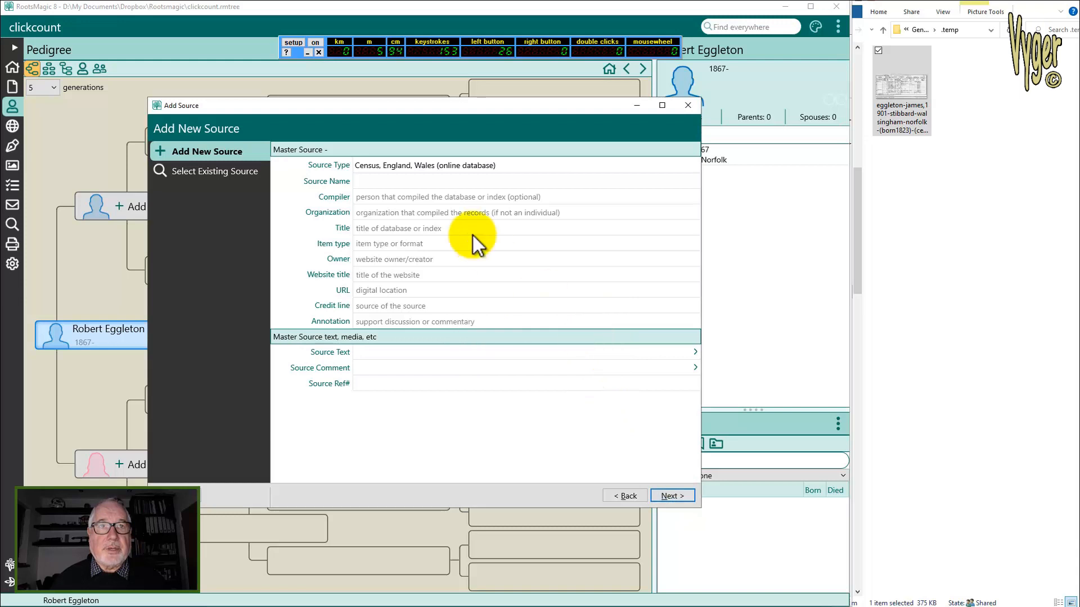
{"action": "left_click", "coordinate": [397, 181]}
{"action": "type", "text": "Ce"}
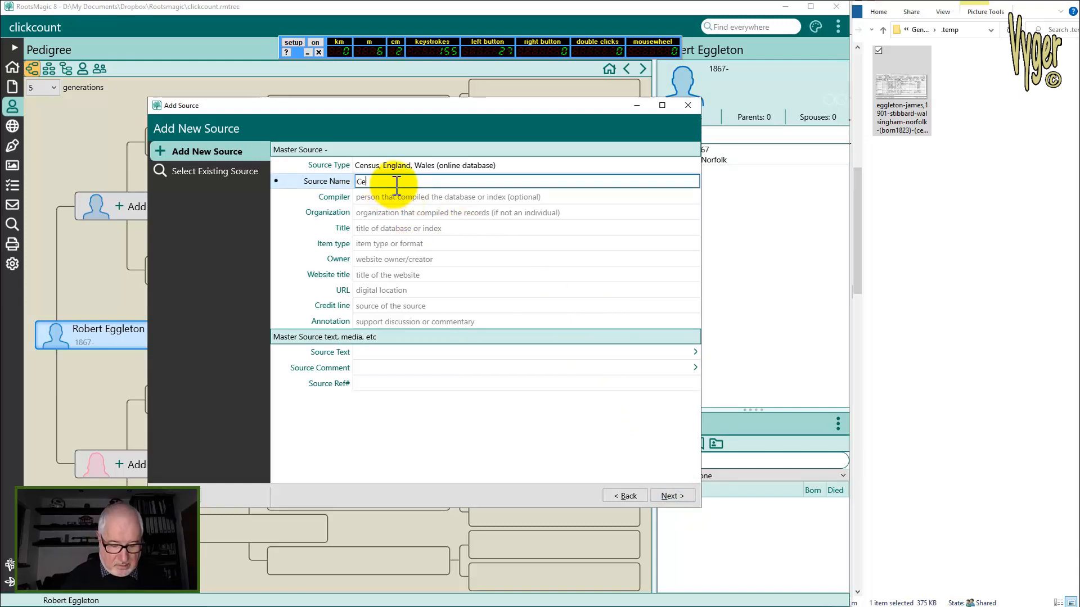
{"action": "type", "text": "nsus of England "}
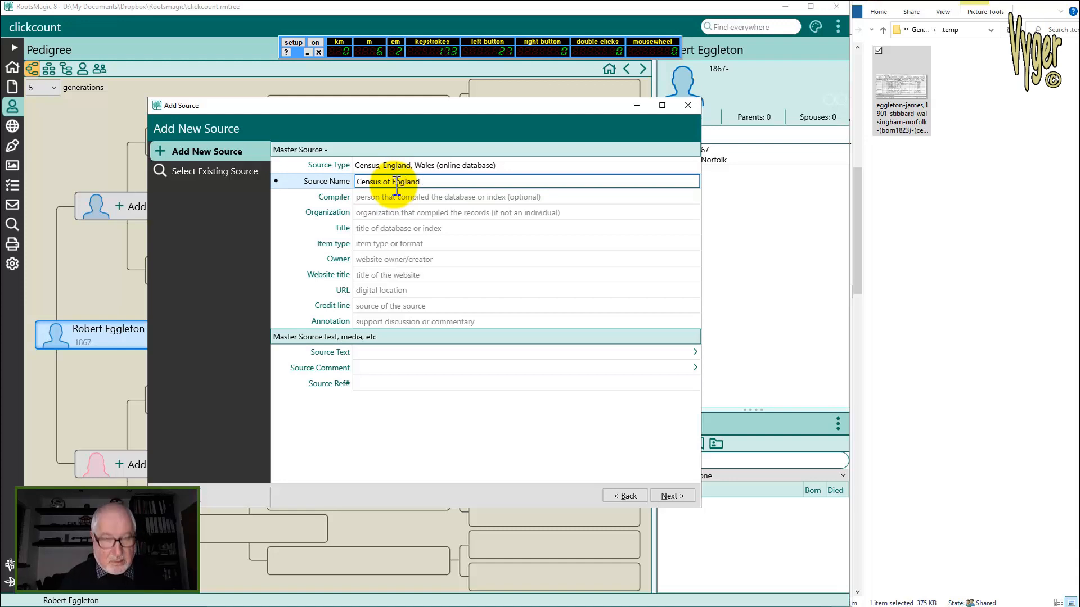
{"action": "type", "text": "[19"}
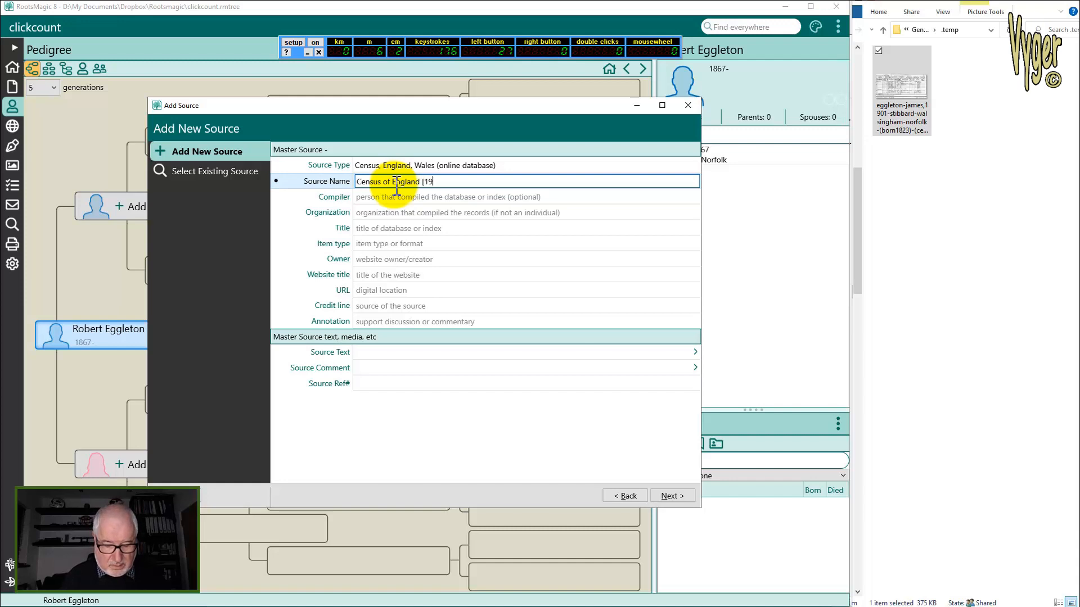
{"action": "type", "text": "01]"}
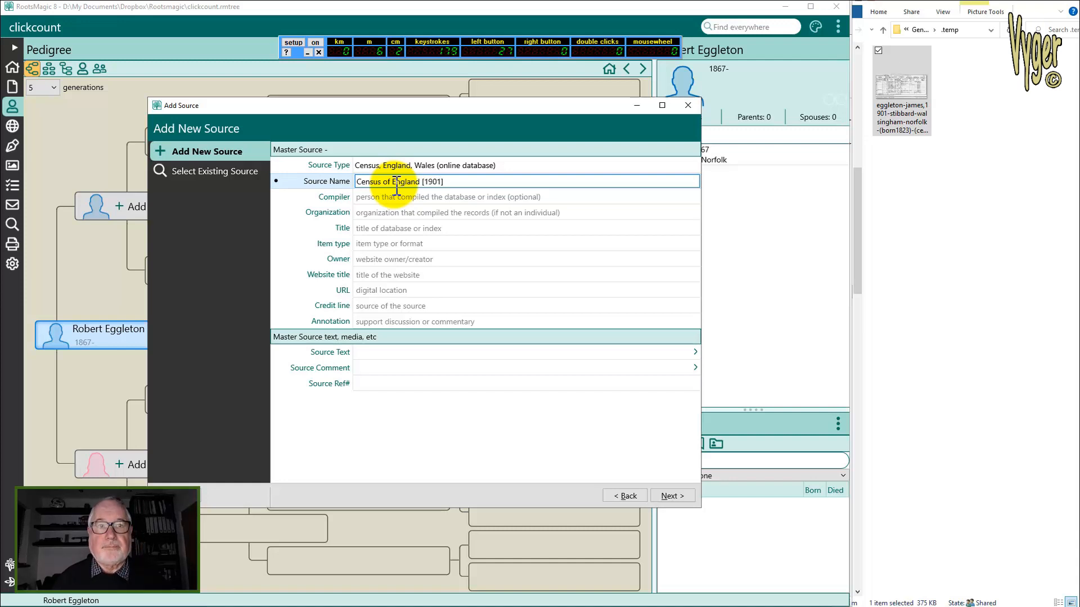
Submit the new source and close the Add Source window after sending the error report
{"action": "left_click", "coordinate": [670, 497]}
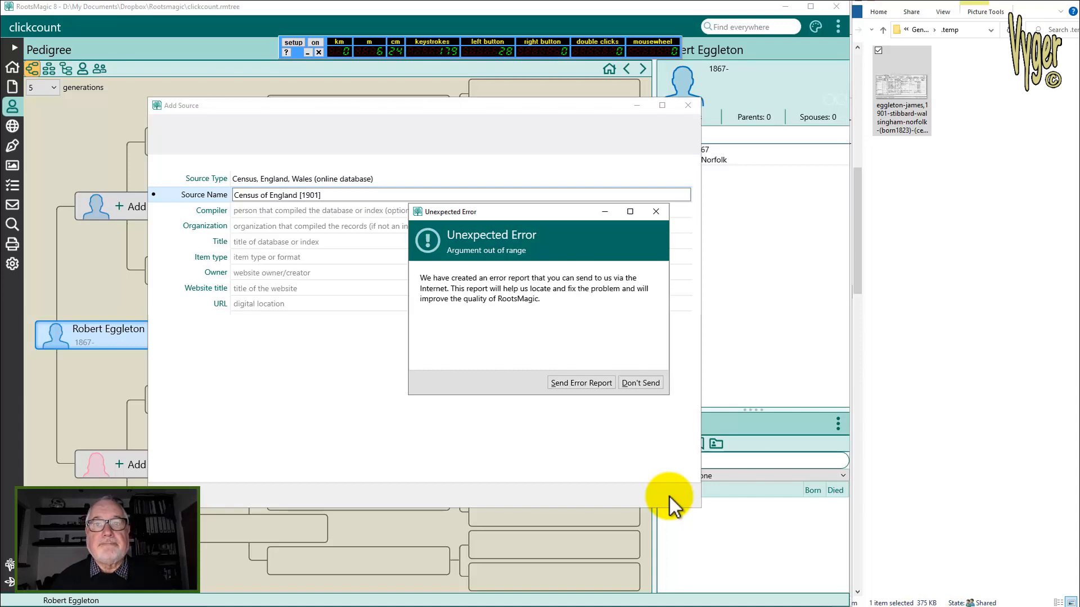
{"action": "left_click", "coordinate": [574, 383]}
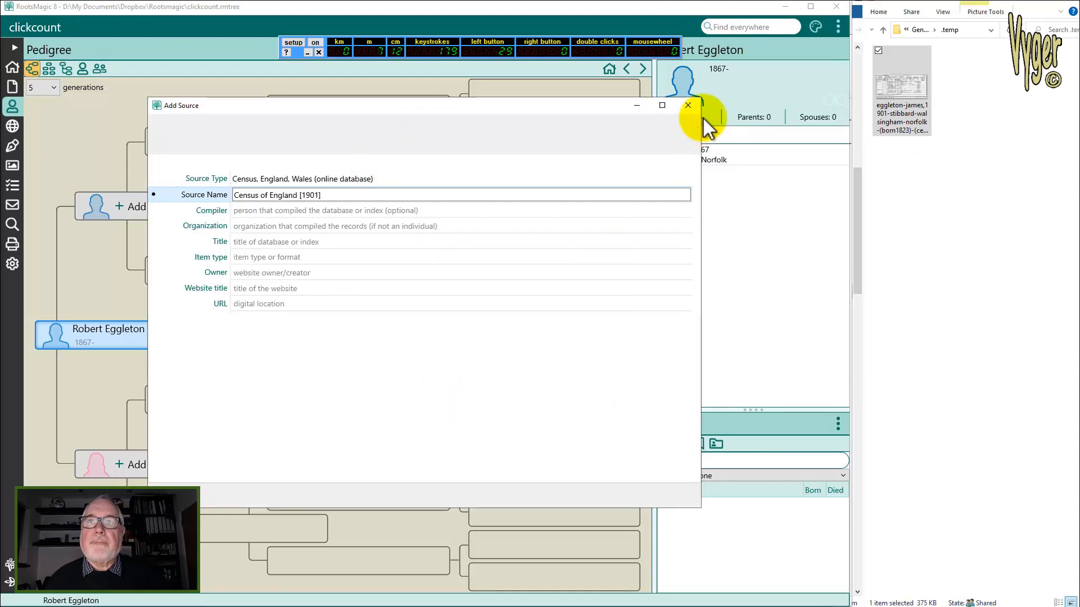
{"action": "left_click", "coordinate": [688, 105]}
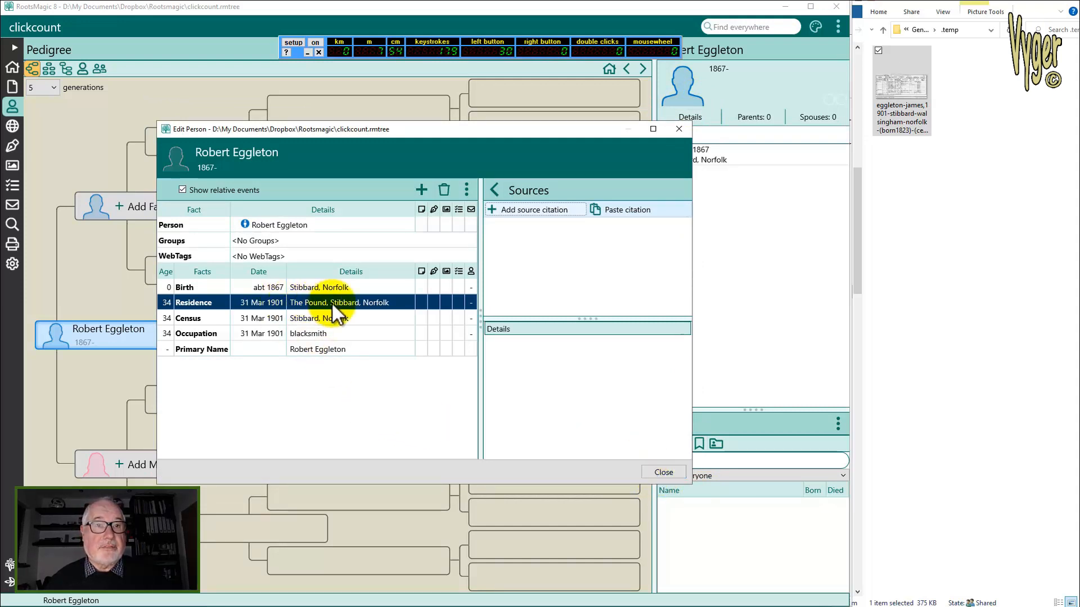
Cite the existing source Census of England [1901] on the Census fact, with the research note page 123
{"action": "left_click", "coordinate": [435, 317]}
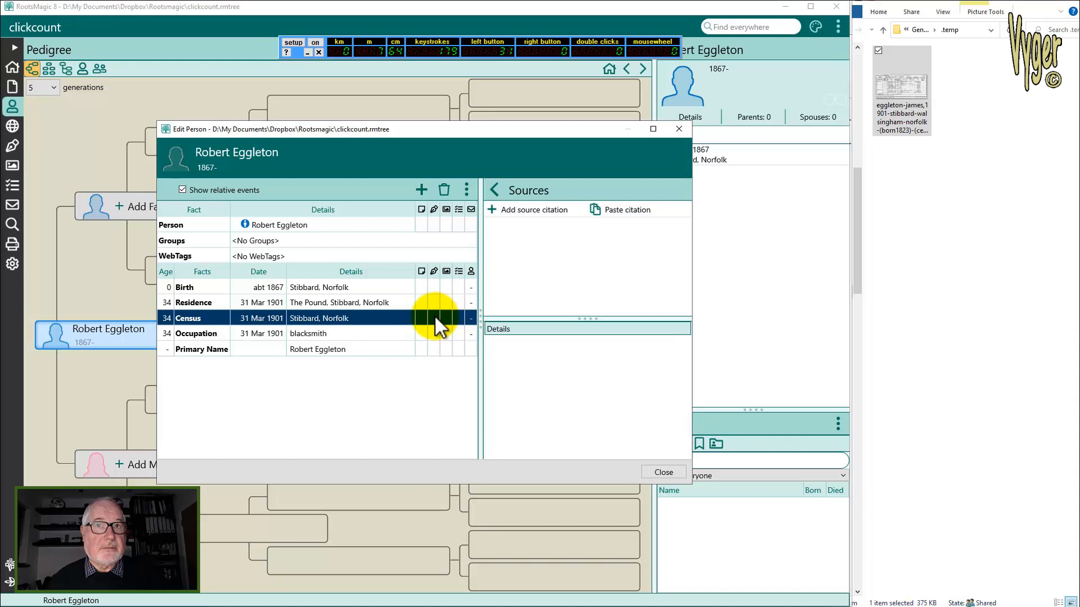
{"action": "left_click", "coordinate": [527, 212]}
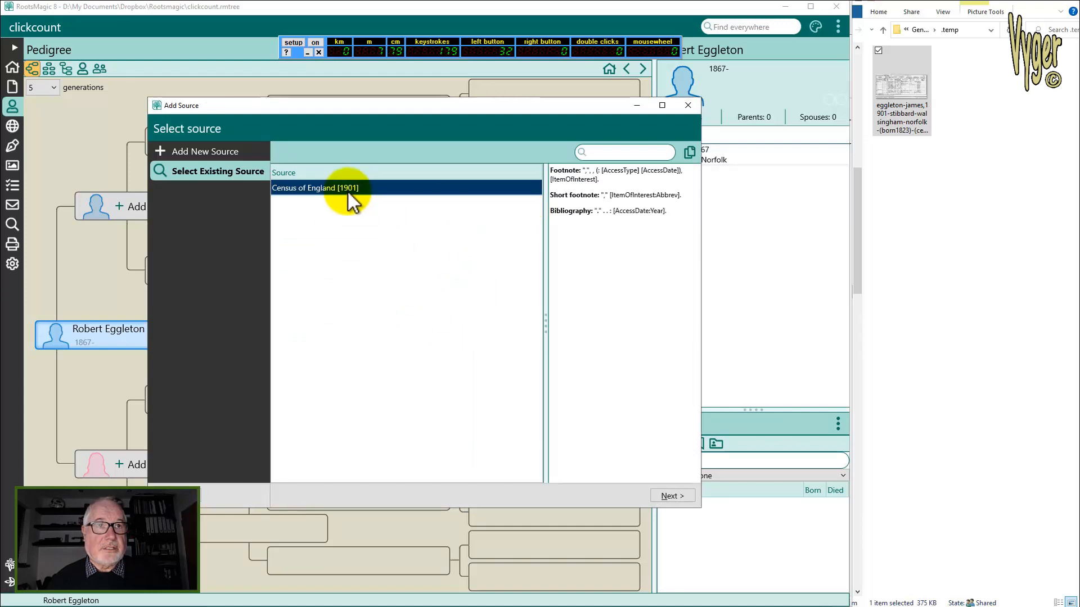
{"action": "left_click", "coordinate": [673, 498]}
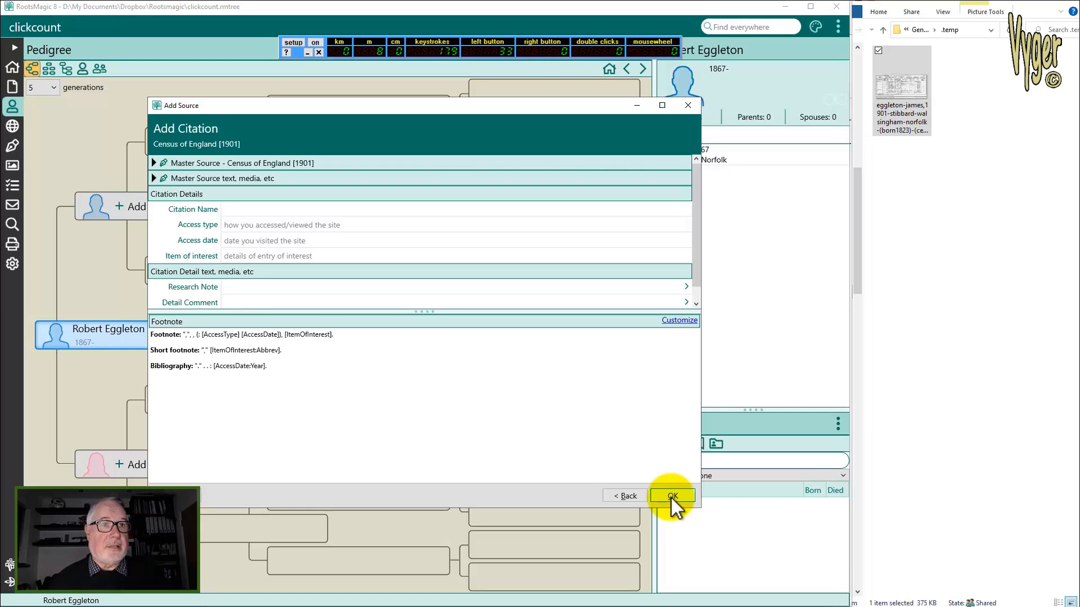
{"action": "left_click", "coordinate": [241, 288]}
{"action": "type", "text": "page 123"}
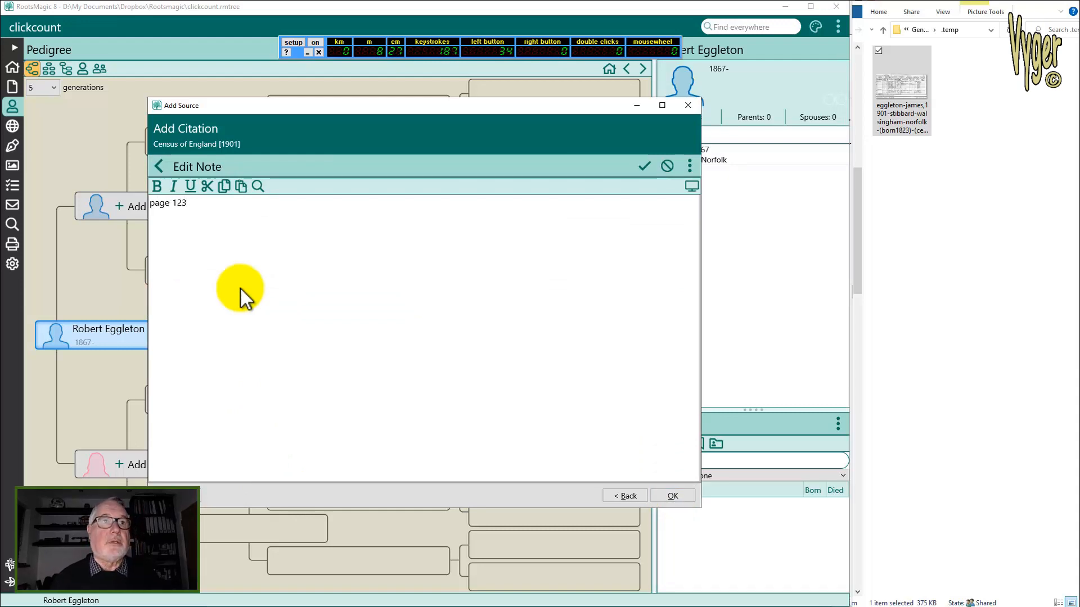
{"action": "left_click", "coordinate": [674, 494]}
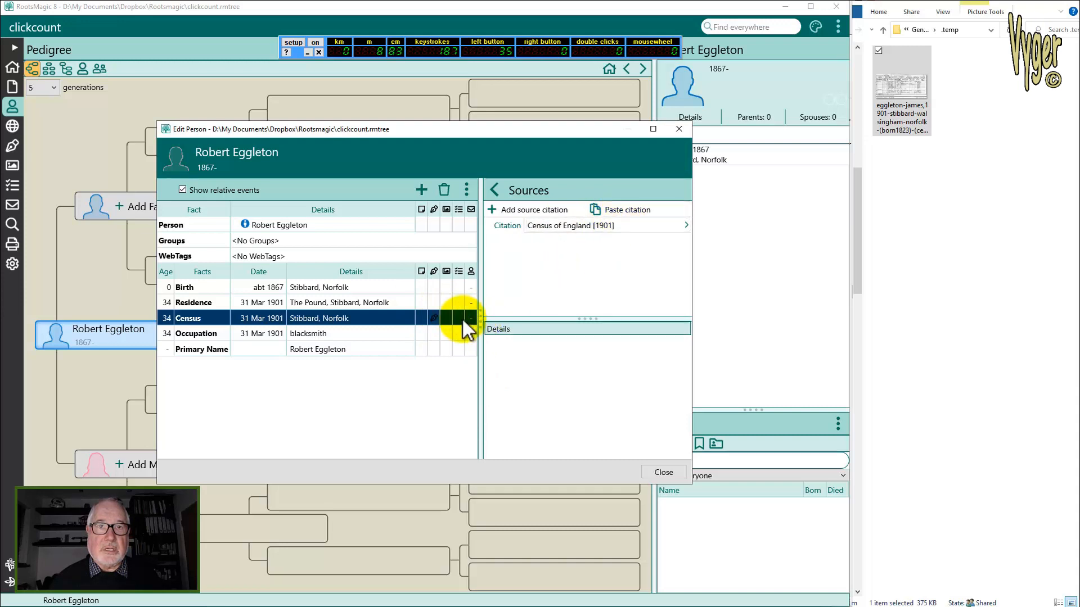
Attach the 1901 Stibbard census image from the file folder as media to the Census fact's citation
{"action": "left_click", "coordinate": [433, 317]}
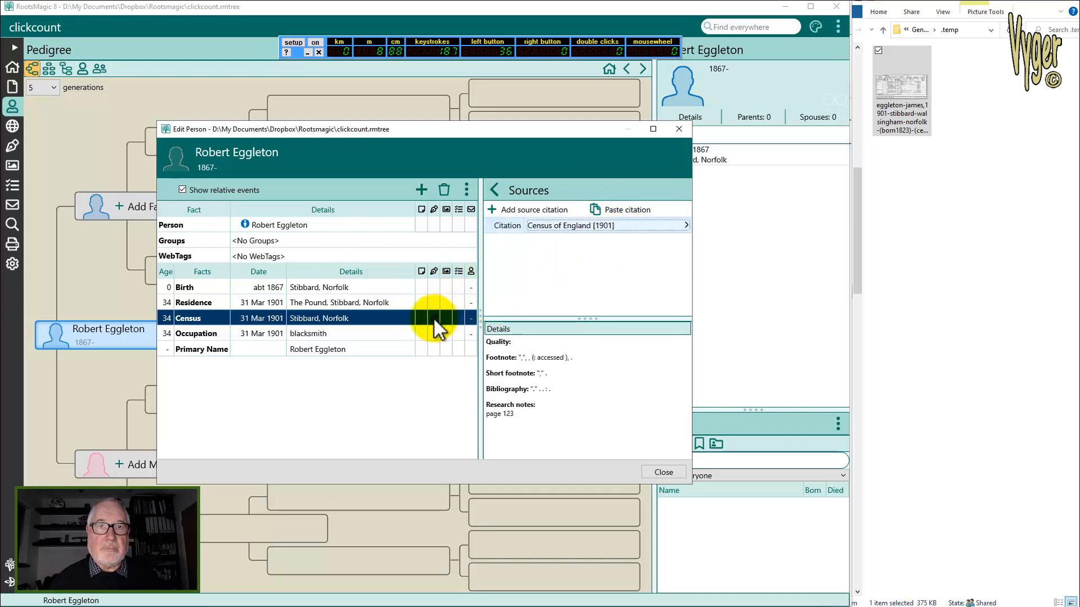
{"action": "left_click", "coordinate": [563, 226]}
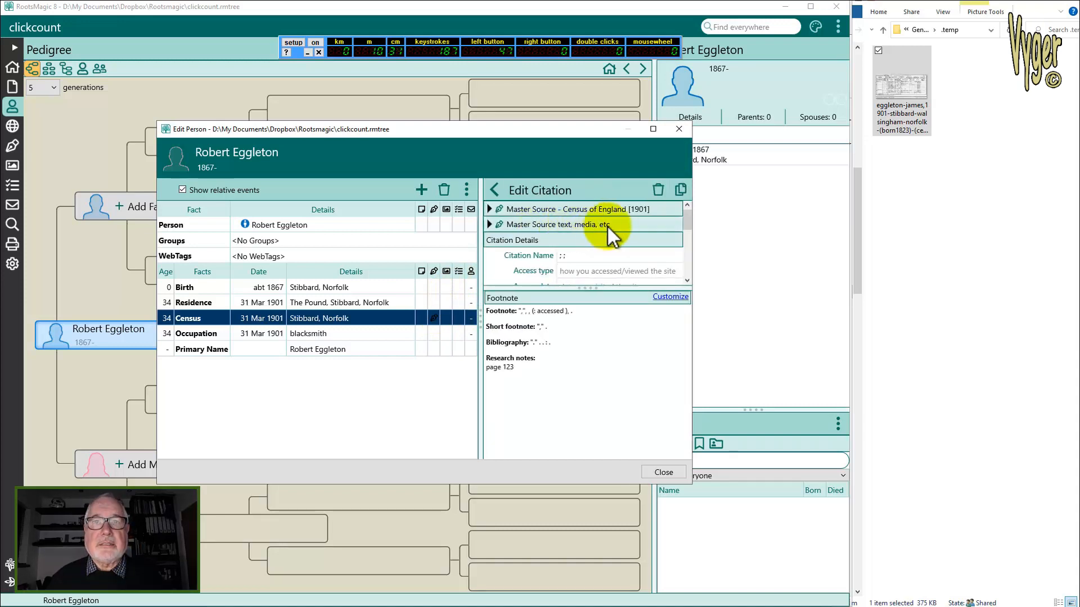
{"action": "left_click_drag", "start_coordinate": [687, 224], "coordinate": [700, 252]}
{"action": "left_click", "coordinate": [581, 260]}
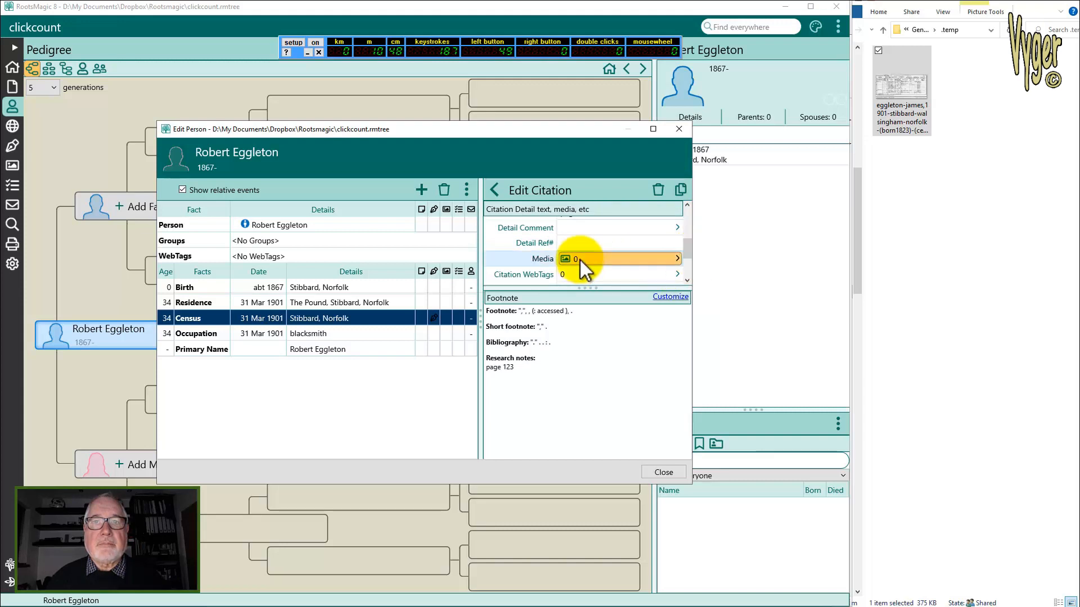
{"action": "left_click", "coordinate": [509, 209]}
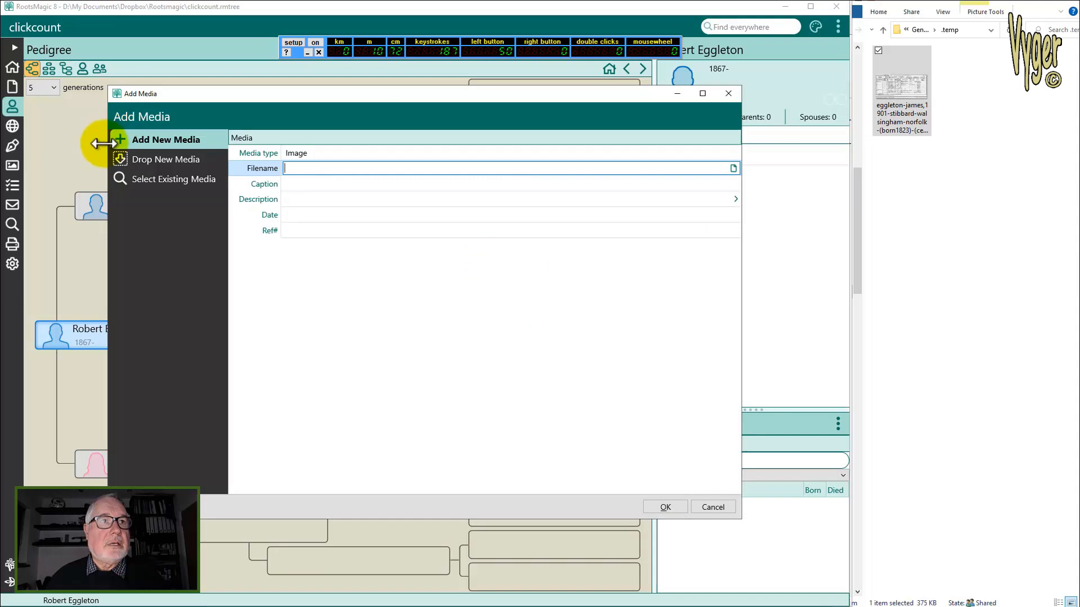
{"action": "left_click", "coordinate": [160, 158]}
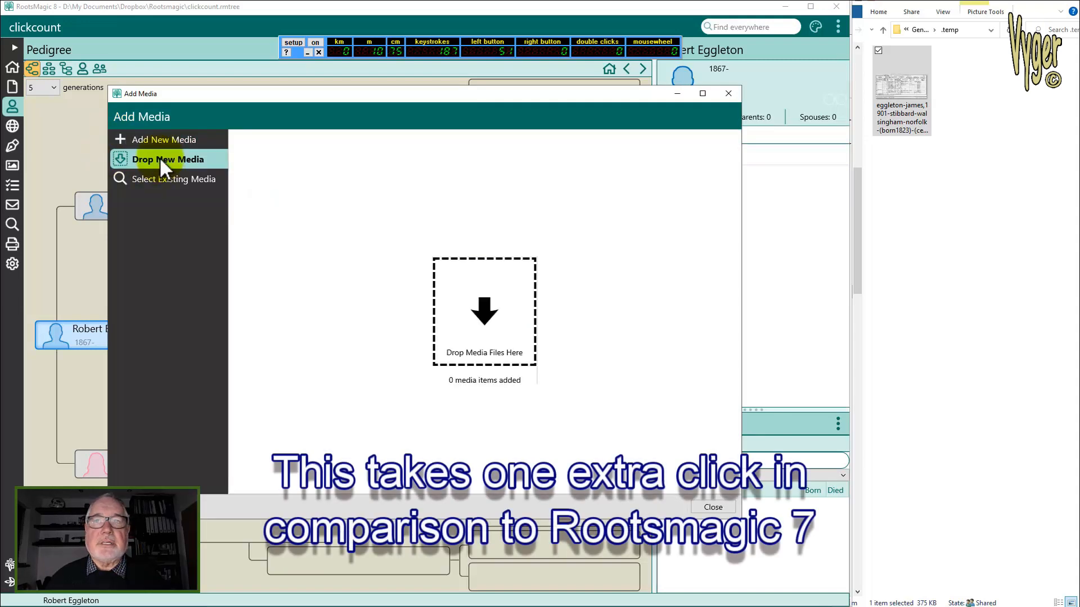
{"action": "left_click_drag", "start_coordinate": [900, 83], "coordinate": [483, 332]}
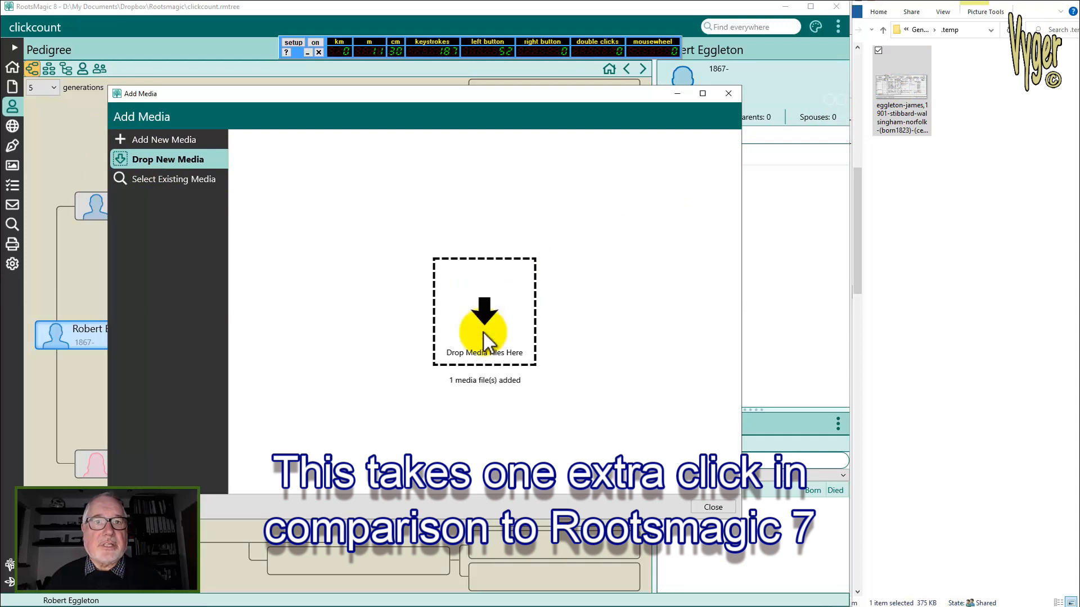
{"action": "left_click", "coordinate": [703, 508]}
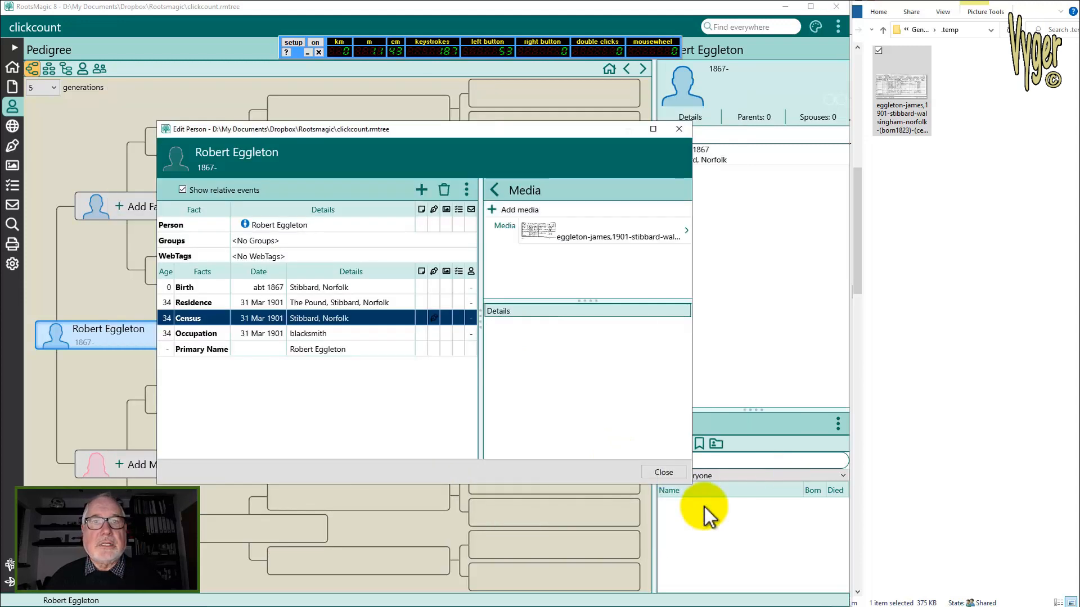
{"action": "left_click", "coordinate": [494, 191]}
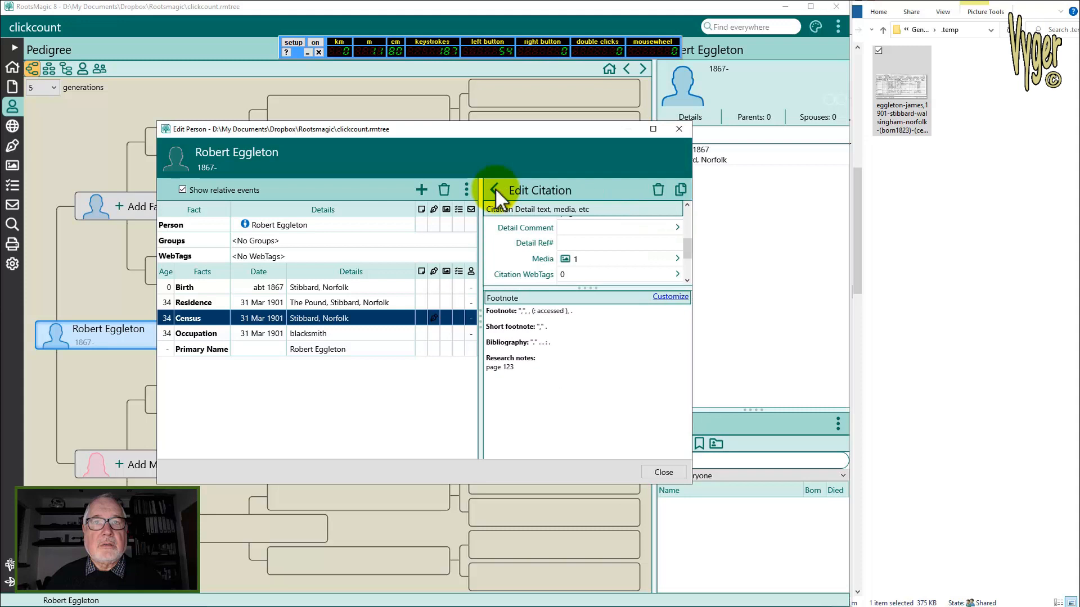
Memorize the Census fact's citation and paste a copy of it on the household head's Birth fact
{"action": "left_click", "coordinate": [681, 189]}
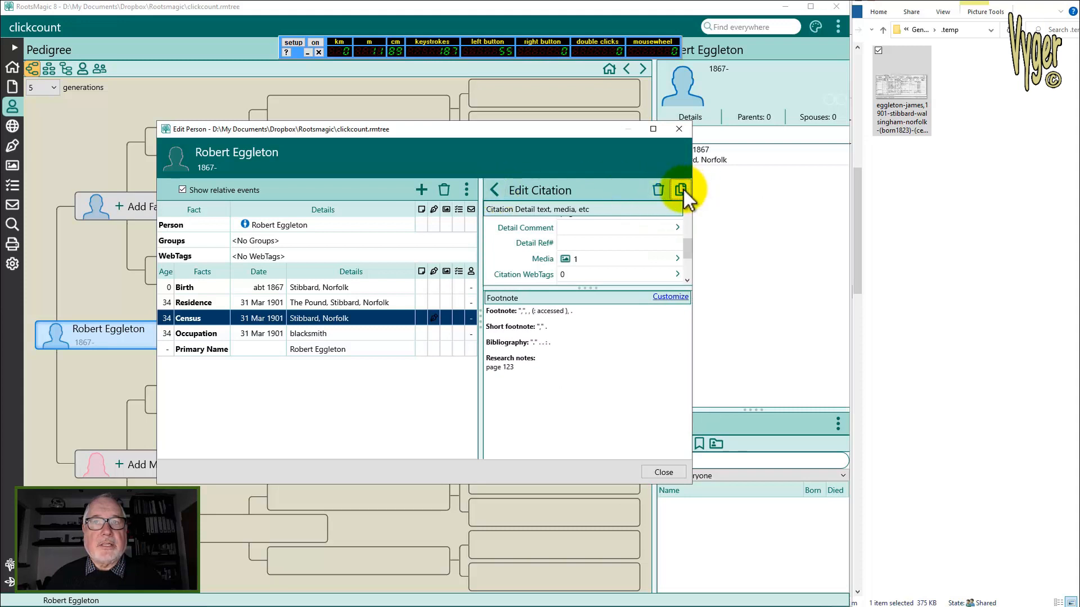
{"action": "left_click", "coordinate": [433, 288]}
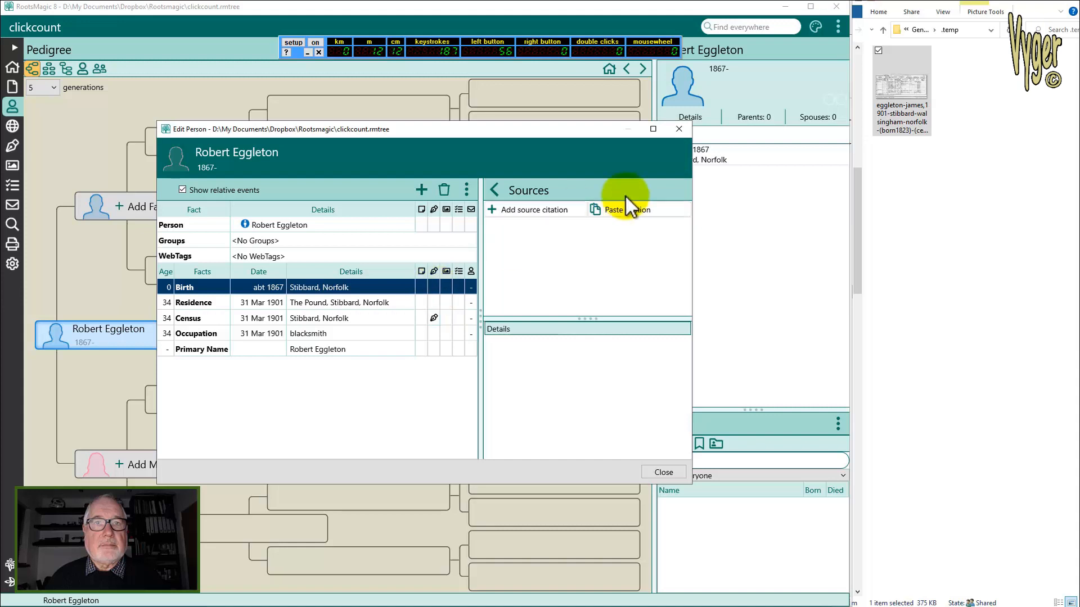
{"action": "left_click", "coordinate": [618, 208]}
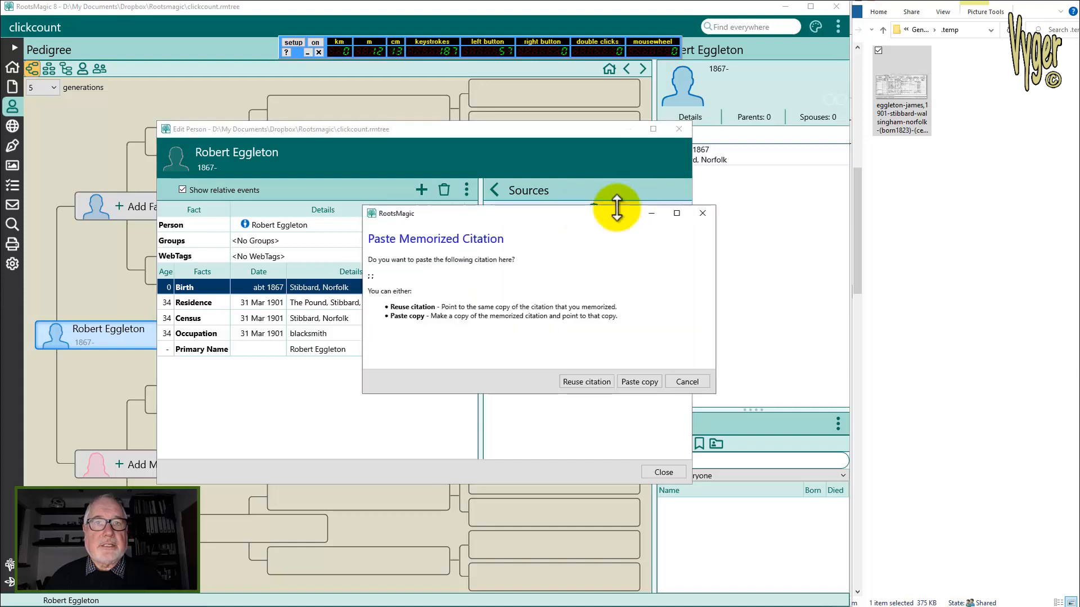
{"action": "left_click", "coordinate": [634, 384]}
Paste a copy of the memorized citation on the Residence and Occupation facts, and close the person's record
{"action": "left_click", "coordinate": [433, 303]}
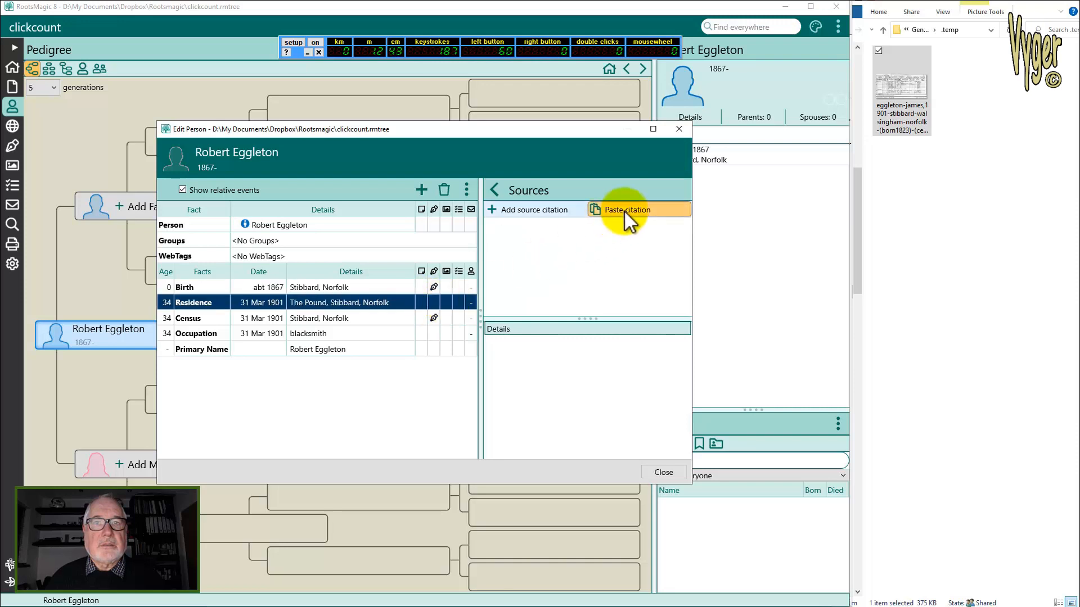
{"action": "left_click", "coordinate": [625, 211]}
{"action": "left_click", "coordinate": [434, 334]}
{"action": "left_click", "coordinate": [619, 208]}
{"action": "left_click", "coordinate": [664, 472]}
Add the household head's wife in the Family view, born abt 1873 in Houghton, Norfolk, with a Census fact in Stibbard, Norfolk
{"action": "left_click", "coordinate": [49, 69]}
{"action": "left_click", "coordinate": [392, 263]}
{"action": "type", "text": "Jane"}
{"action": "key", "text": "Tab"}
{"action": "left_click", "coordinate": [392, 270]}
{"action": "type", "text": "abt 1873"}
{"action": "key", "text": "Tab"}
{"action": "type", "text": "Houghton, Norfolk"}
{"action": "left_click", "coordinate": [664, 514]}
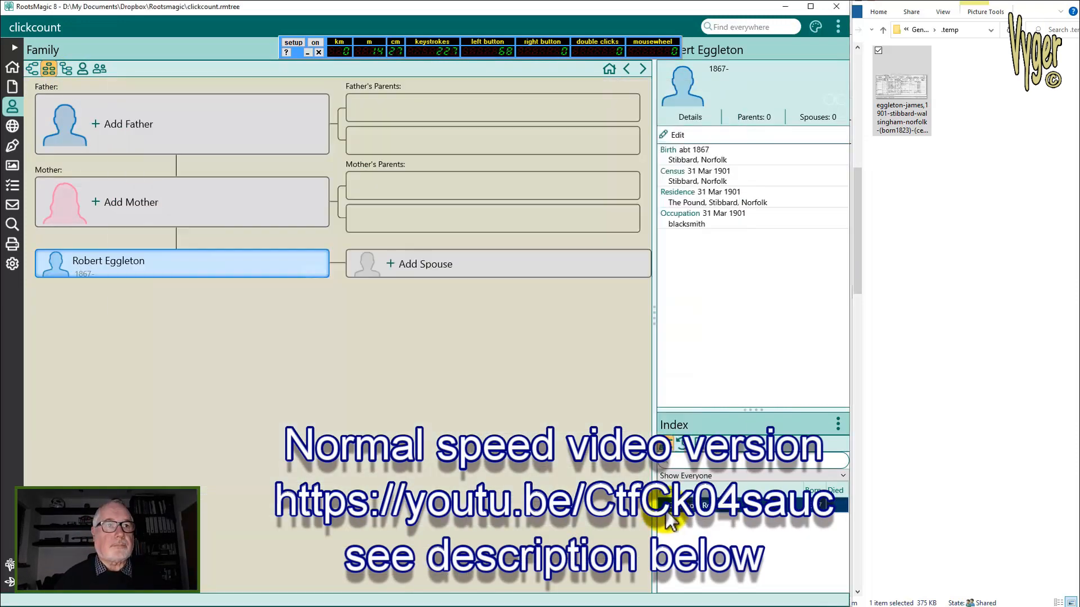
{"action": "left_click", "coordinate": [574, 240]}
{"action": "type", "text": "Stibbard, Norfolk"}
Add the couple's first daughter, born abt 1897 in Stibbard, Norfolk, with a Census fact
{"action": "left_click", "coordinate": [78, 263]}
{"action": "type", "text": "Mable"}
{"action": "key", "text": "Tab"}
{"action": "key", "text": "Tab"}
{"action": "key", "text": "Tab"}
{"action": "key", "text": "Tab"}
{"action": "key", "text": "Tab"}
{"action": "type", "text": "abt 1897Stibbard, Norfolk"}
{"action": "left_click", "coordinate": [663, 514]}
{"action": "left_click", "coordinate": [551, 241]}
Add the second daughter, born abt 1899 in Stibbard, Norfolk, with a Census fact and a pasted copy of the citation
{"action": "left_click", "coordinate": [78, 298]}
{"action": "type", "text": "Beatrice"}
{"action": "left_click", "coordinate": [663, 514]}
{"action": "left_click", "coordinate": [444, 190]}
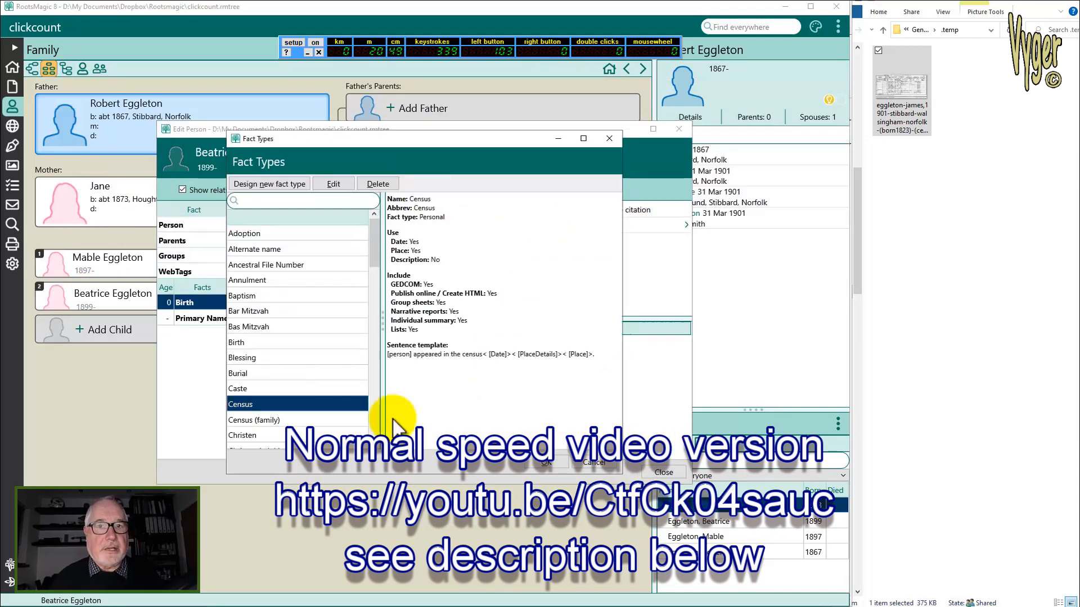
{"action": "left_click", "coordinate": [636, 383]}
{"action": "left_click", "coordinate": [664, 472]}
Add a son born abt May 1900 in Stibbard, Norfolk, with a Census fact dated 31 Mar 1901
{"action": "left_click", "coordinate": [81, 329]}
{"action": "type", "text": "Robert P.abt May 1900"}
{"action": "left_click", "coordinate": [664, 514]}
{"action": "left_click", "coordinate": [444, 190]}
{"action": "left_click", "coordinate": [273, 232]}
{"action": "type", "text": "31 Mar 1901"}
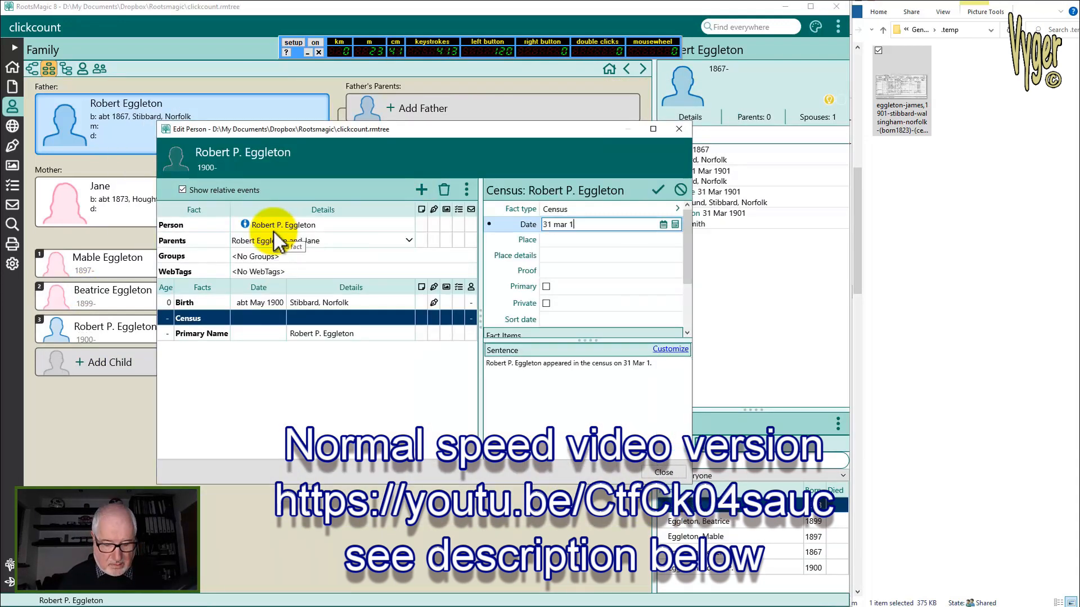
{"action": "left_click", "coordinate": [549, 241]}
{"action": "left_click", "coordinate": [664, 473]}
Add the household head's father, born abt 1823 in Stibbard, Norfolk
{"action": "left_click", "coordinate": [390, 107]}
{"action": "type", "text": "James"}
{"action": "left_click", "coordinate": [664, 514]}
Add a Census fact dated 31 Mar 1901 in Stibbard, Norfolk to the grandfather, open its sources and close his record
{"action": "left_click", "coordinate": [444, 190]}
{"action": "left_click", "coordinate": [273, 233]}
{"action": "type", "text": "31 Mar 1901"}
{"action": "left_click", "coordinate": [551, 241]}
{"action": "type", "text": "Stibbard, Norfolk"}
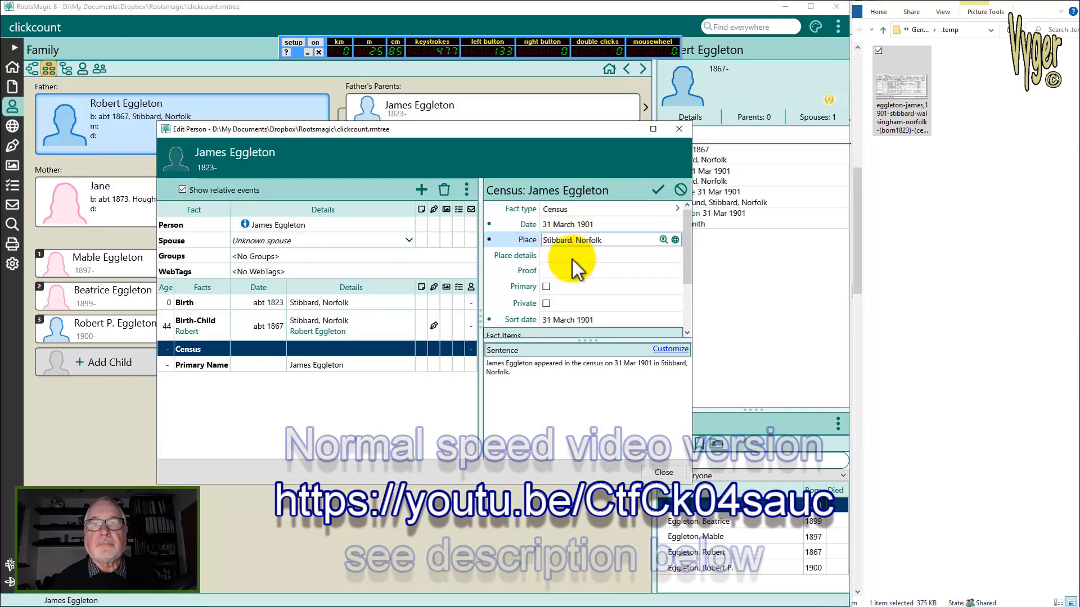
{"action": "left_click", "coordinate": [681, 189]}
{"action": "left_click", "coordinate": [434, 349]}
{"action": "left_click", "coordinate": [664, 472]}
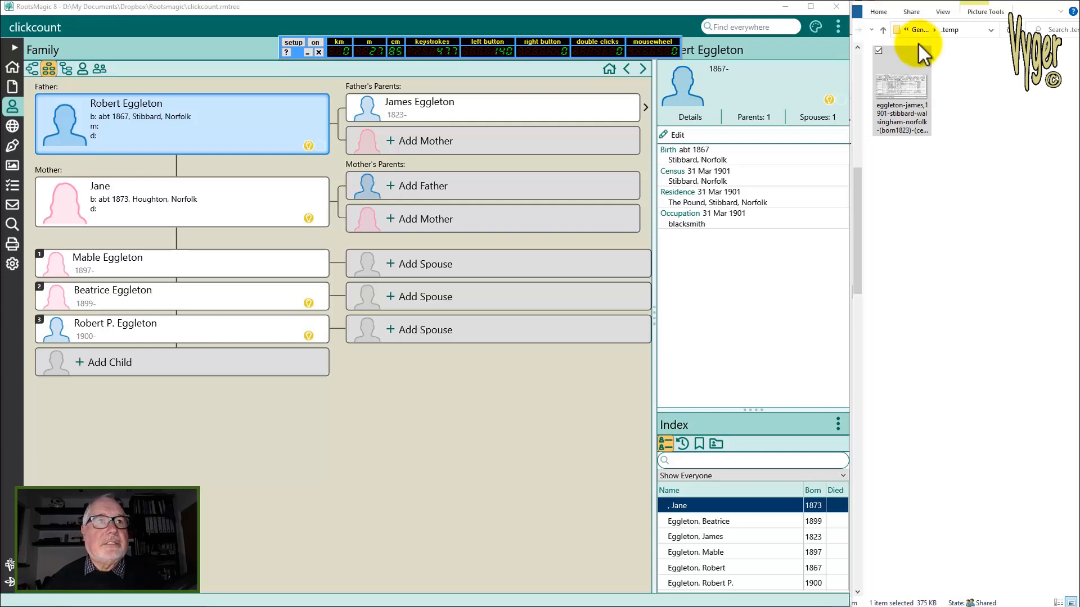
Share the household head's Census fact with his wife in the Witness role
{"action": "left_click", "coordinate": [184, 116]}
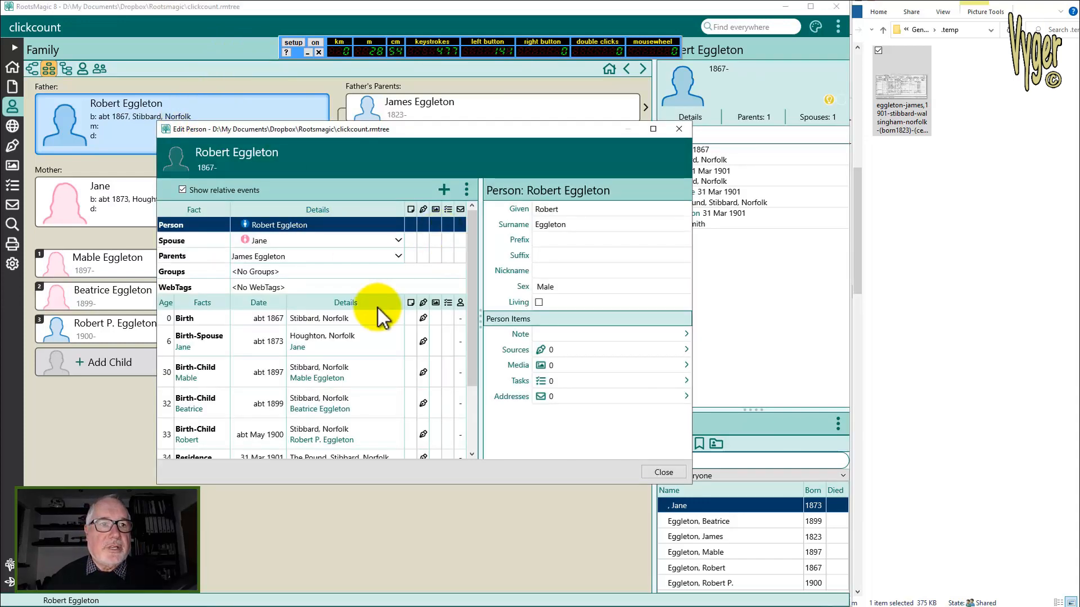
{"action": "scroll", "coordinate": [381, 307], "scroll_direction": "down", "scroll_amount": 4}
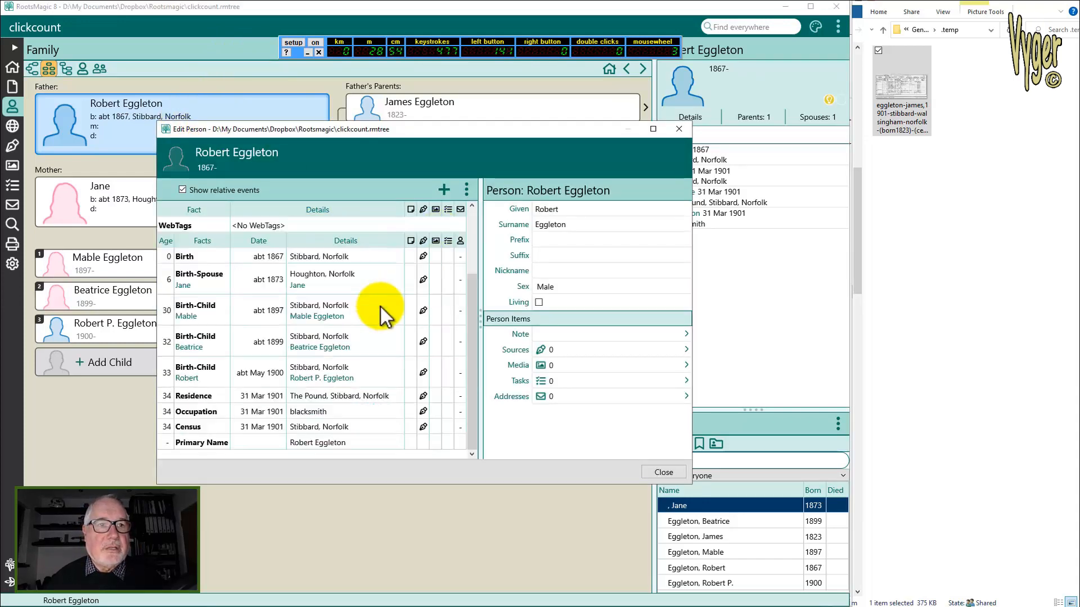
{"action": "left_click", "coordinate": [376, 428]}
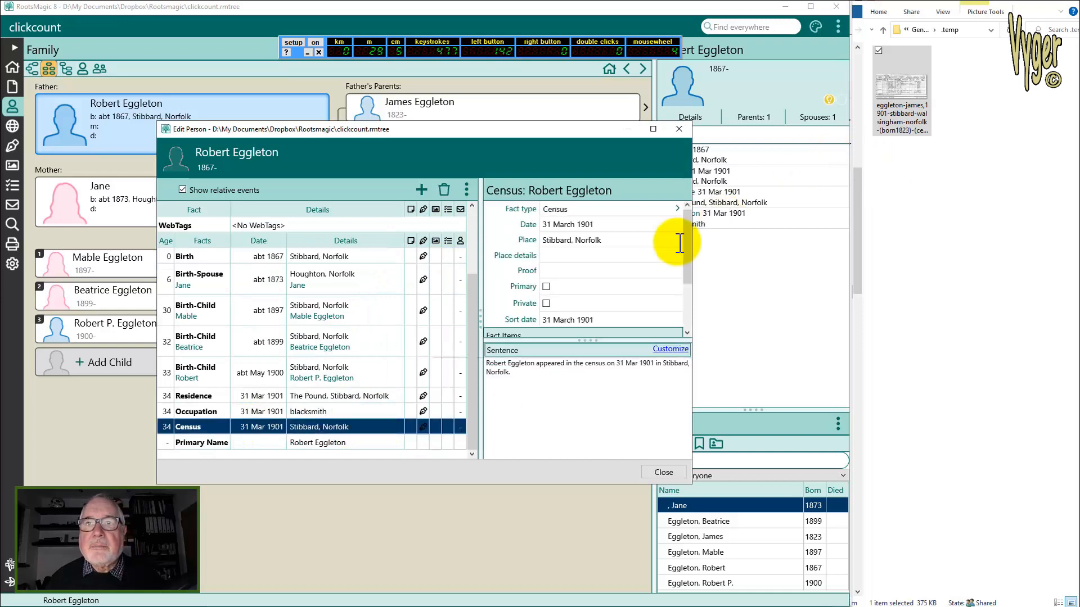
{"action": "left_click_drag", "start_coordinate": [692, 239], "coordinate": [694, 306]}
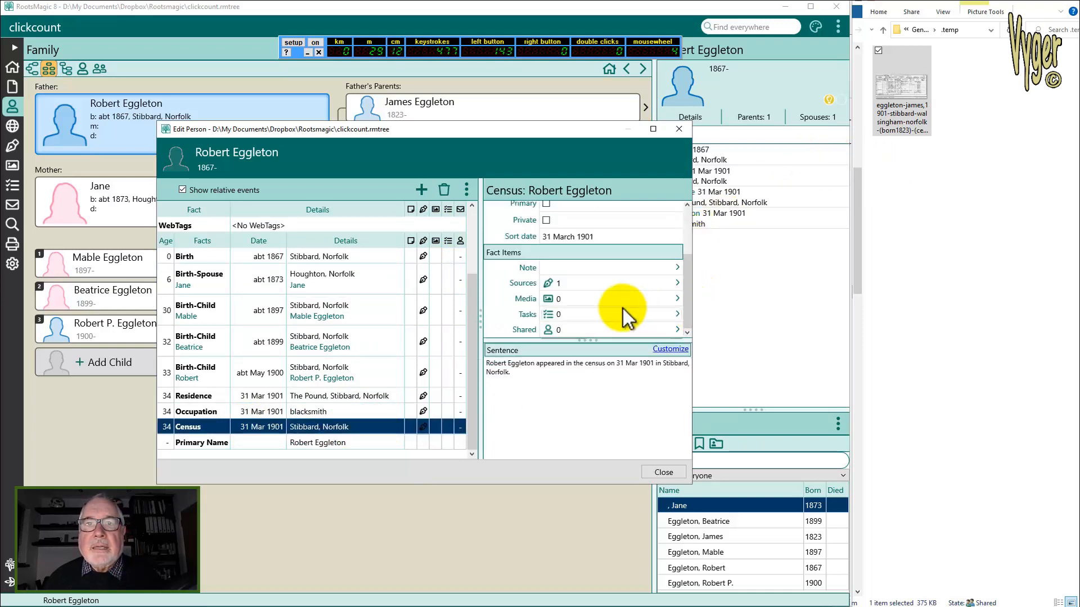
{"action": "left_click", "coordinate": [579, 329]}
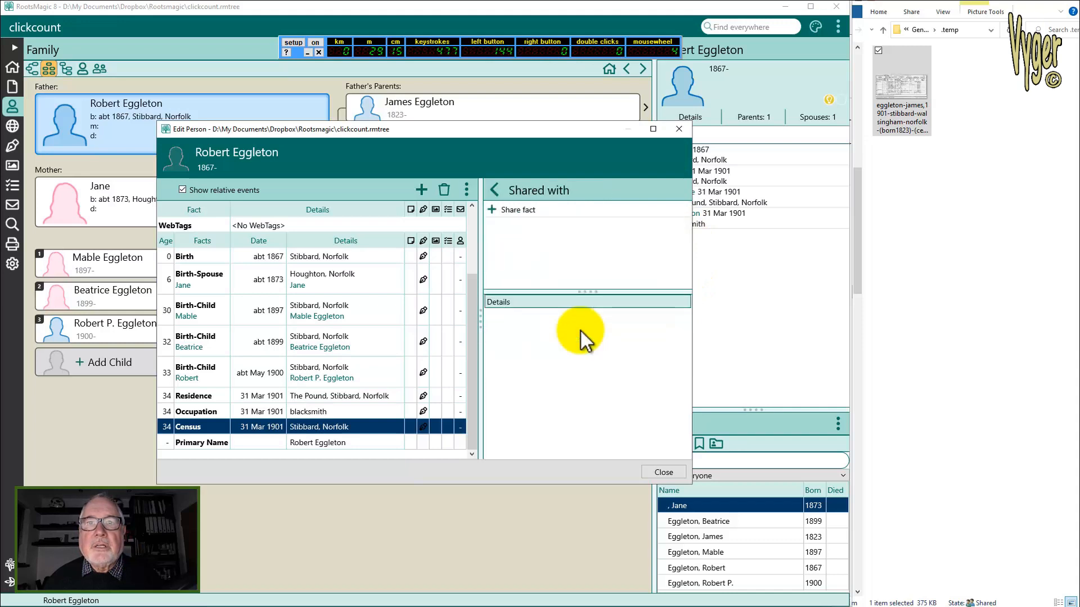
{"action": "left_click", "coordinate": [507, 211]}
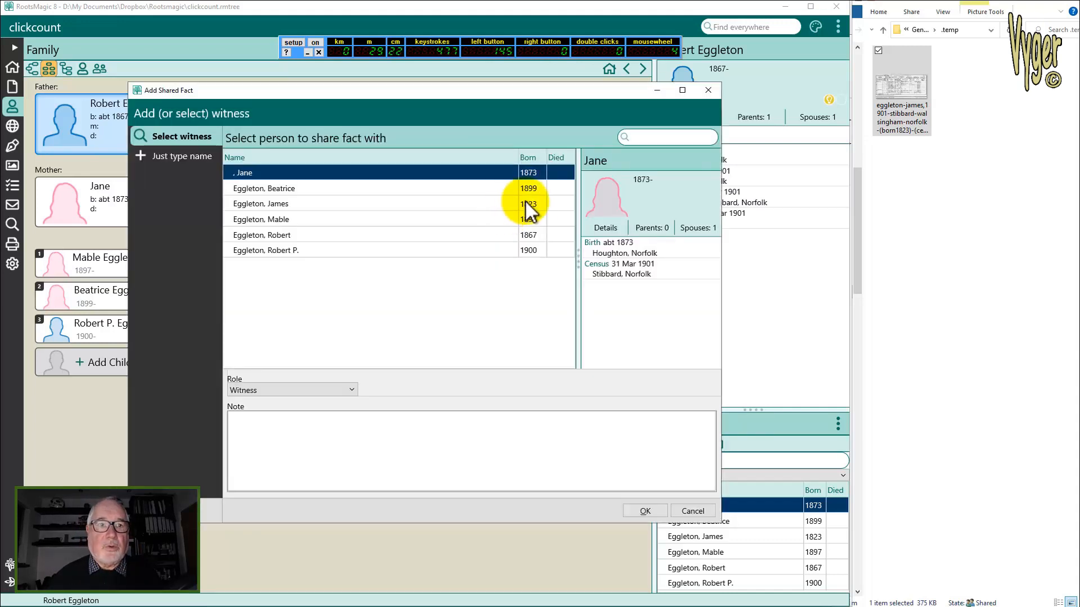
{"action": "left_click", "coordinate": [644, 511]}
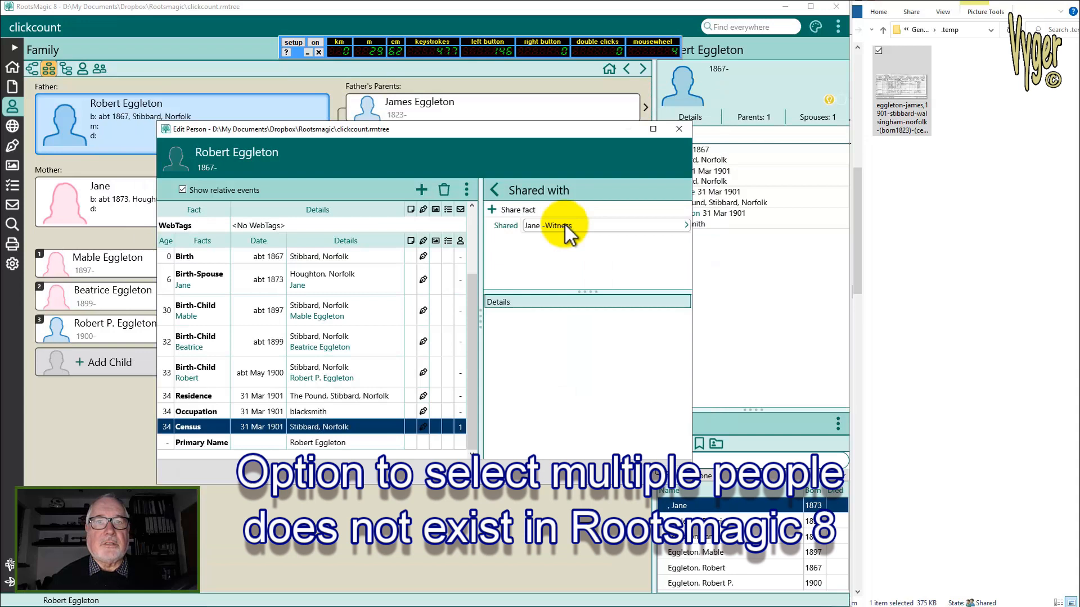
Share the Census fact with the younger daughter, born 1899, in the Witness role
{"action": "left_click", "coordinate": [505, 212]}
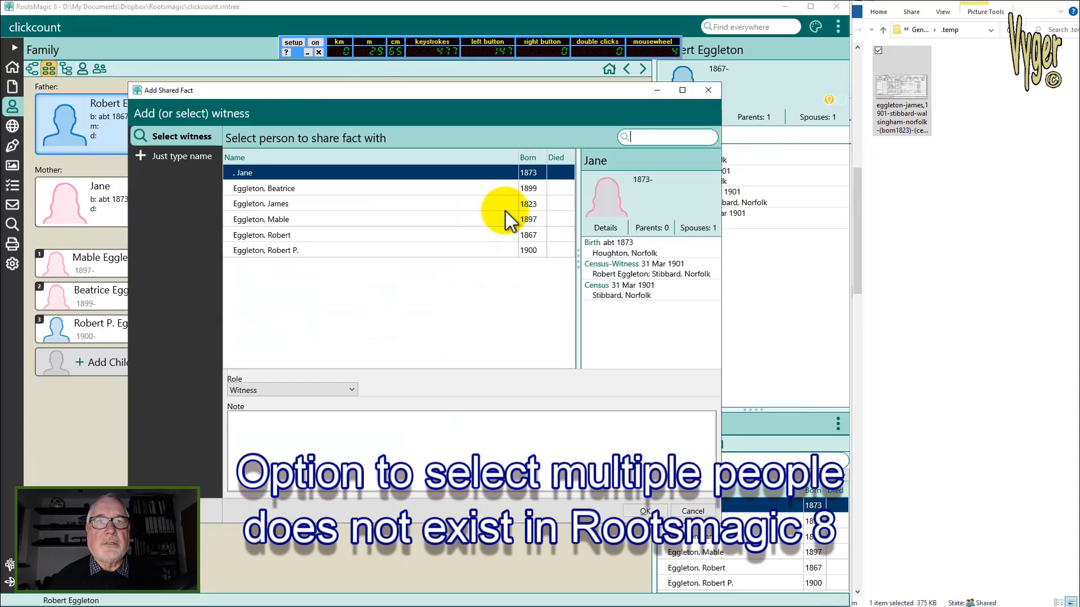
{"action": "left_click", "coordinate": [322, 190]}
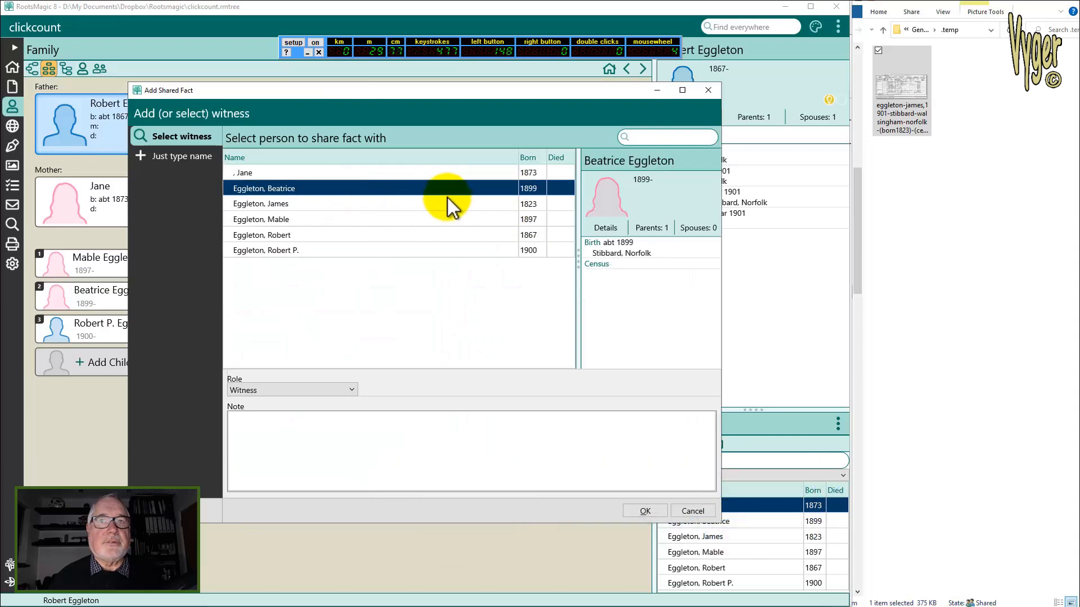
{"action": "left_click", "coordinate": [646, 510]}
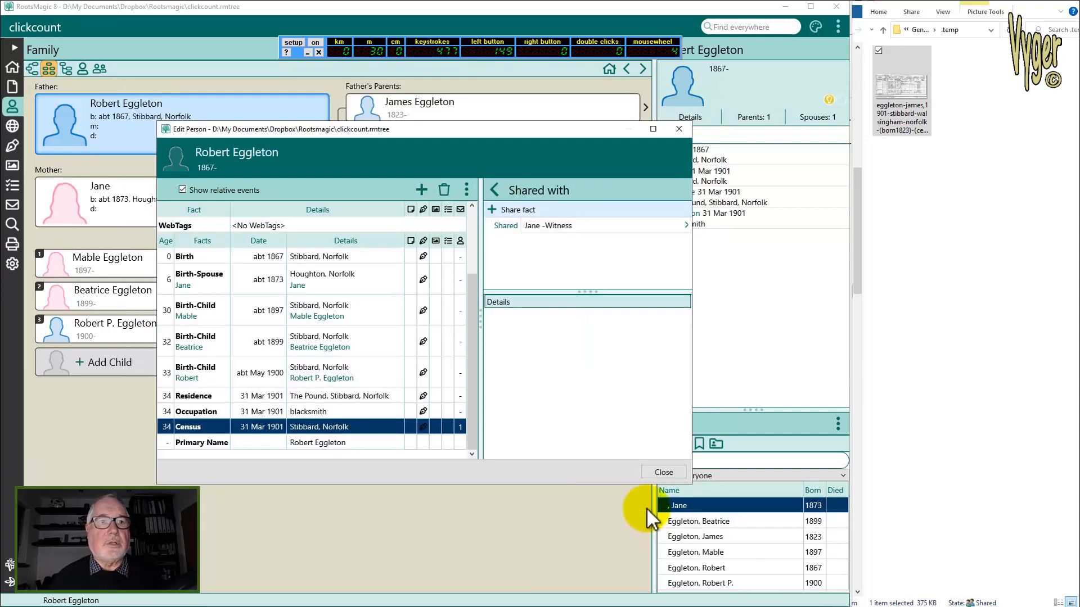
Share the Census fact with the elder daughter, born 1897, using a new role named Daughter
{"action": "left_click", "coordinate": [515, 211]}
{"action": "left_click", "coordinate": [276, 220]}
{"action": "left_click", "coordinate": [292, 390]}
{"action": "left_click", "coordinate": [270, 412]}
{"action": "type", "text": "Daughter"}
{"action": "left_click", "coordinate": [487, 405]}
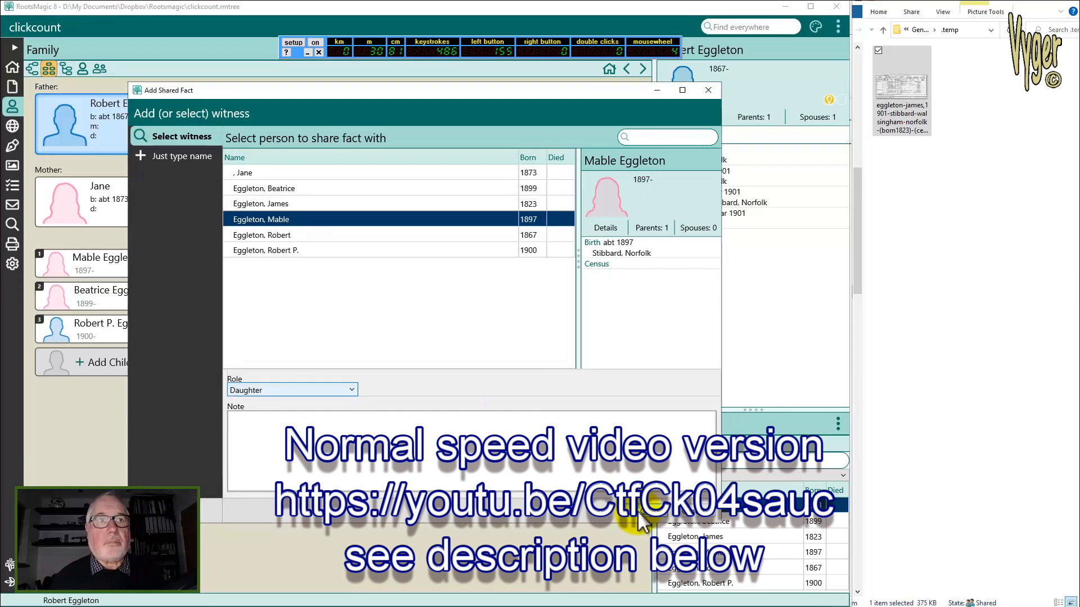
{"action": "left_click", "coordinate": [646, 510]}
Share the Census fact with the son born 1900, using a new role named Son
{"action": "left_click", "coordinate": [515, 210]}
{"action": "left_click", "coordinate": [287, 251]}
{"action": "left_click", "coordinate": [292, 390]}
{"action": "left_click", "coordinate": [270, 412]}
{"action": "left_click", "coordinate": [350, 258]}
{"action": "type", "text": "Son"}
{"action": "left_click", "coordinate": [490, 405]}
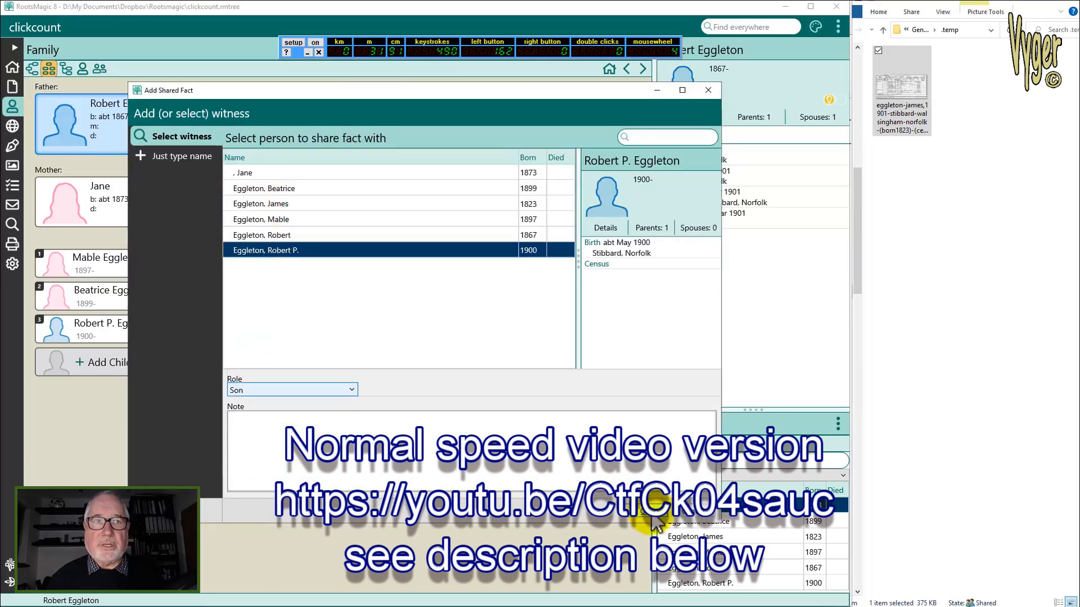
{"action": "left_click", "coordinate": [650, 511]}
Share the Census fact with the household head's father, born 1823, using a new role named Father
{"action": "left_click", "coordinate": [516, 211]}
{"action": "left_click", "coordinate": [281, 204]}
{"action": "left_click", "coordinate": [292, 389]}
{"action": "left_click", "coordinate": [259, 411]}
{"action": "left_click", "coordinate": [338, 255]}
{"action": "type", "text": "Father"}
{"action": "left_click", "coordinate": [487, 404]}
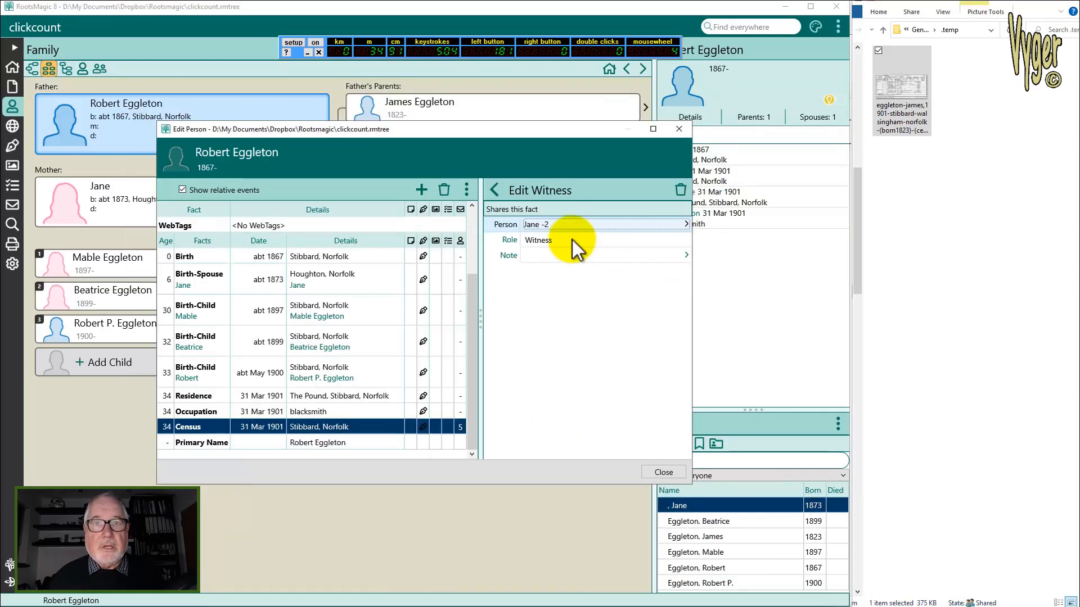
Check the role choices for the wife, and review the fact items of the household head's shared Census fact
{"action": "left_click", "coordinate": [573, 241]}
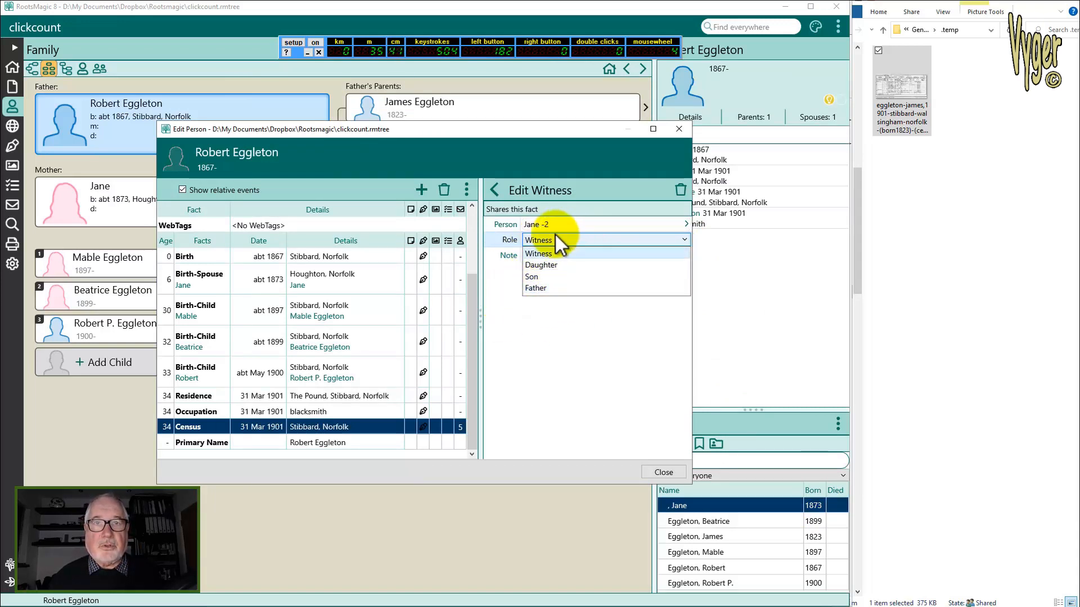
{"action": "left_click", "coordinate": [663, 472]}
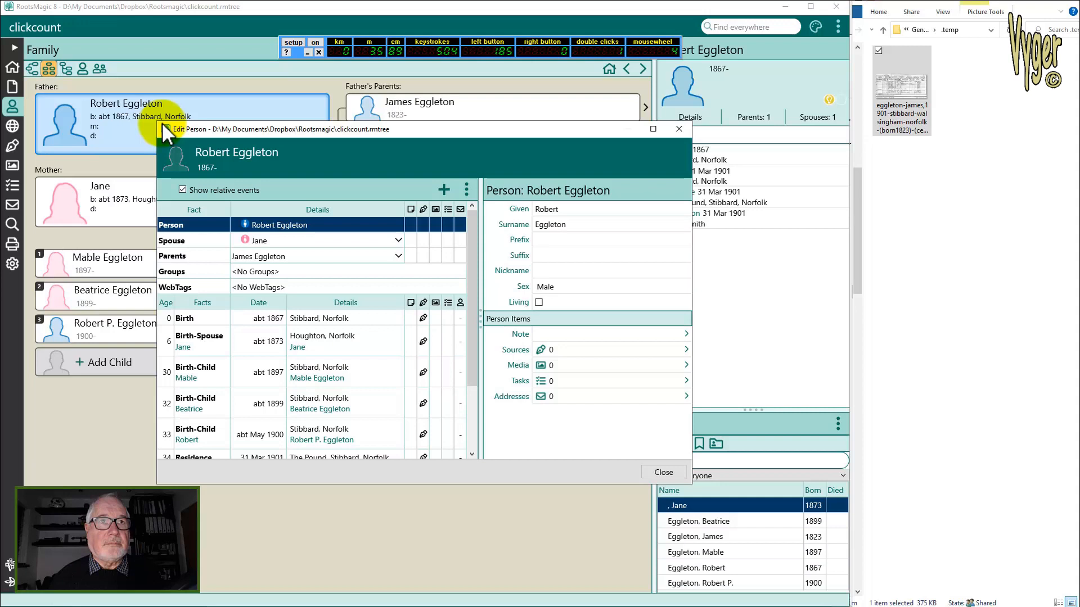
{"action": "left_click_drag", "start_coordinate": [473, 261], "coordinate": [475, 326]}
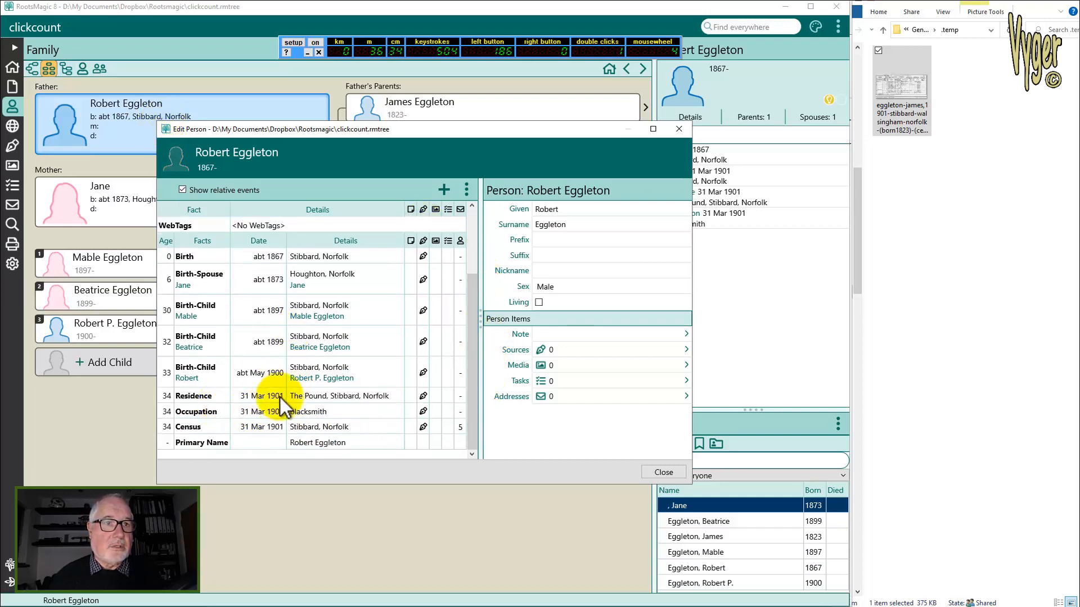
{"action": "left_click", "coordinate": [310, 426]}
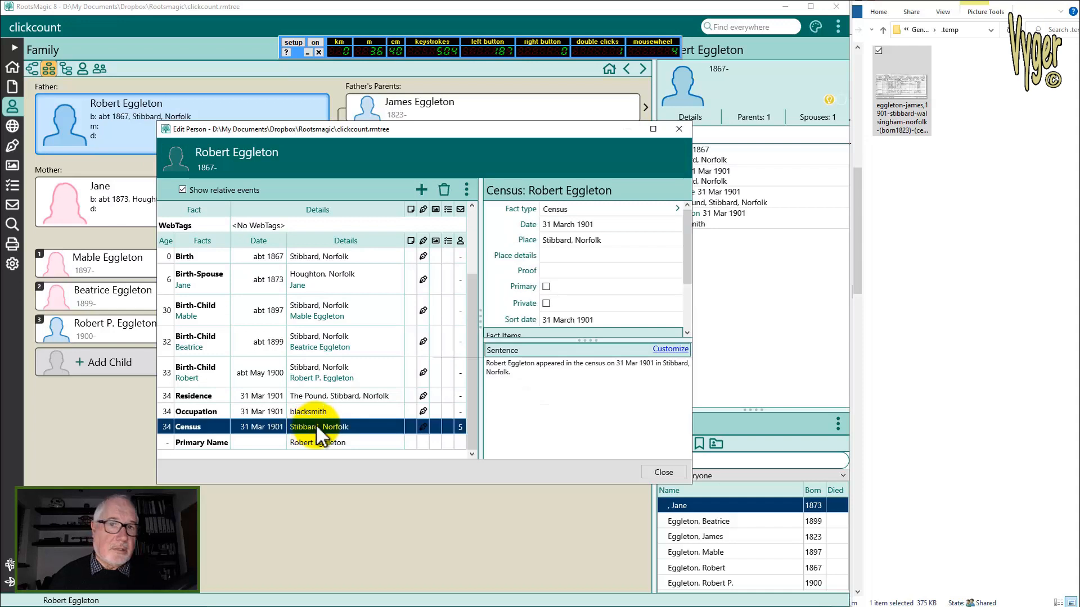
{"action": "left_click_drag", "start_coordinate": [688, 249], "coordinate": [697, 314]}
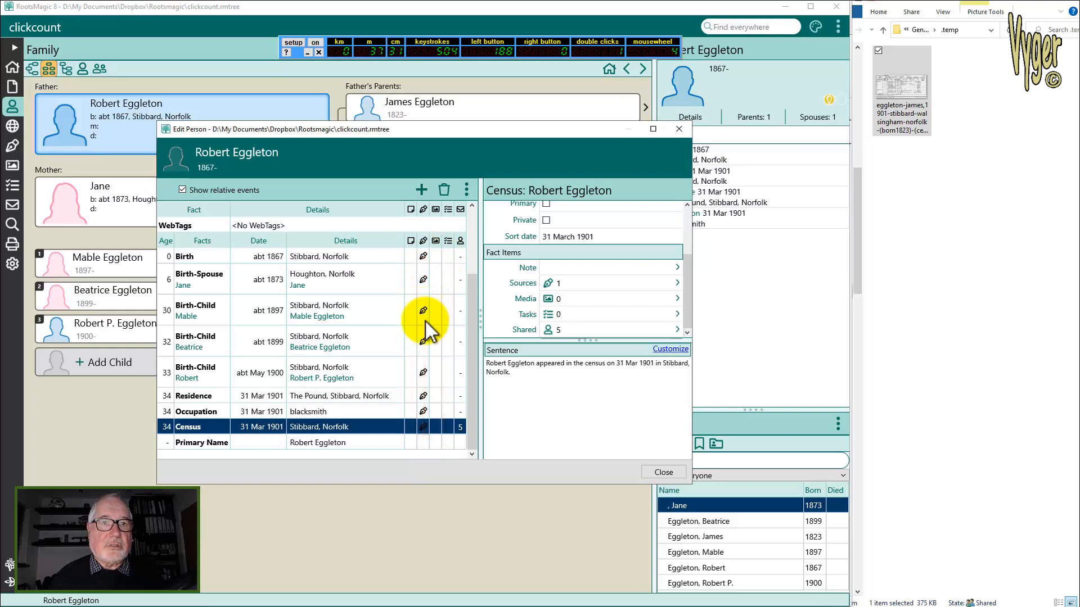
Examine the Residence fact's Census of England [1901] citation and the media file attached to it
{"action": "left_click", "coordinate": [423, 394]}
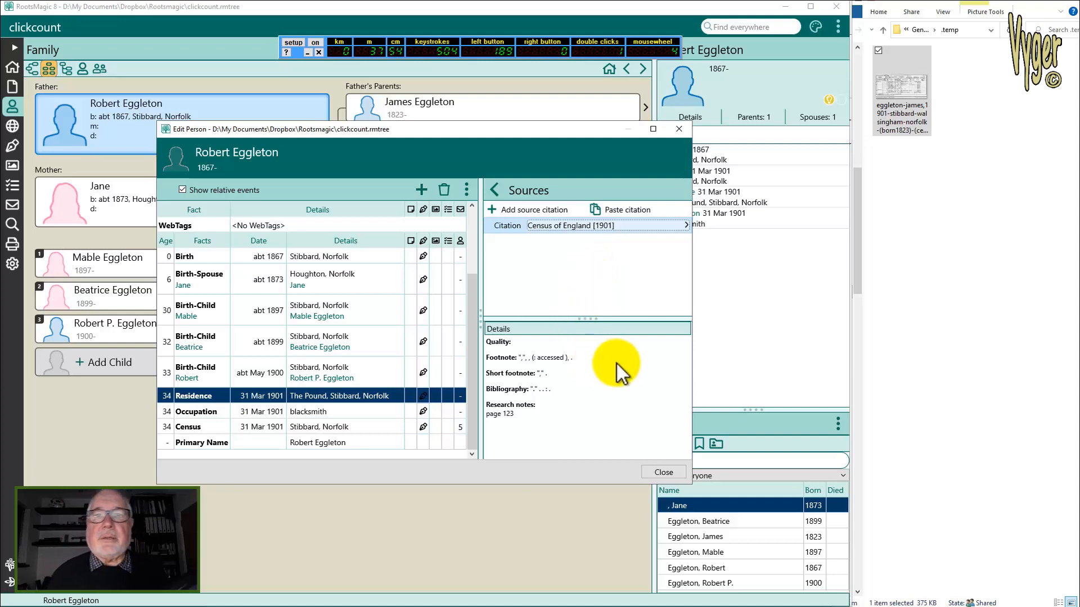
{"action": "scroll", "coordinate": [617, 366], "scroll_direction": "down", "scroll_amount": 4}
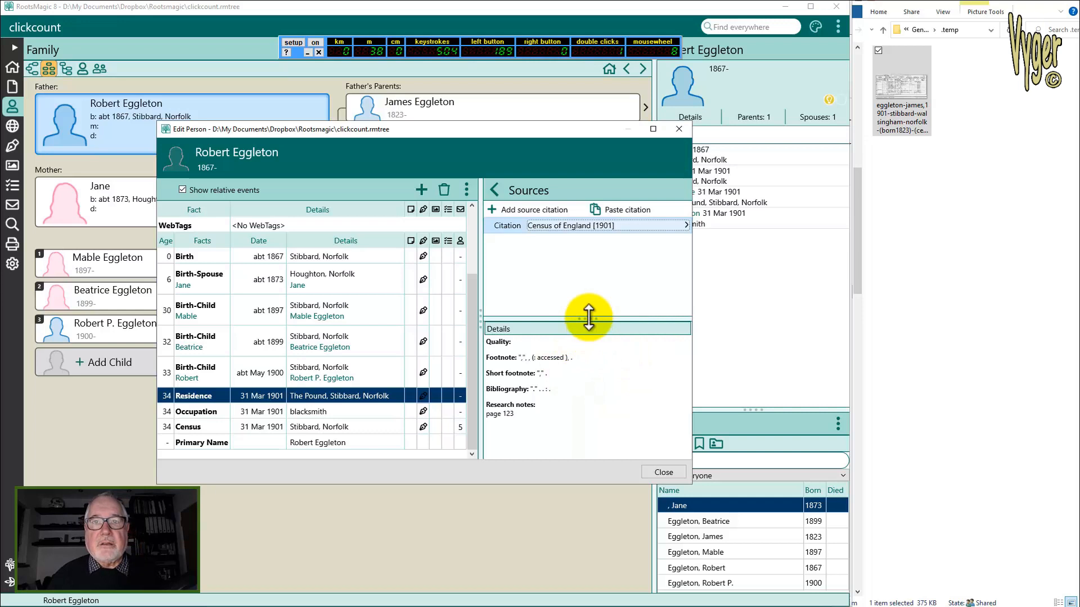
{"action": "left_click", "coordinate": [616, 224]}
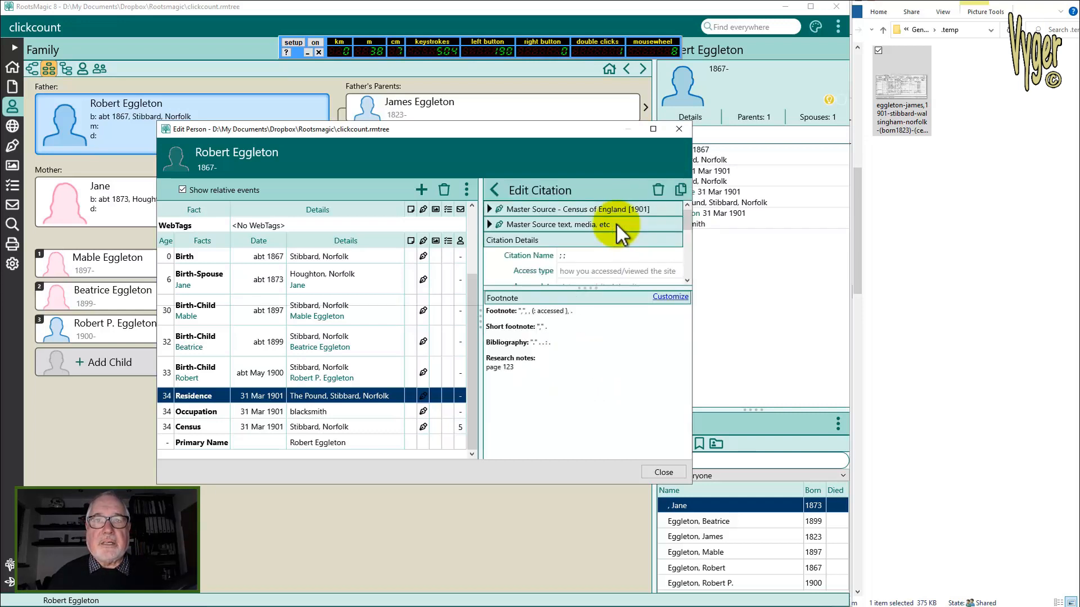
{"action": "double_click", "coordinate": [687, 217]}
{"action": "left_click_drag", "start_coordinate": [691, 242], "coordinate": [694, 252]}
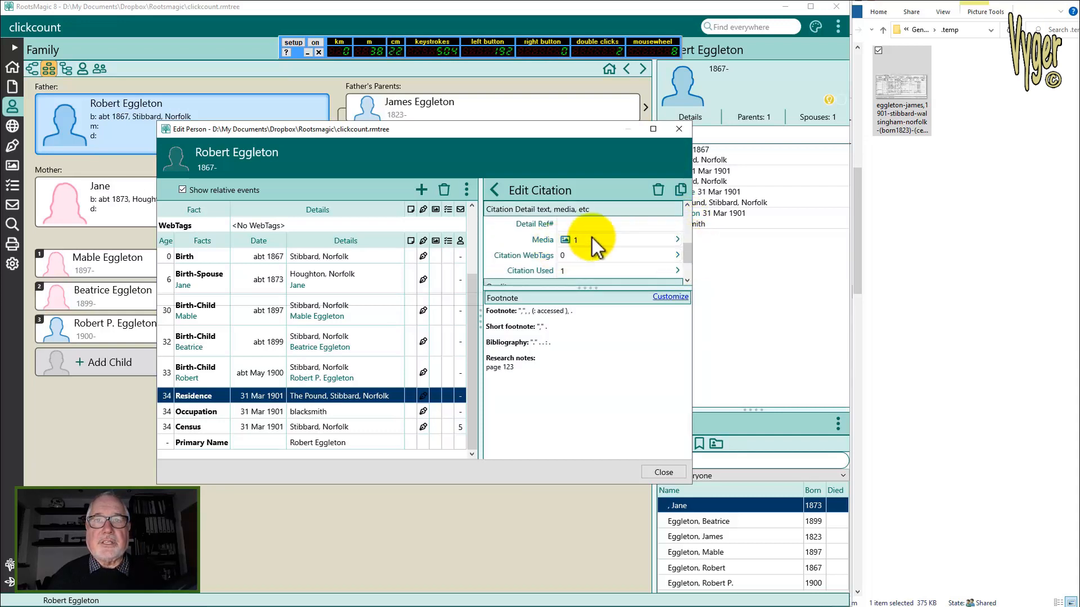
{"action": "mouse_move", "coordinate": [574, 240]}
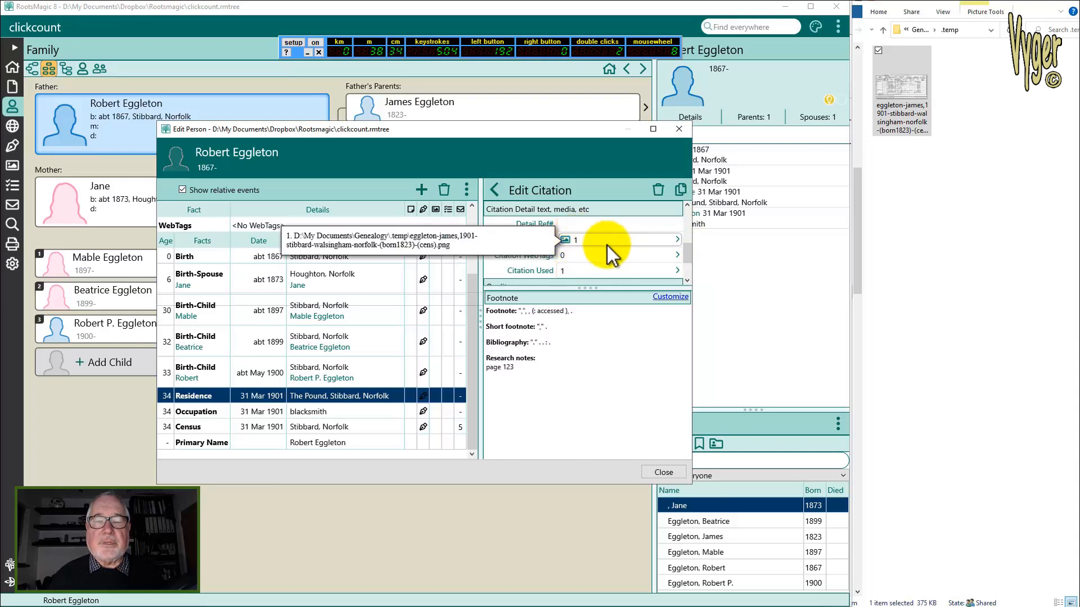